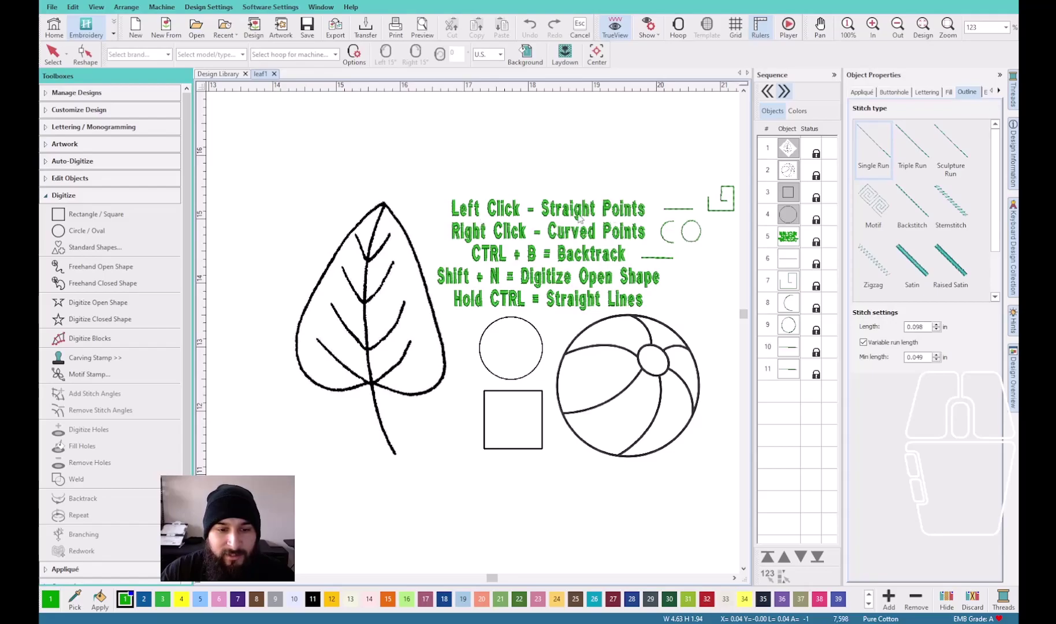
Digitize an open single-run curve along the circle's right half, from its top to its bottom, and hide the background artwork
scroll(518, 370, "up", 5)
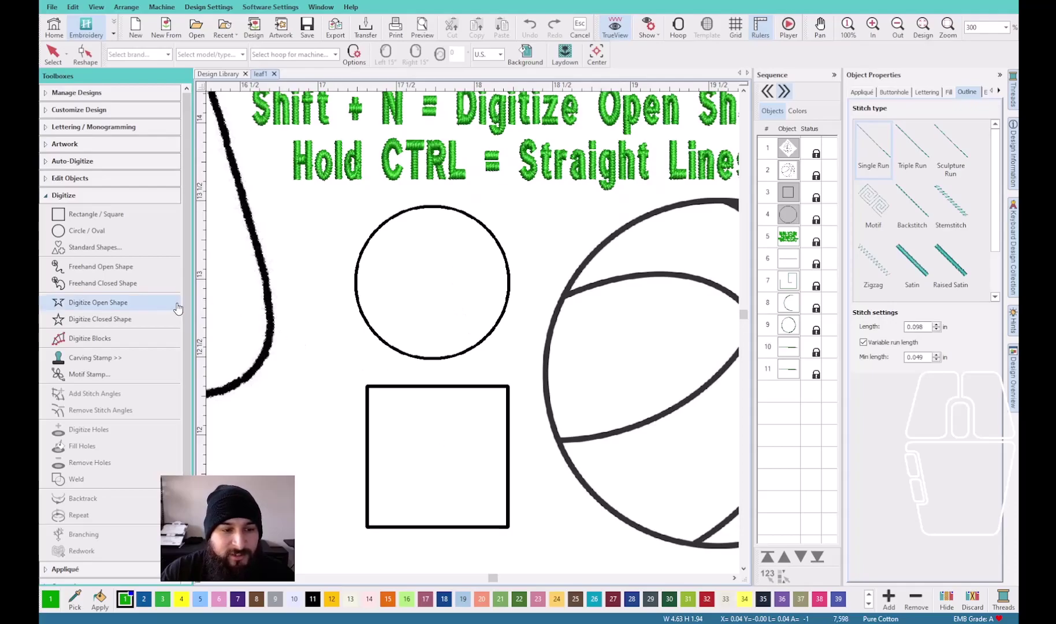
left_click(139, 308)
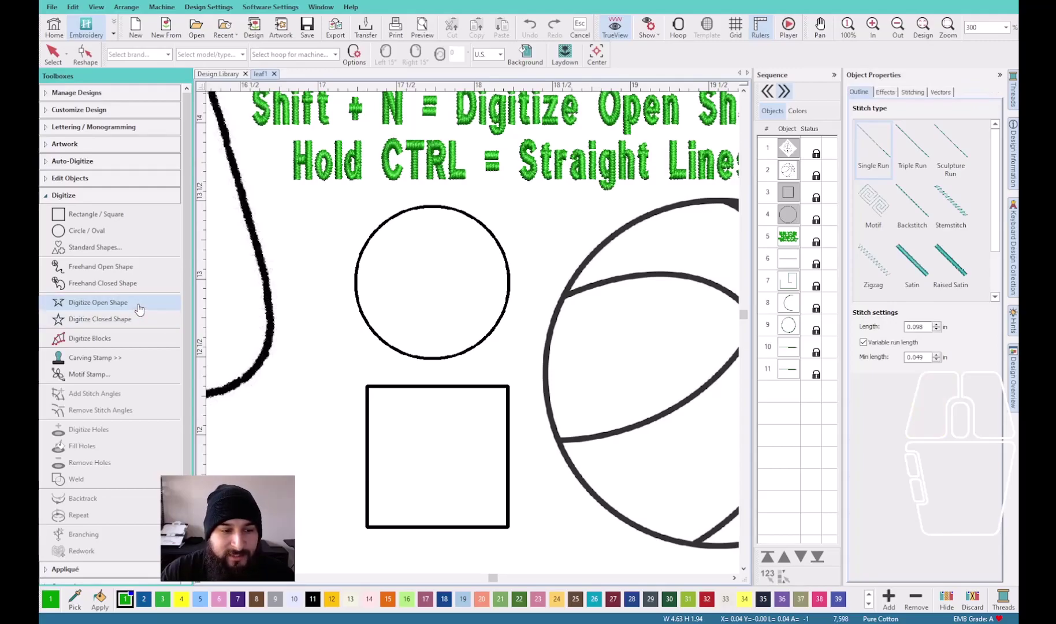
left_click(432, 206)
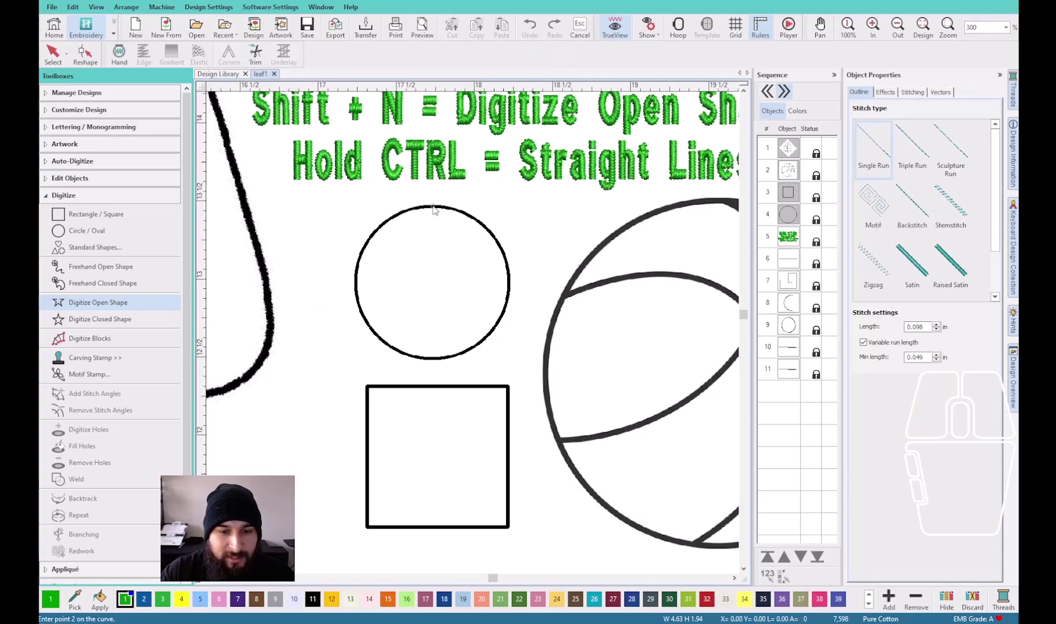
left_click(509, 292)
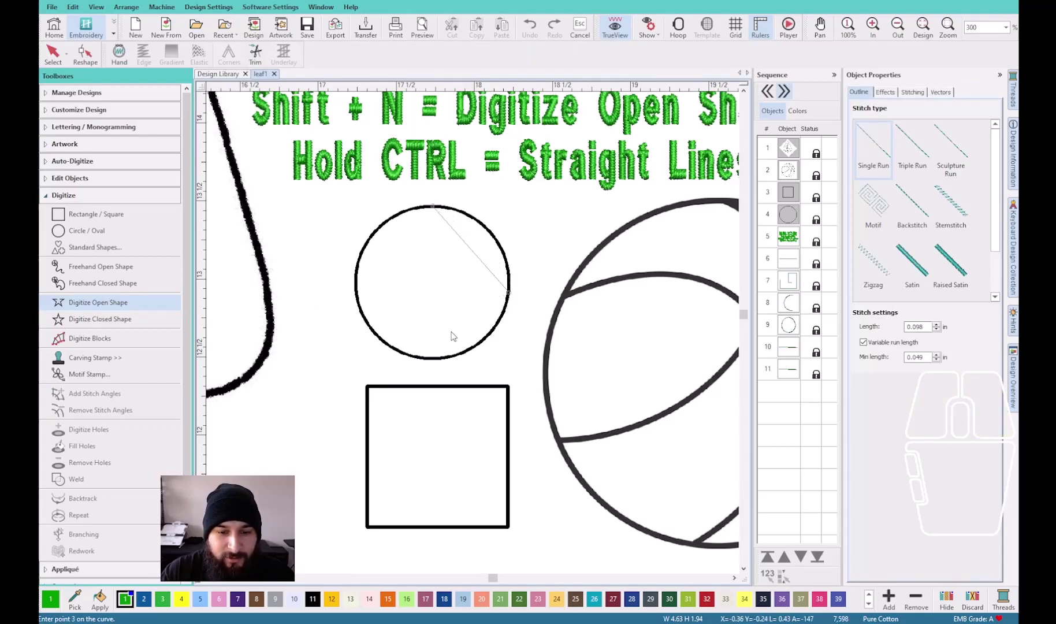
left_click(431, 358)
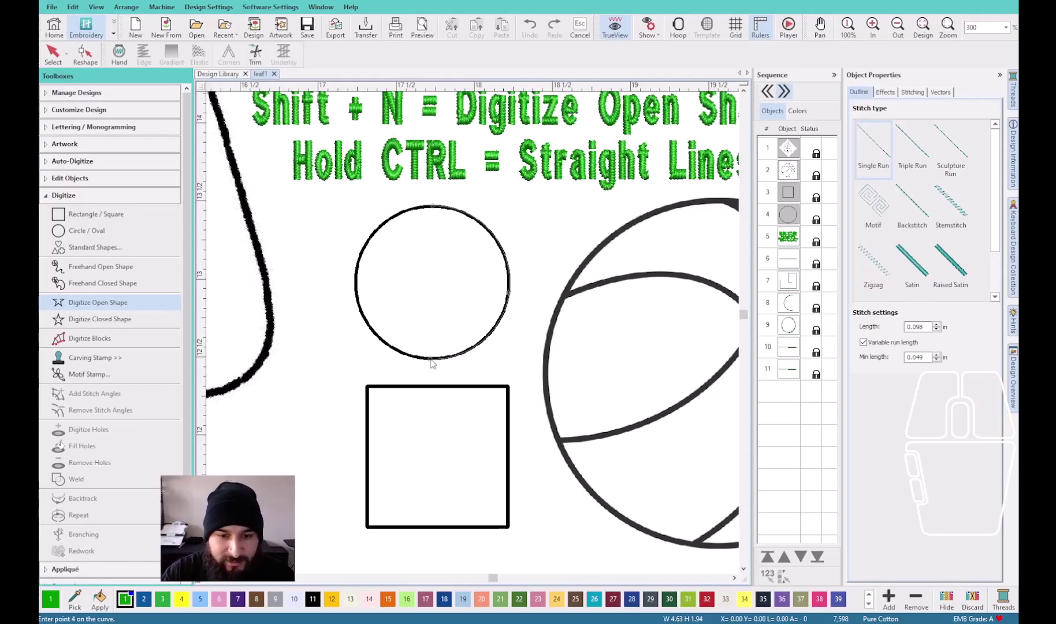
key("Return")
key("shift+d")
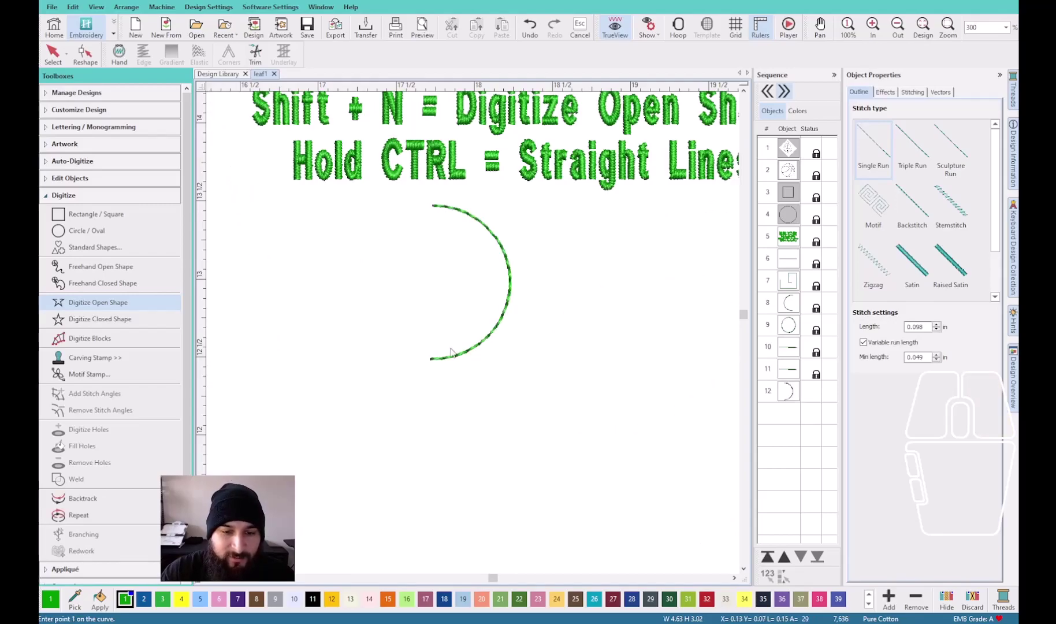
Digitize a closed single-run outline of the whole circle using curved points at its top, right edge and bottom
left_click(141, 326)
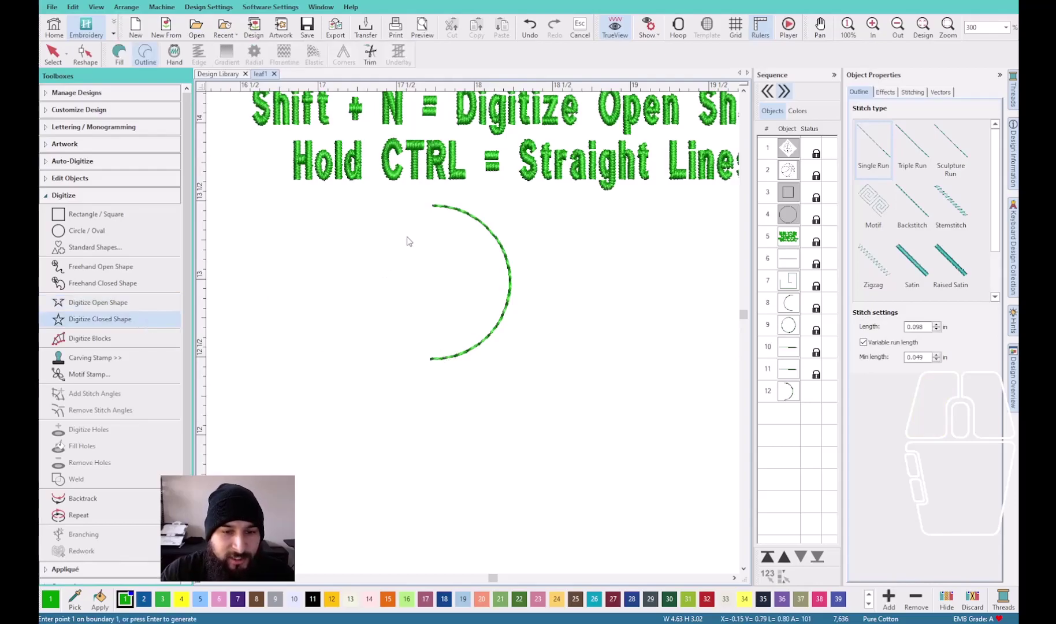
left_click(431, 206)
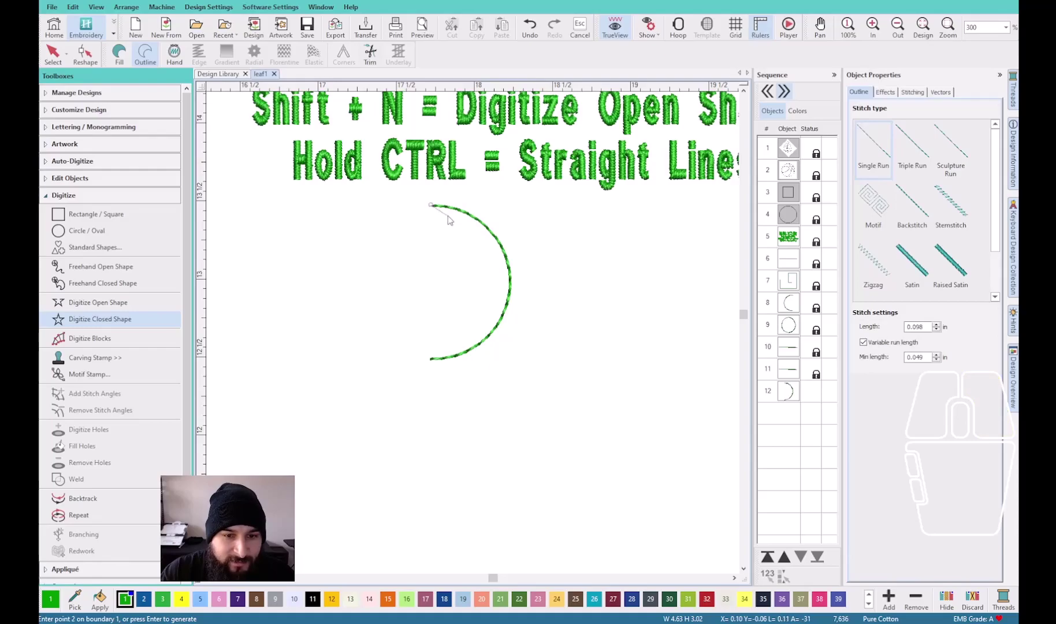
left_click(509, 284)
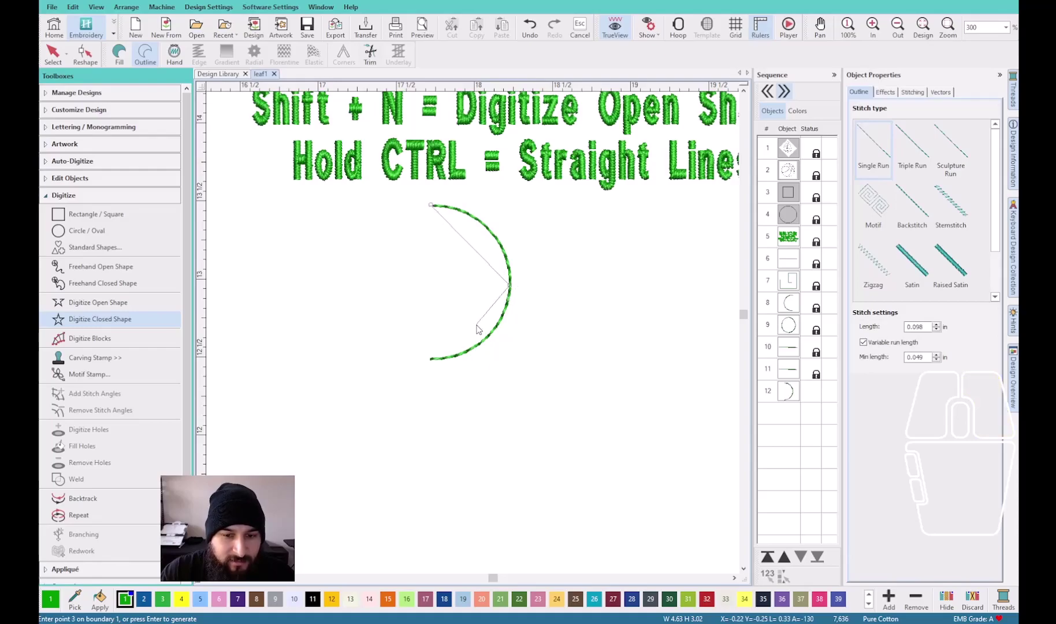
left_click(433, 361)
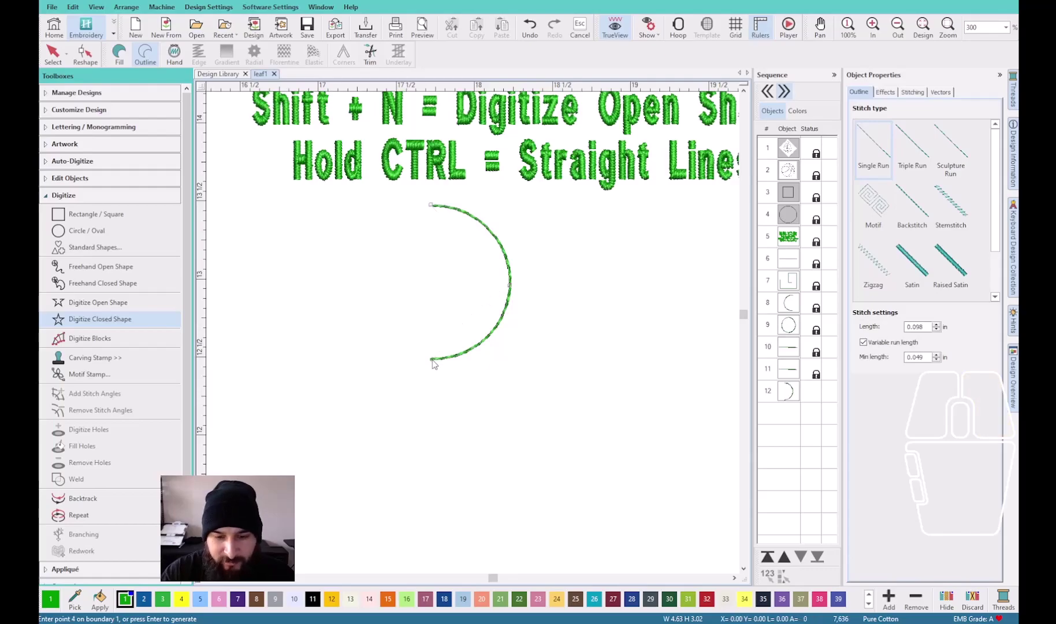
key("Return")
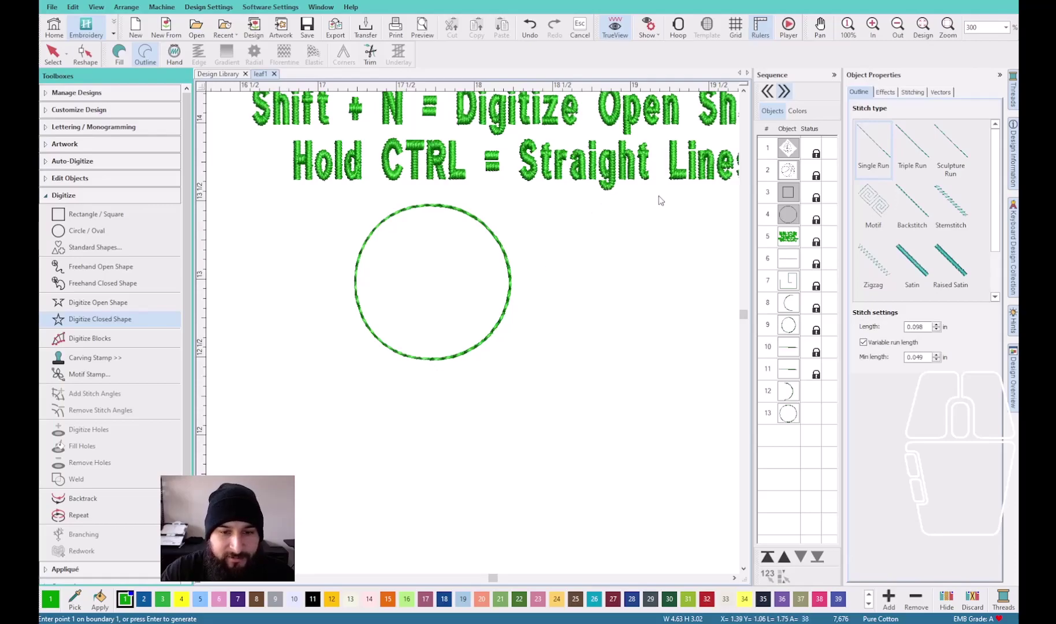
key("Escape")
Digitize a closed single-run outline of the square below the circle, with straight points at its four corners
scroll(495, 337, "down", 3)
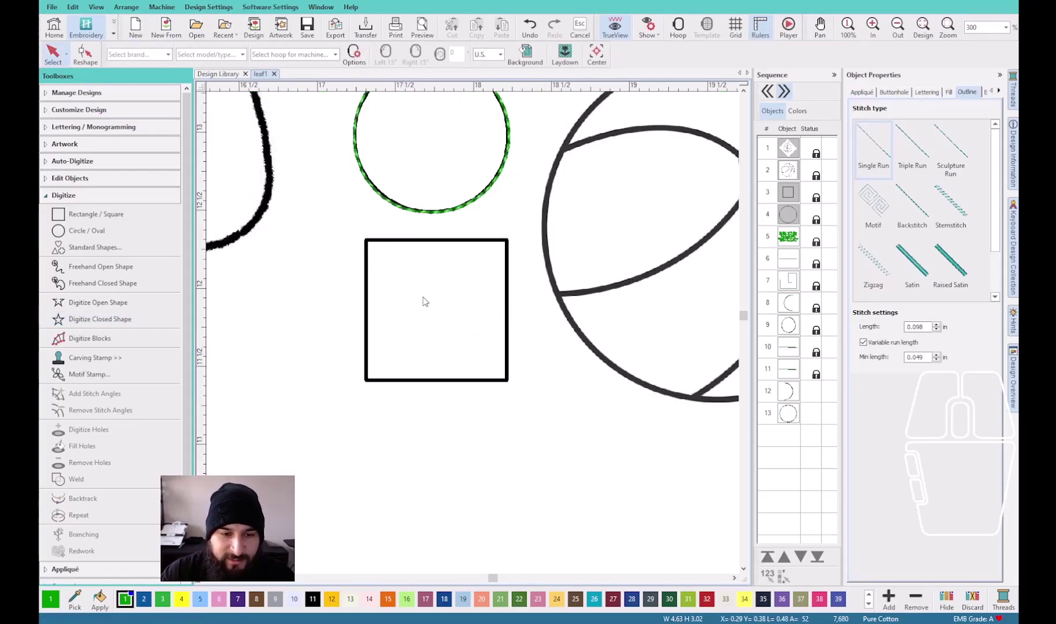
scroll(424, 301, "down", 4)
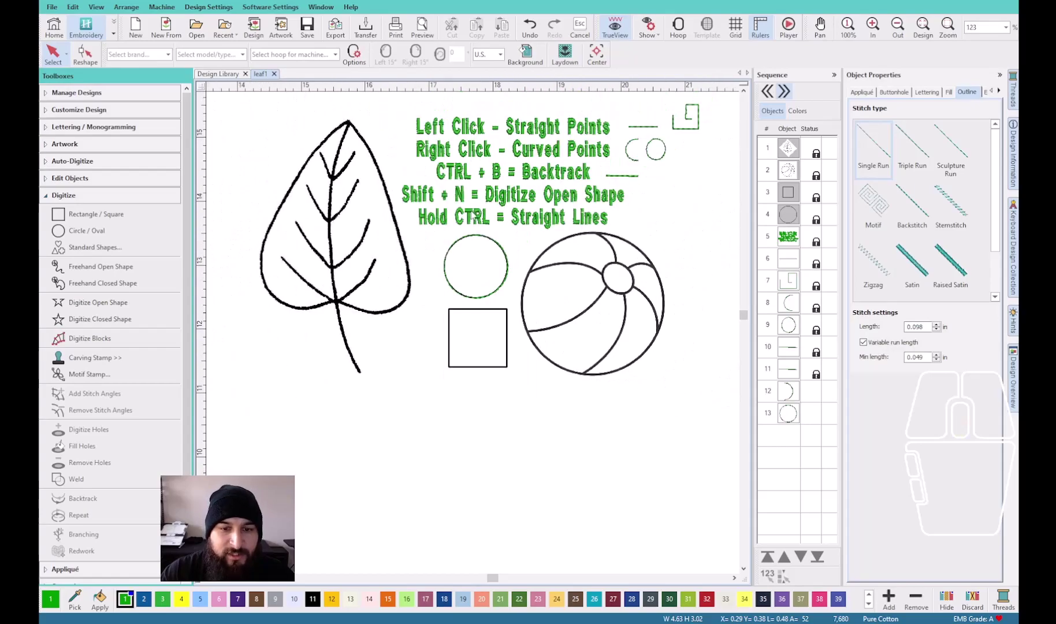
left_click(117, 320)
scroll(378, 337, "down", 2)
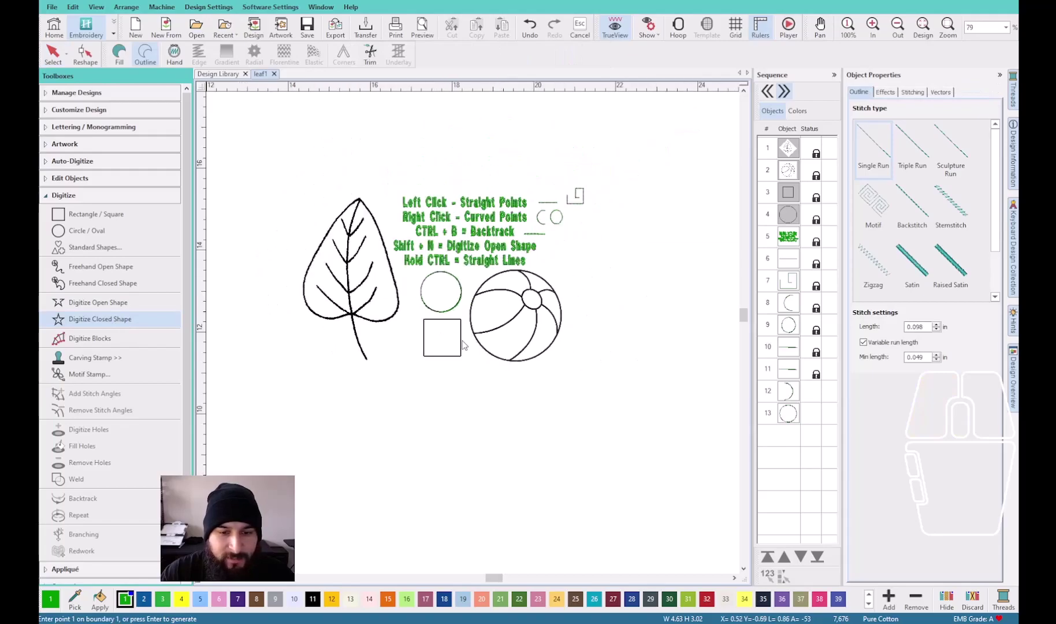
scroll(463, 345, "up", 7)
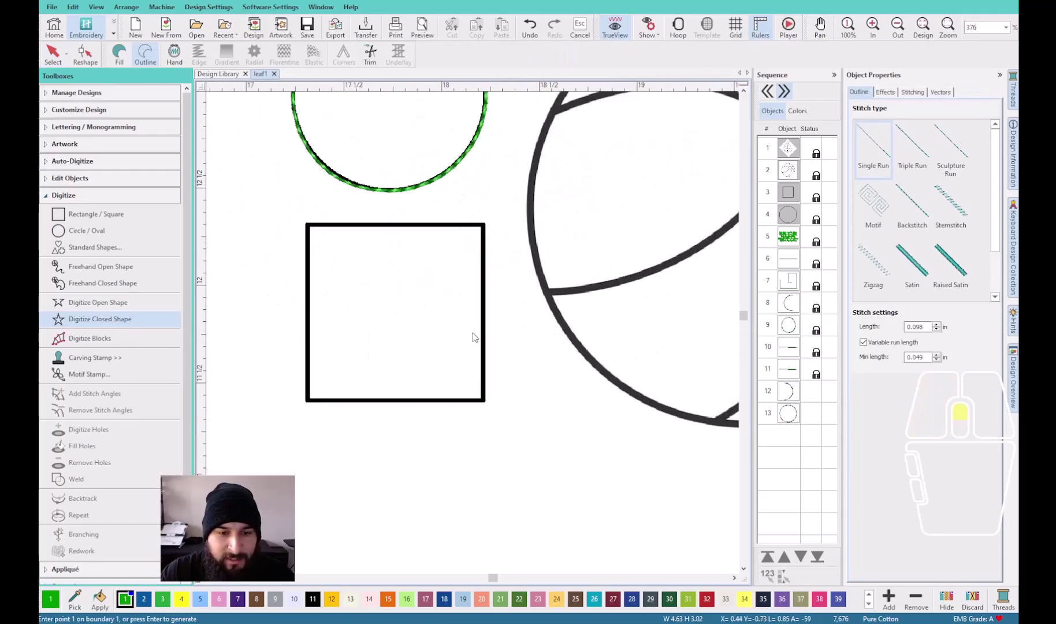
left_click(307, 225)
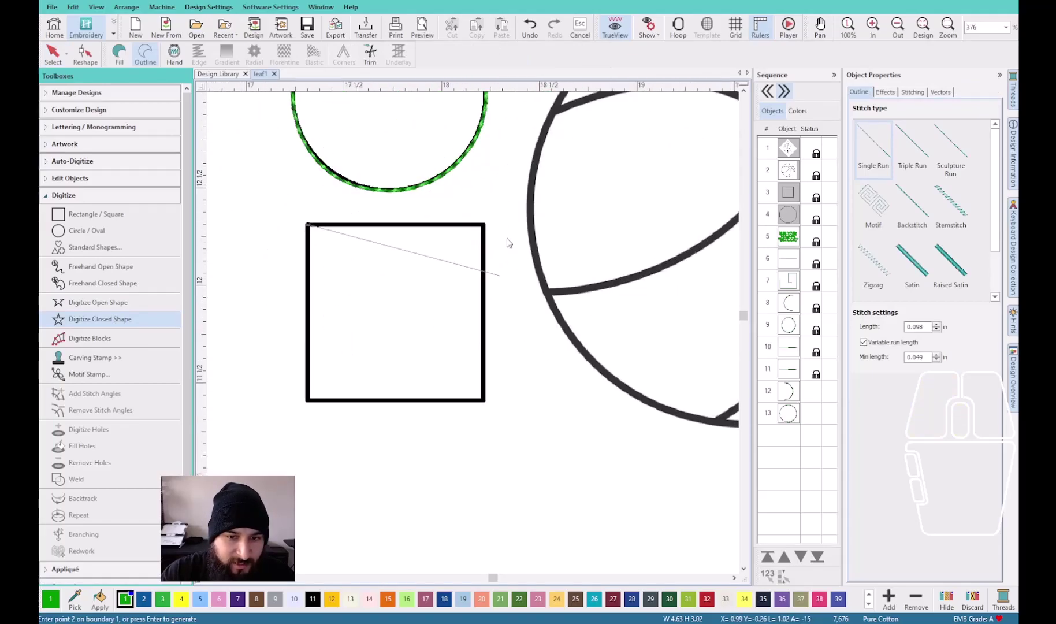
scroll(376, 229, "up", 2)
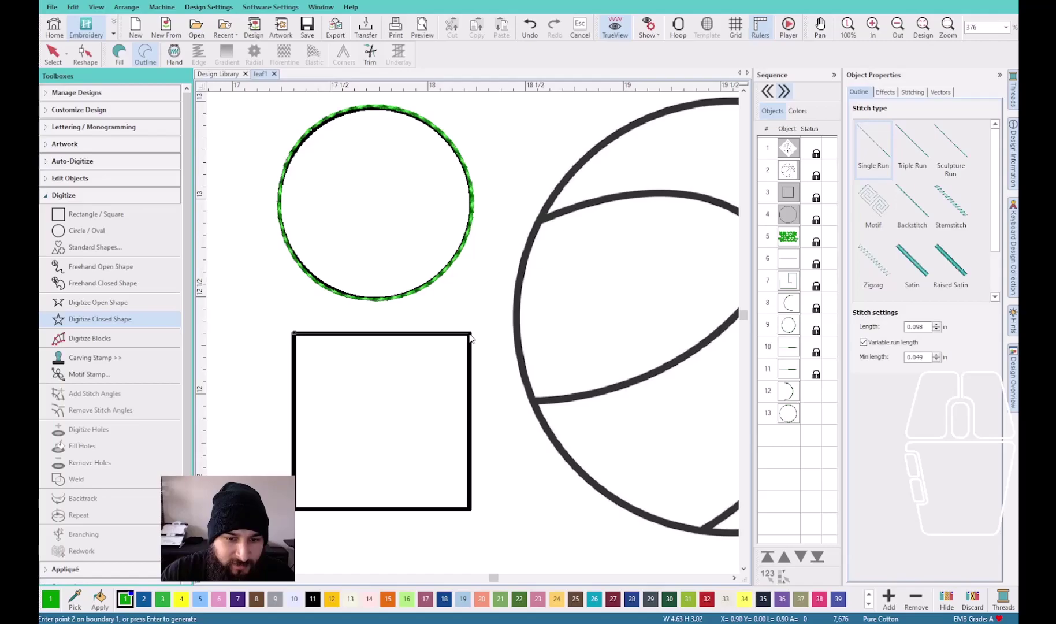
left_click(472, 510)
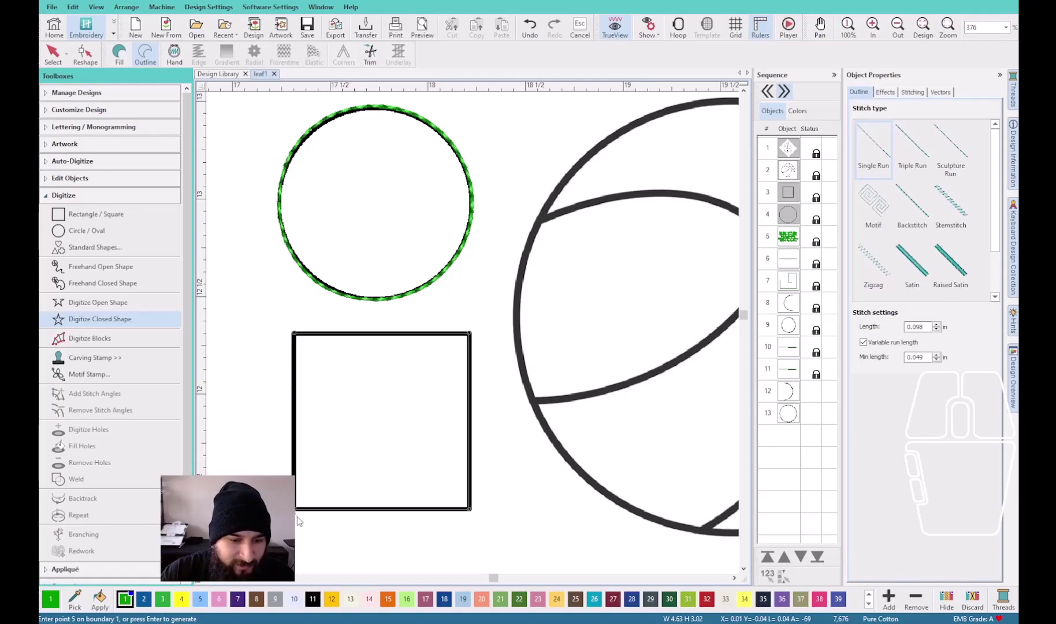
key("Return")
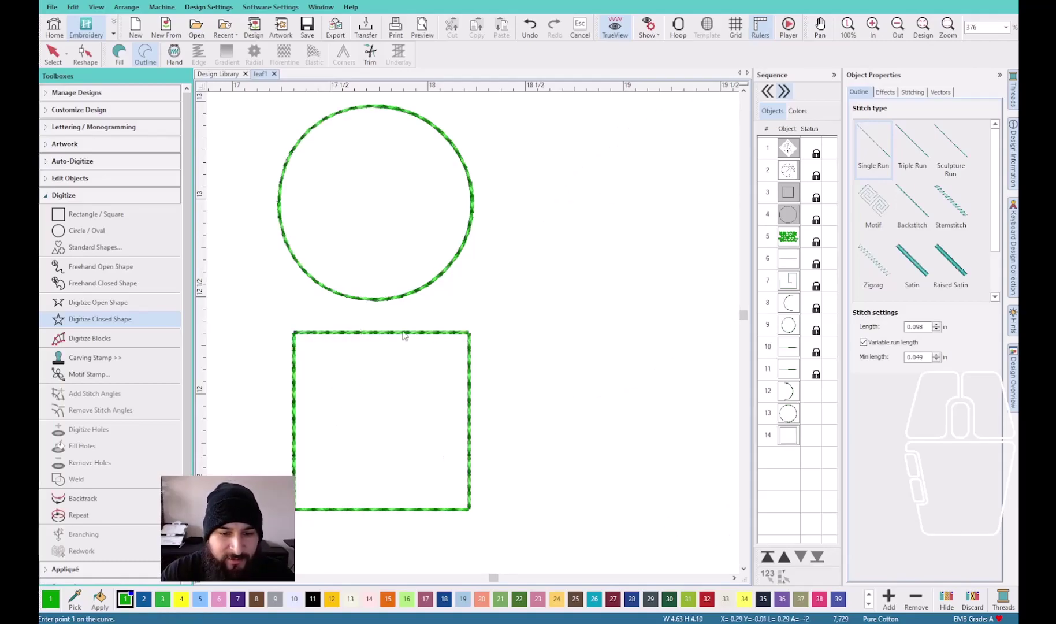
Try to trace the leaf stem as a closed shape with curved points, and delete that shape
scroll(473, 338, "down", 1)
scroll(473, 337, "down", 2)
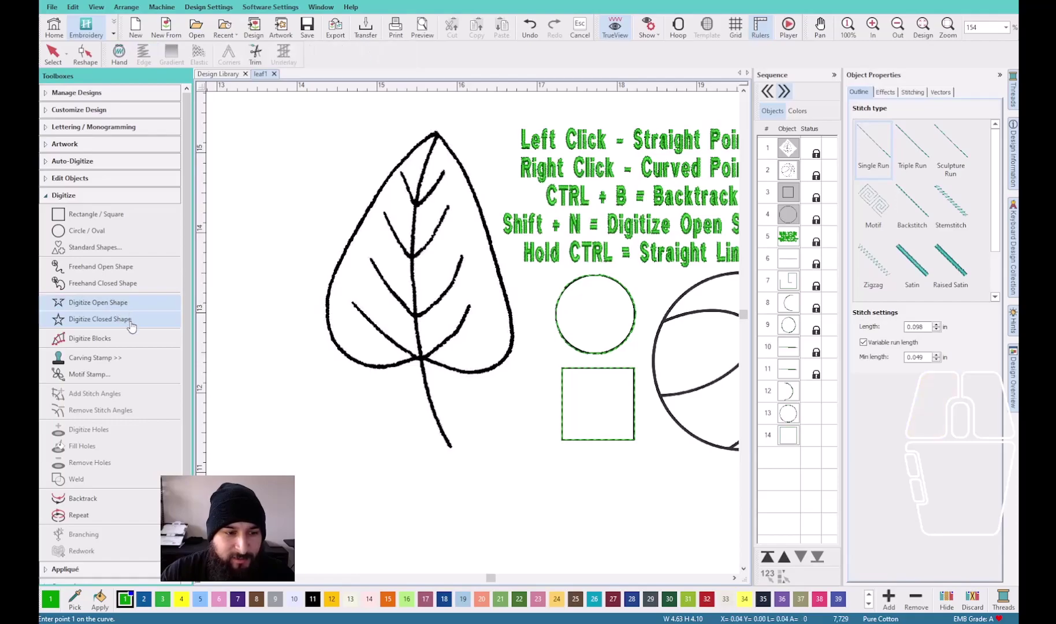
left_click(156, 320)
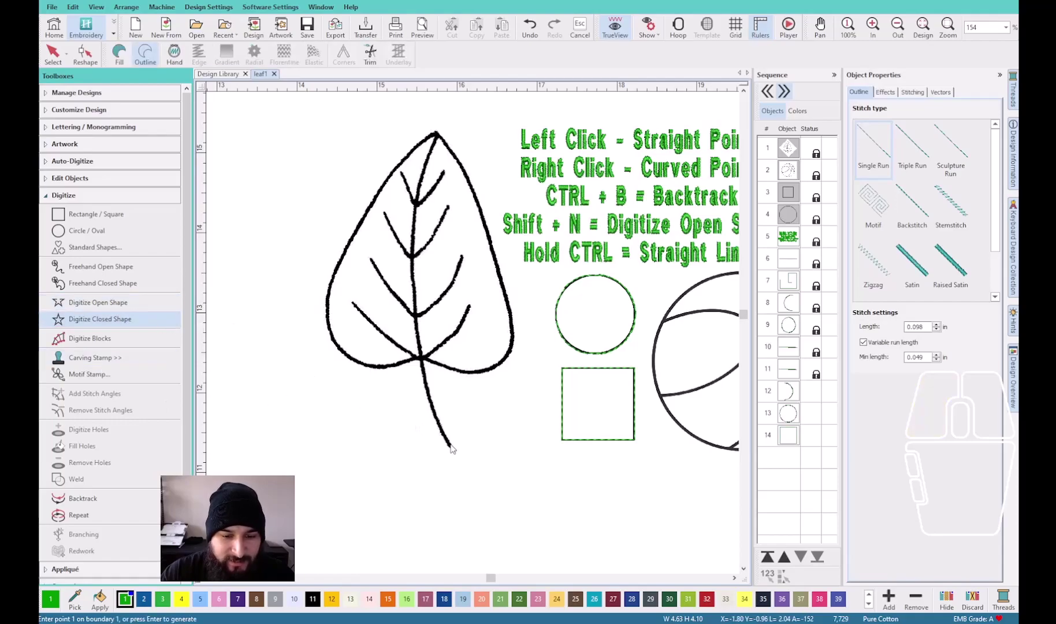
right_click(440, 426)
right_click(428, 399)
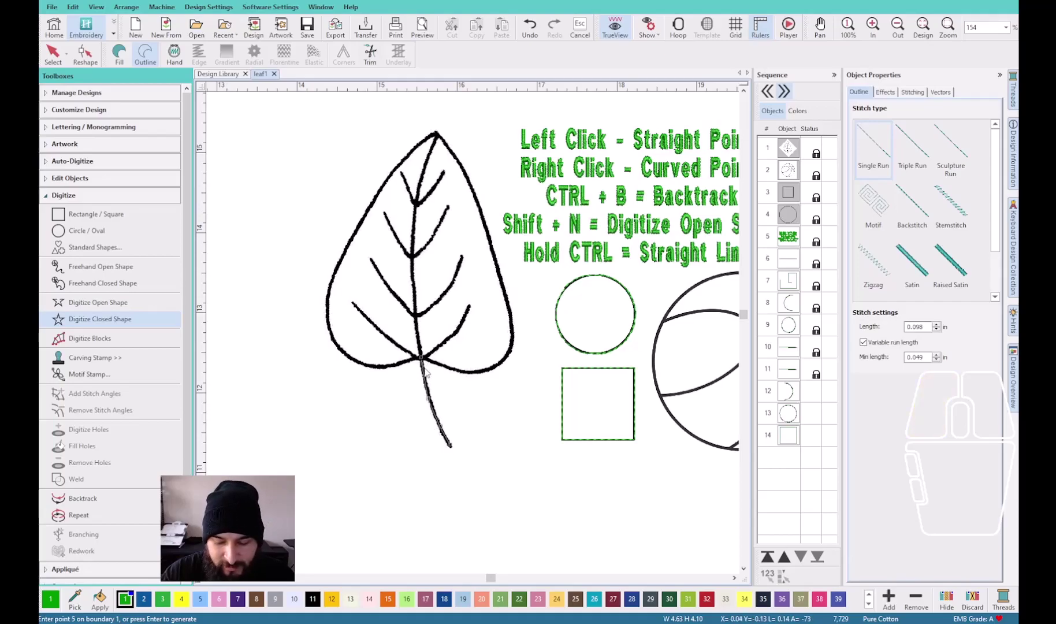
key("Return")
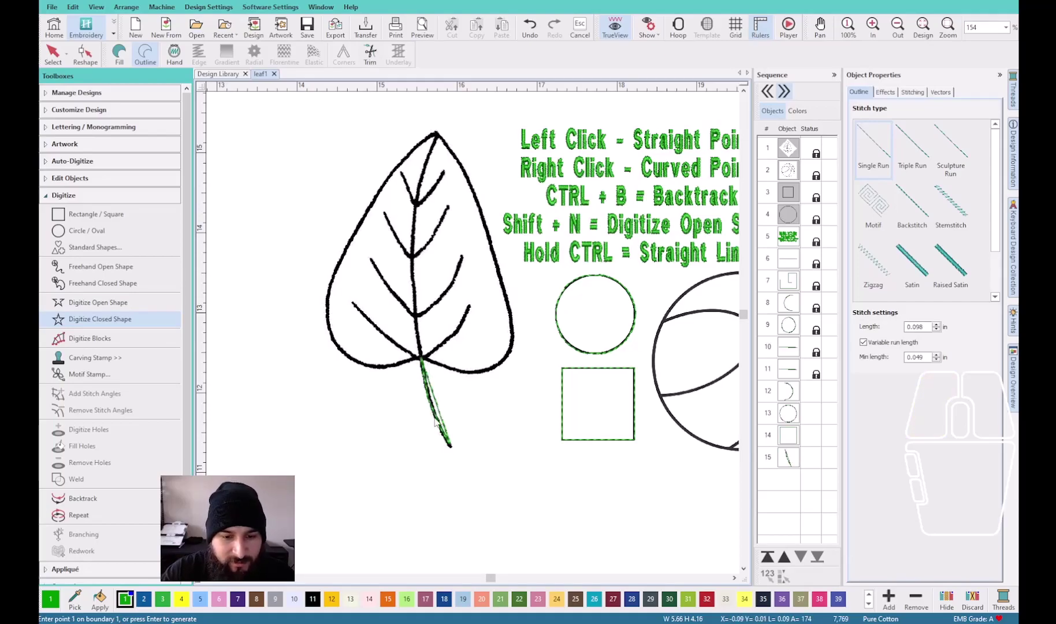
scroll(425, 382, "up", 5)
scroll(527, 323, "down", 4)
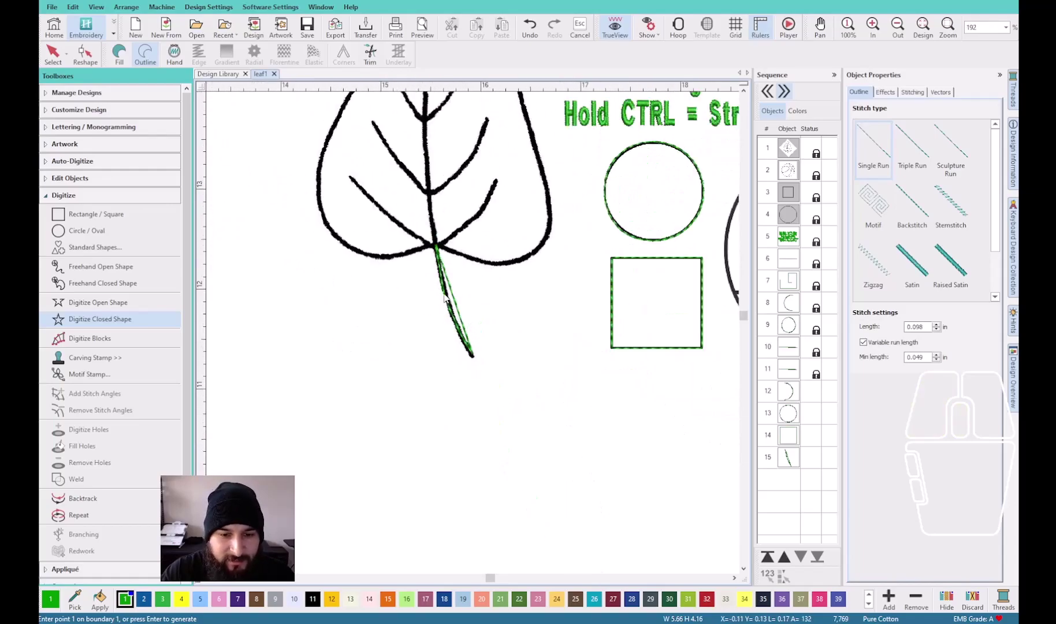
key("Escape")
key("Delete")
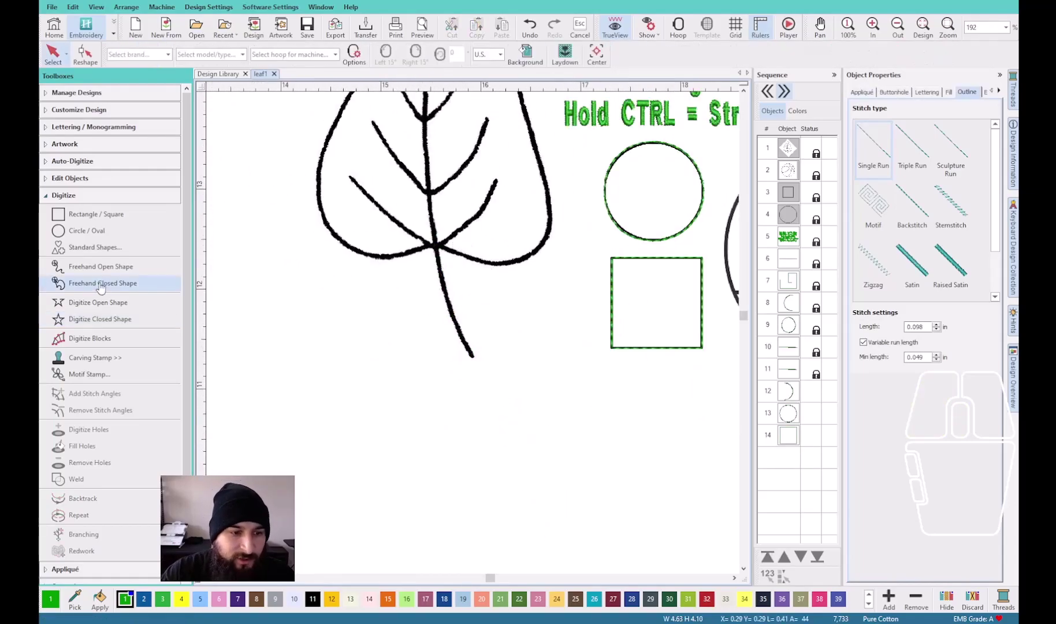
Digitize the leaf stem as an open single-run shape, from its lower tip up to the base of the leaf
left_click(88, 302)
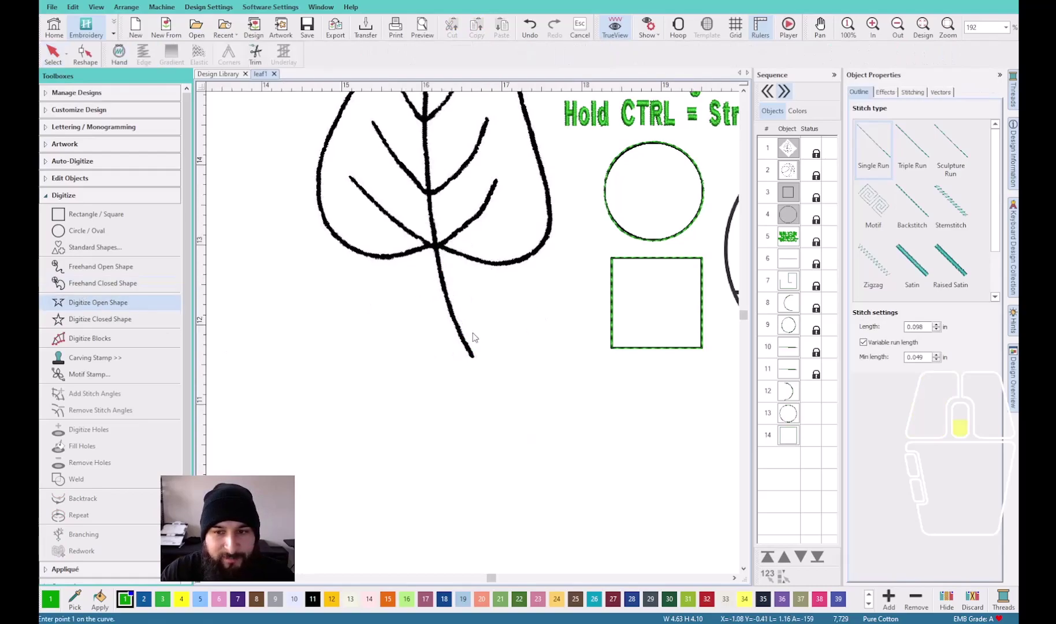
scroll(472, 337, "down", 1)
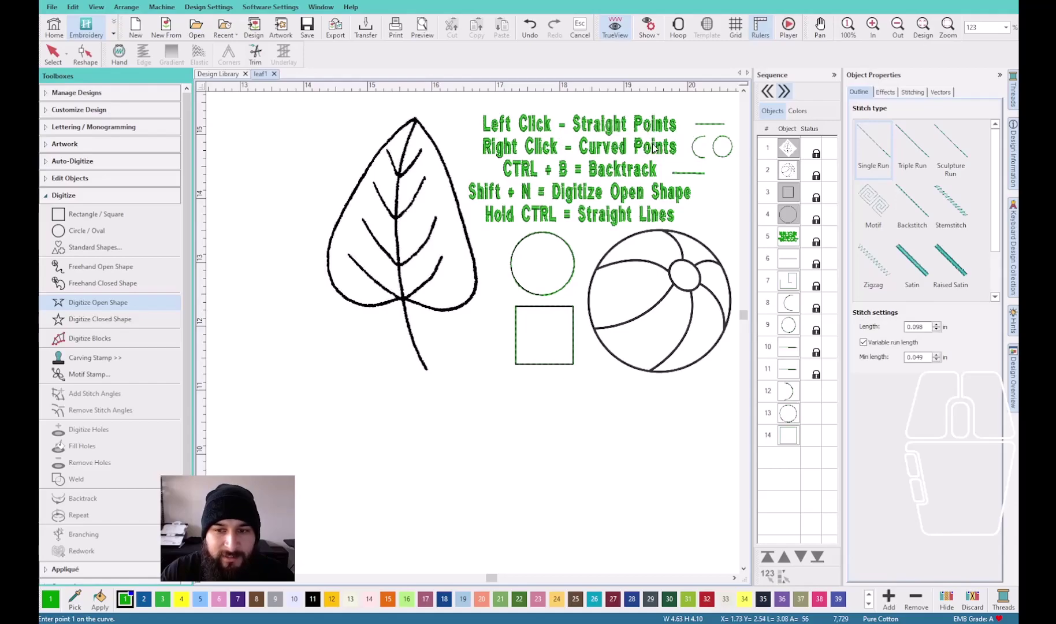
scroll(444, 349, "up", 4)
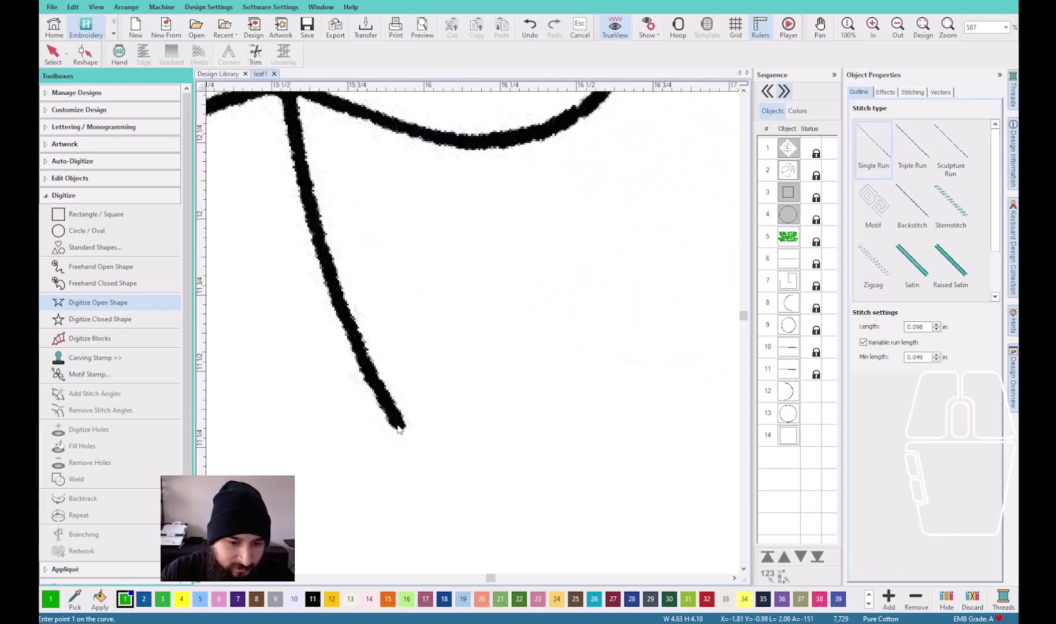
left_click(367, 366)
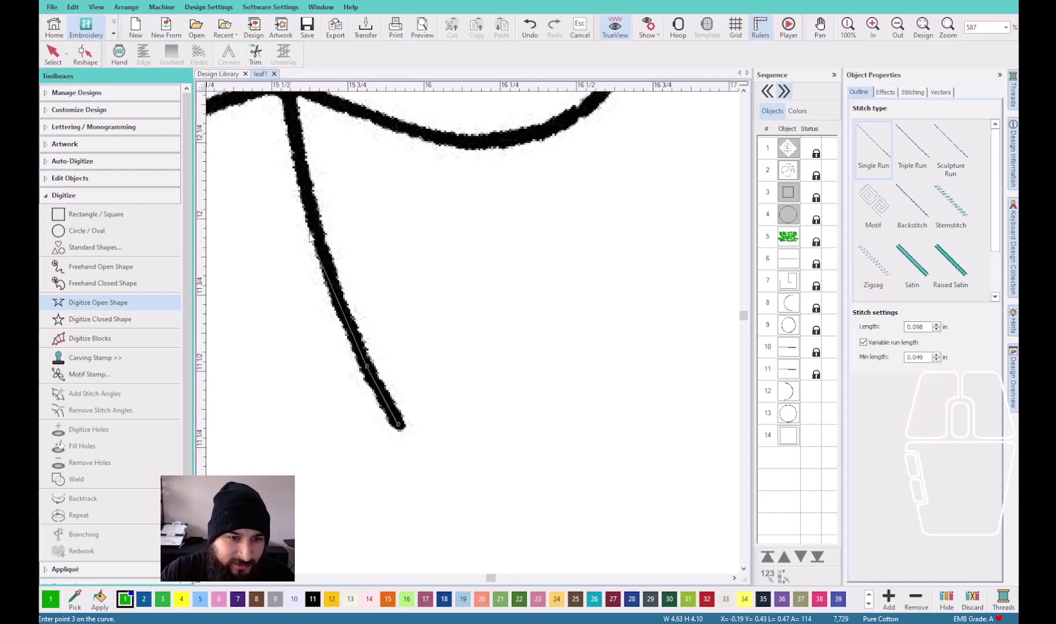
left_click(341, 308)
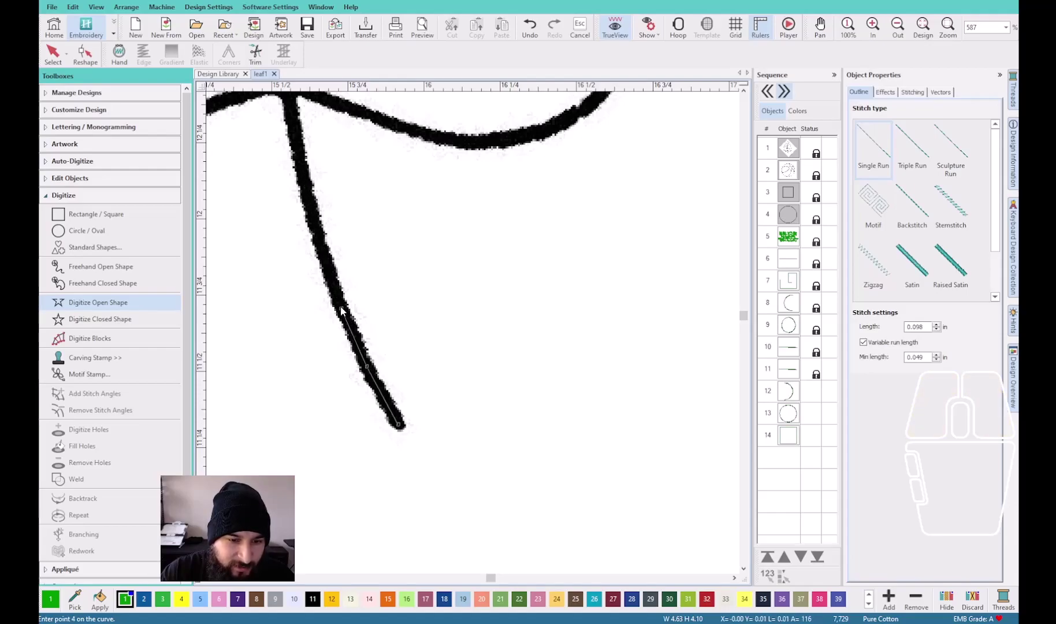
left_click(313, 219)
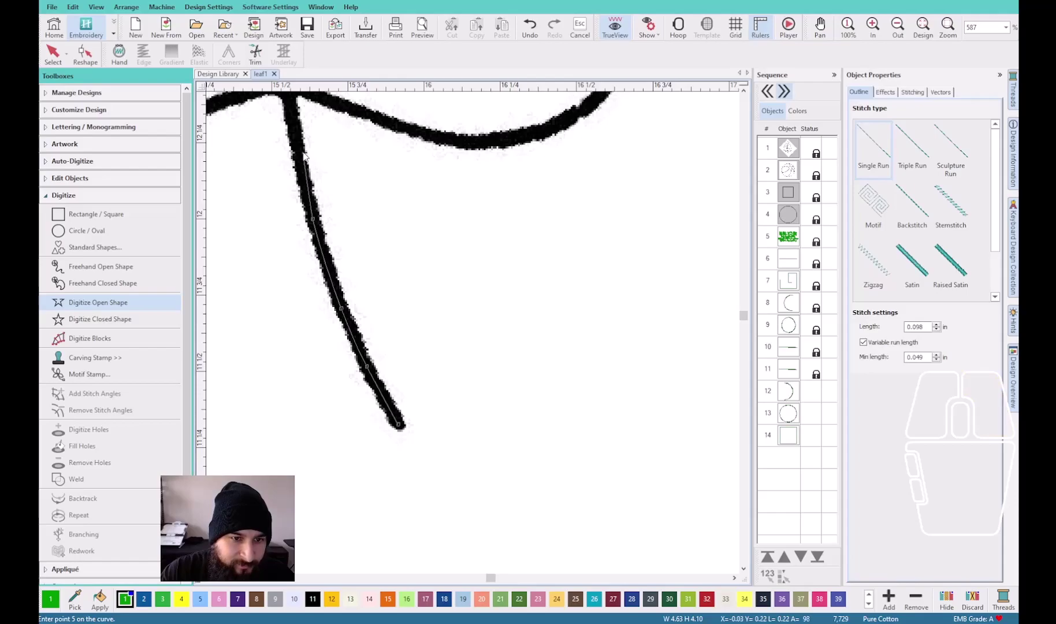
left_click(301, 160)
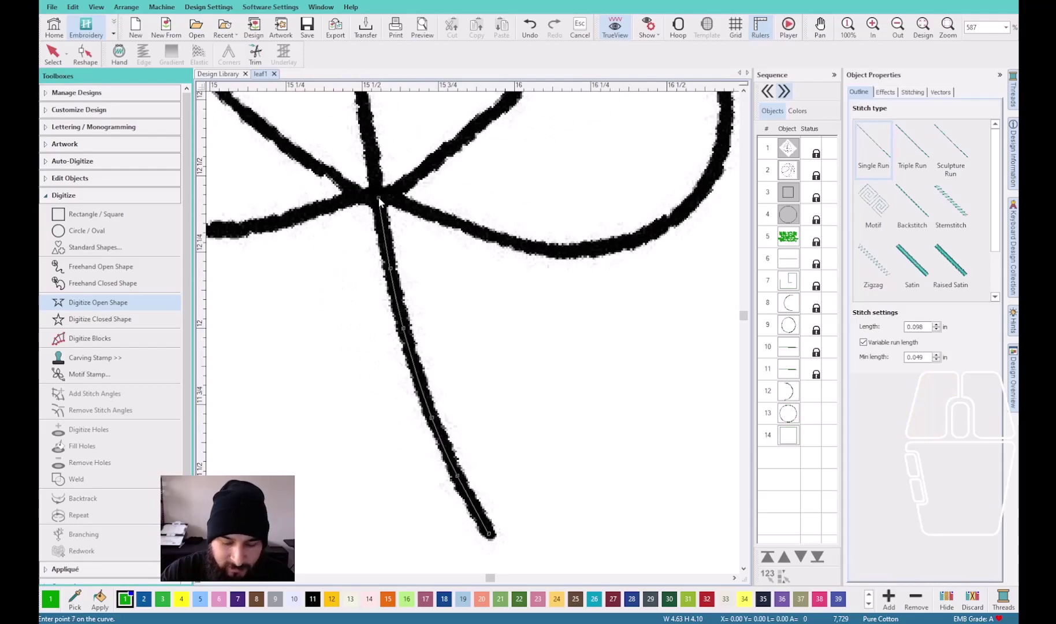
key("Return")
scroll(472, 336, "down", 2)
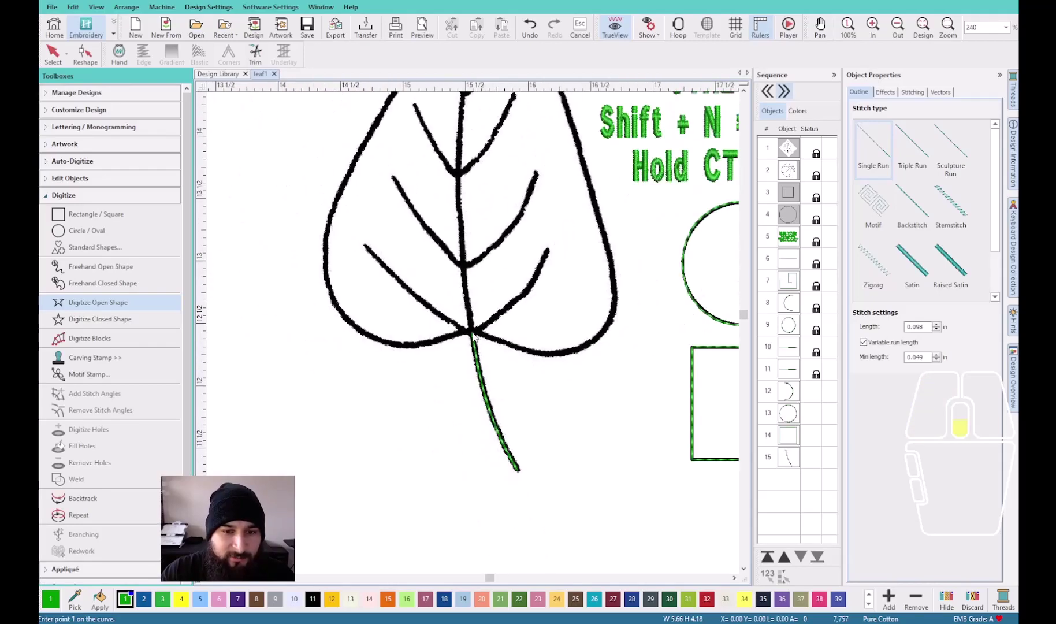
scroll(474, 339, "up", 2)
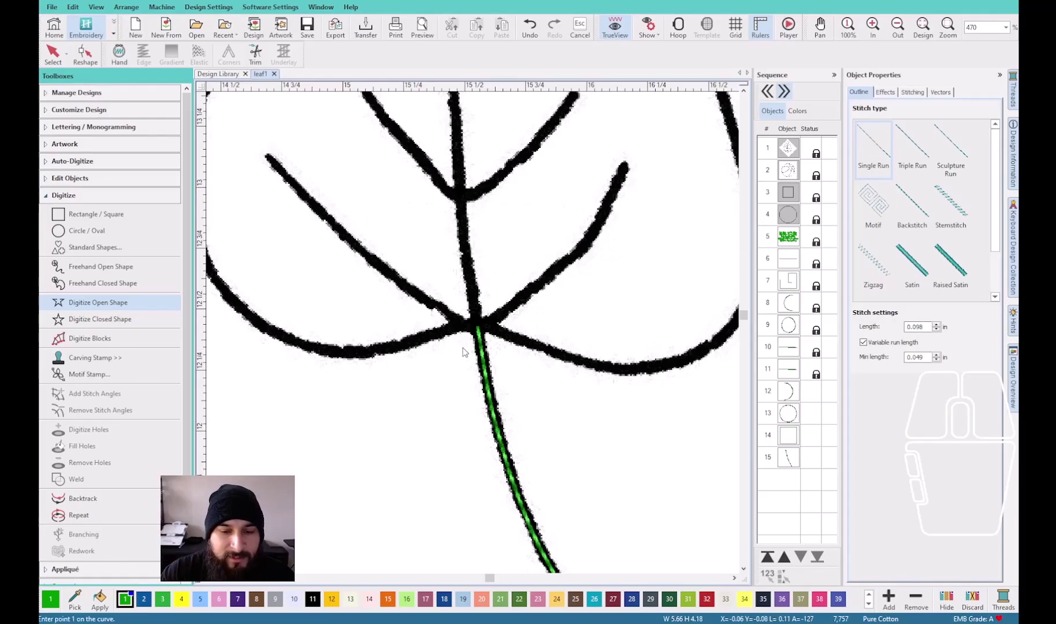
scroll(543, 319, "down", 3)
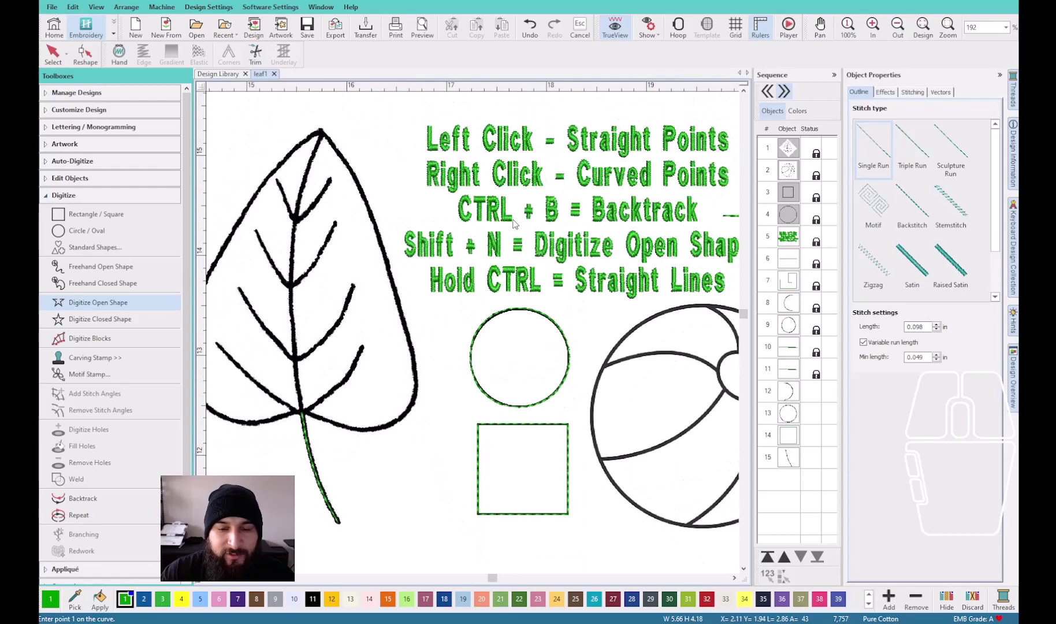
Start an open single-run shape at the leaf base, placing its first points toward the lowest left vein
scroll(445, 312, "down", 1)
scroll(473, 335, "up", 4)
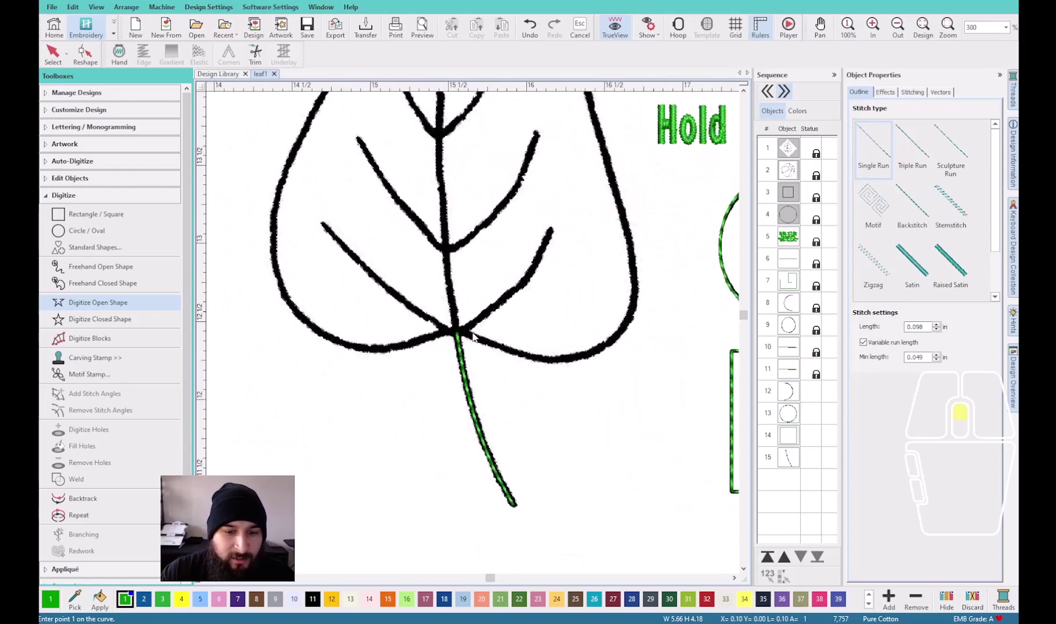
scroll(468, 336, "up", 5)
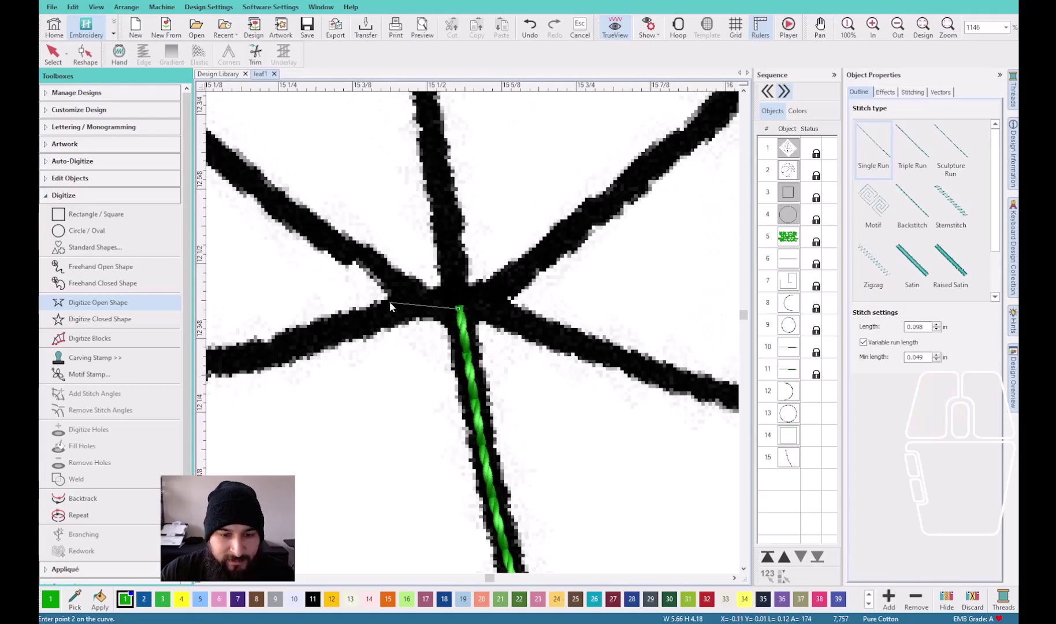
left_click(410, 298)
left_click(375, 260)
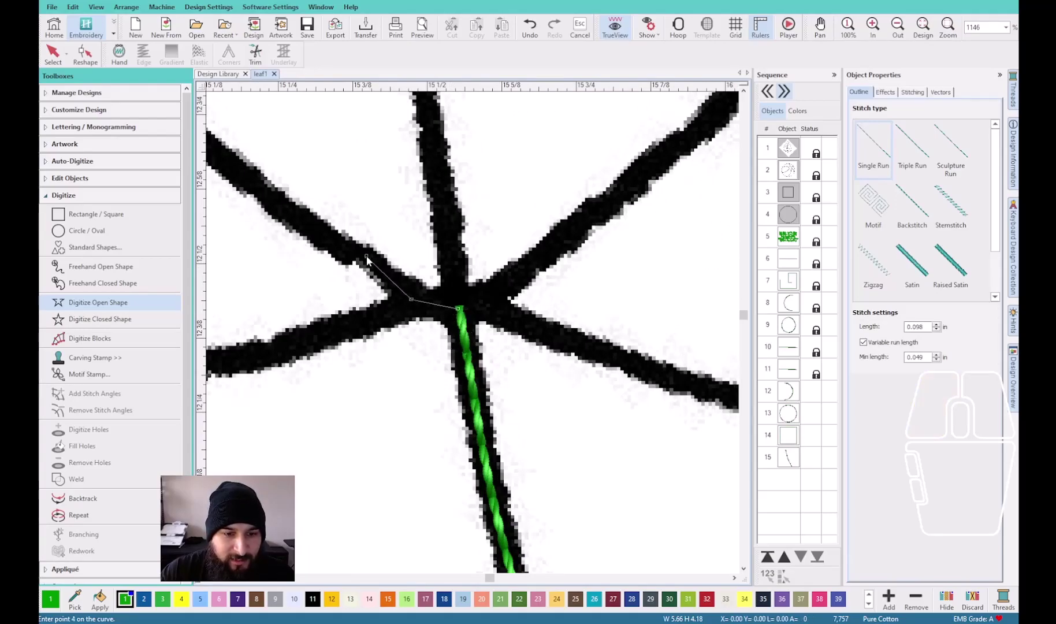
scroll(469, 328, "down", 3)
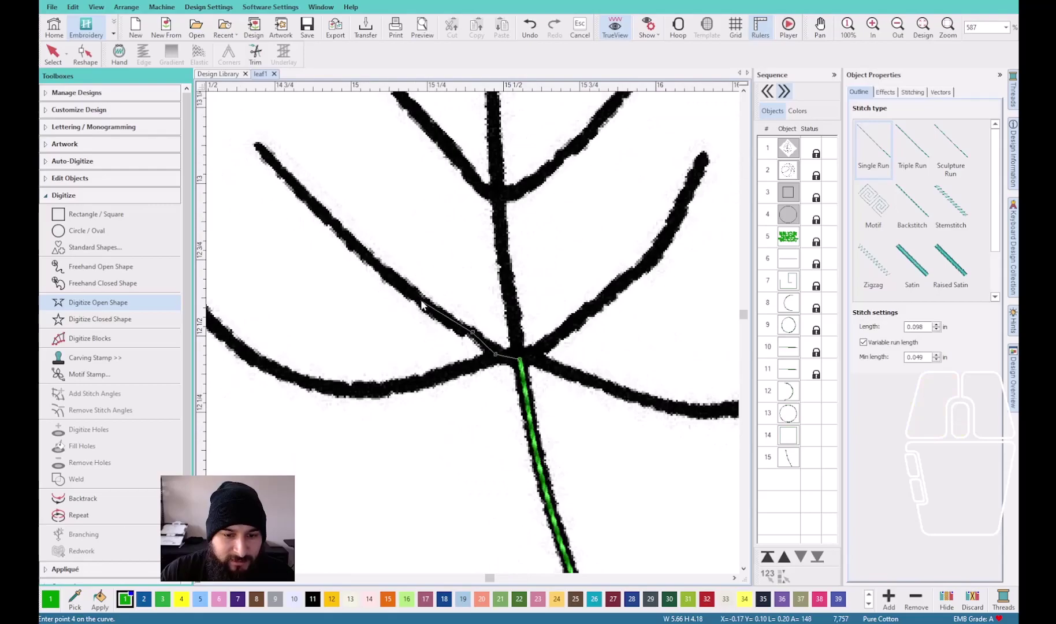
left_click(439, 313)
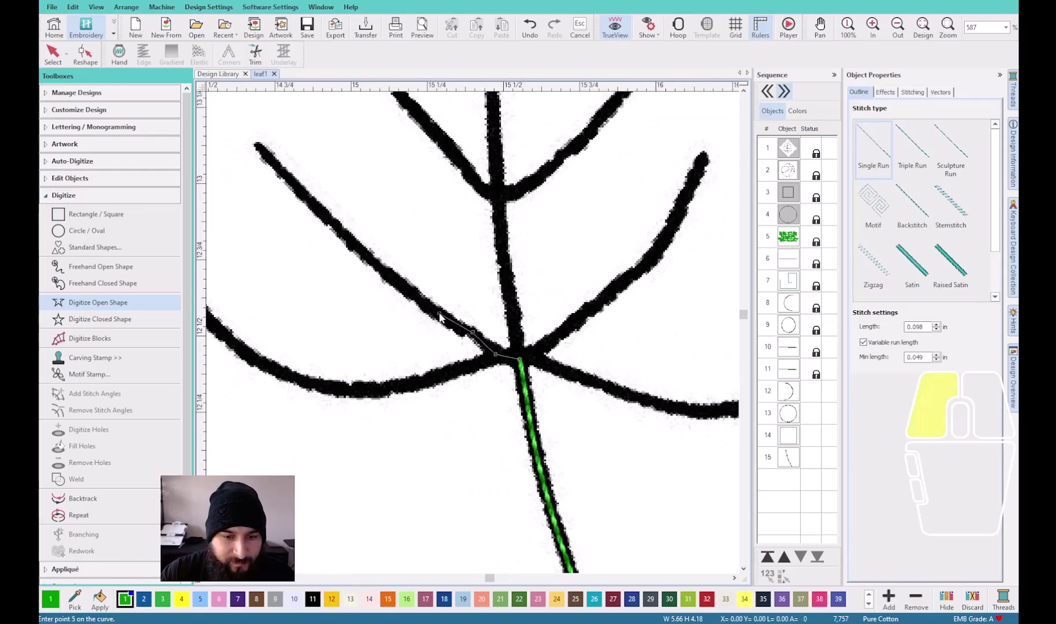
left_click(401, 284)
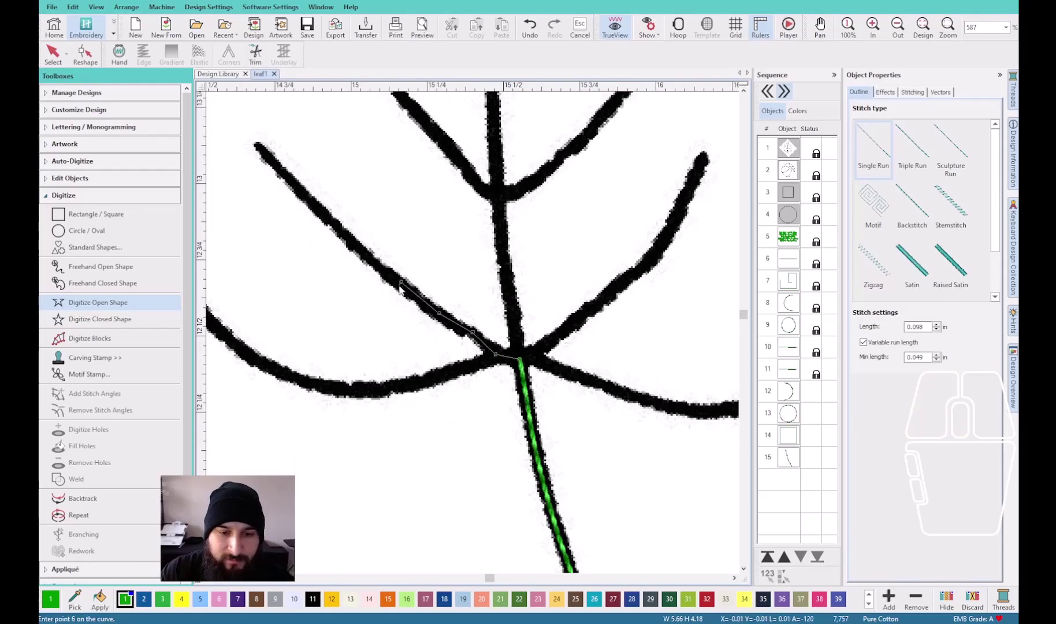
key("BackSpace")
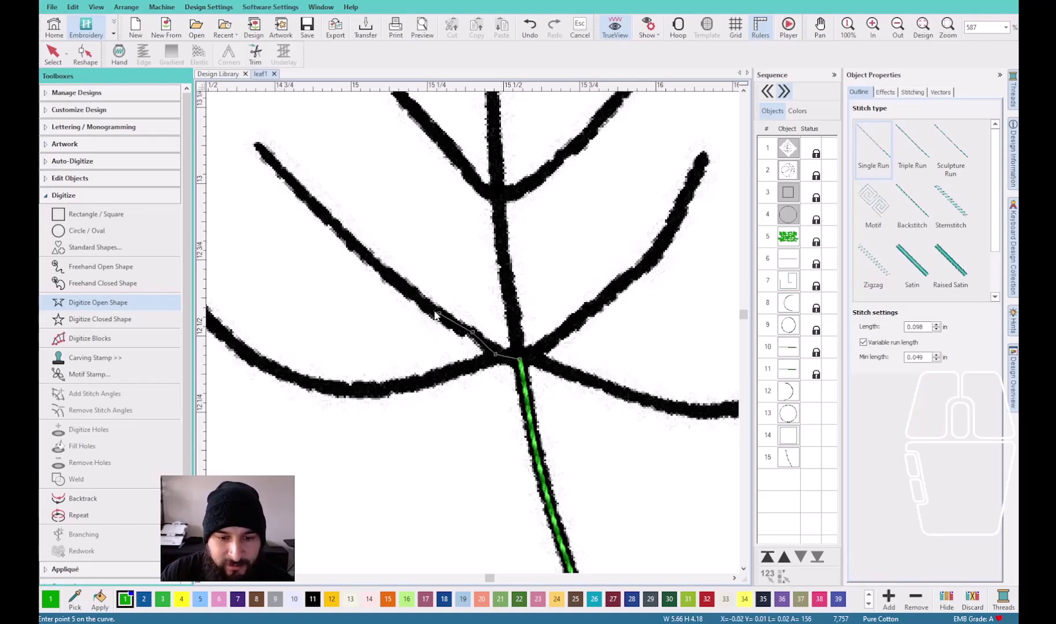
key("BackSpace")
key("BackSpace")
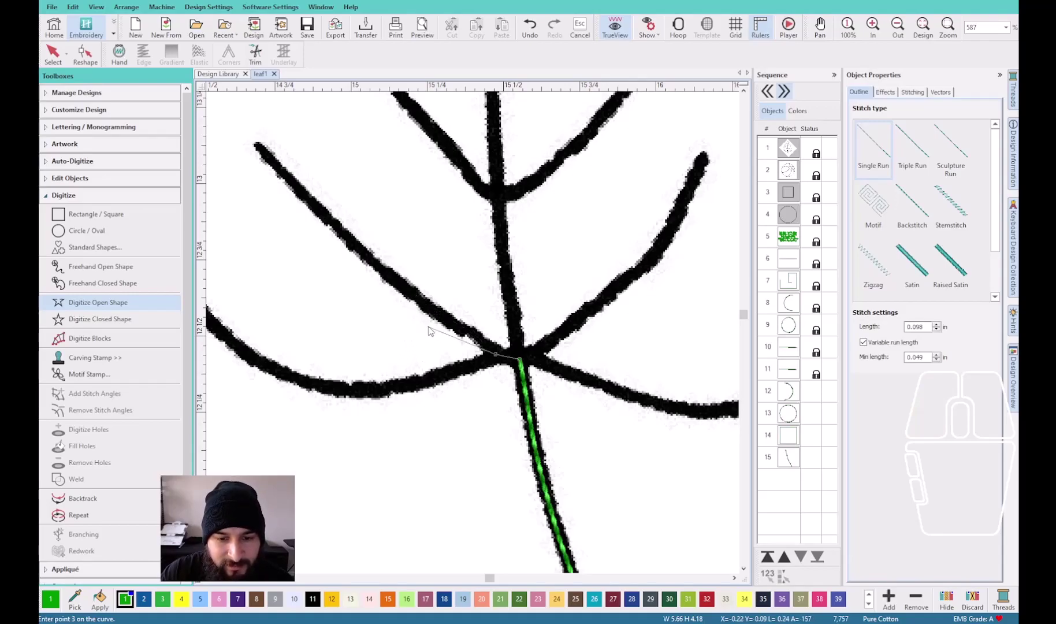
Continue the open shape along the lowest left vein to its outer tip and complete the single-run line
scroll(465, 335, "up", 3)
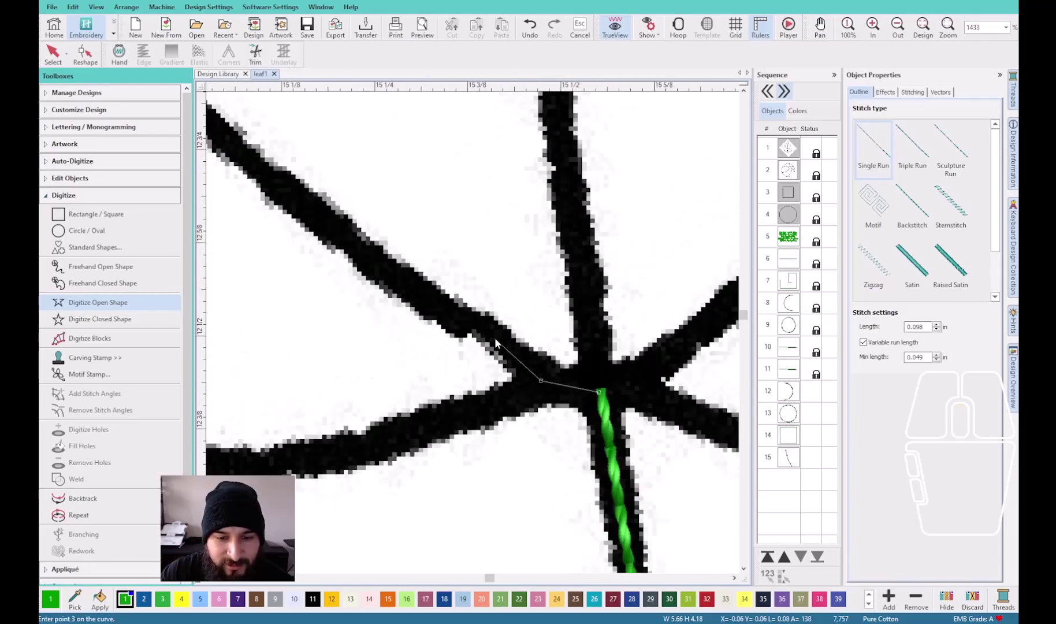
left_click(495, 342)
left_click(419, 293)
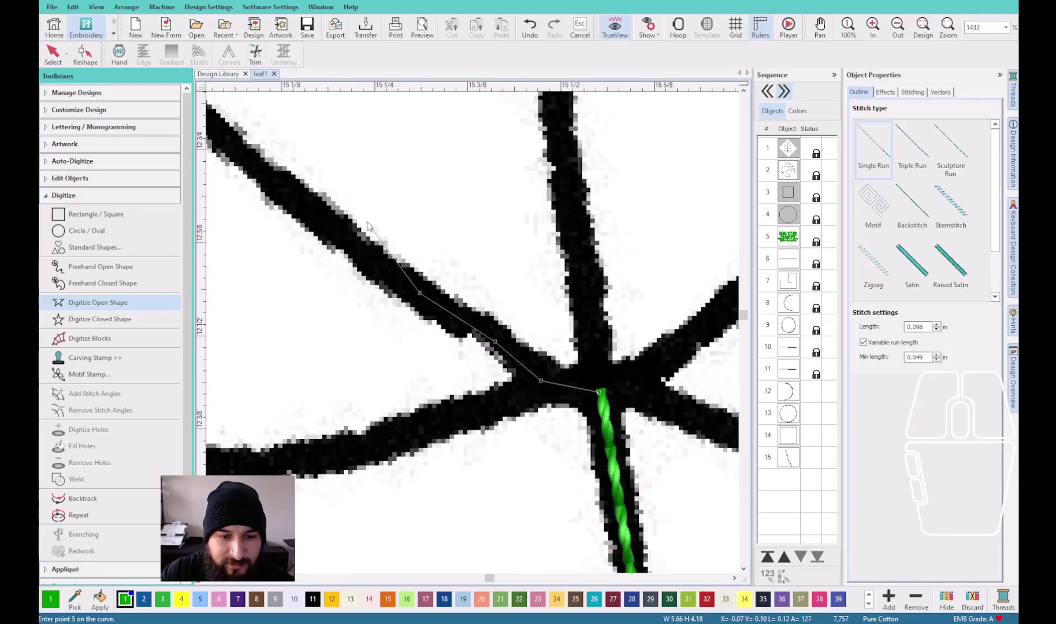
left_click(314, 212)
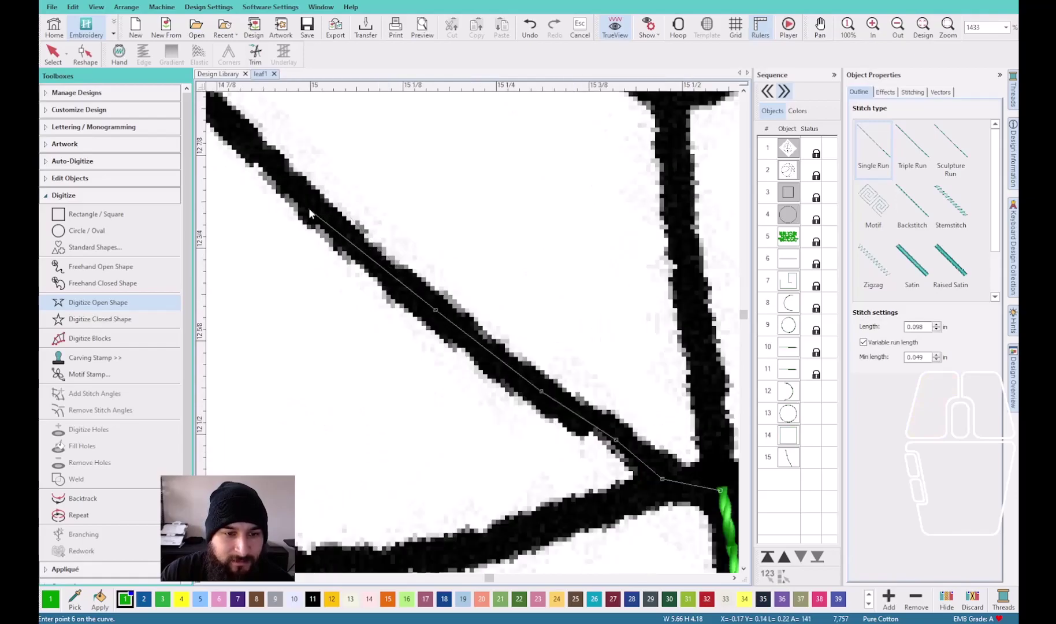
left_click(335, 226)
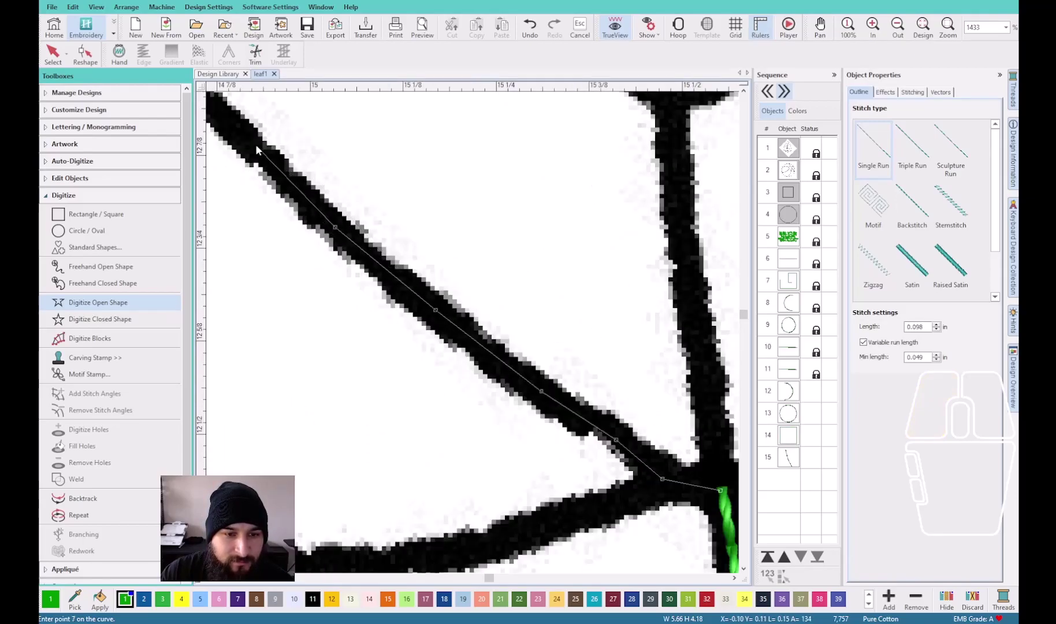
left_click(252, 145)
scroll(248, 143, "down", 2)
left_click(396, 254)
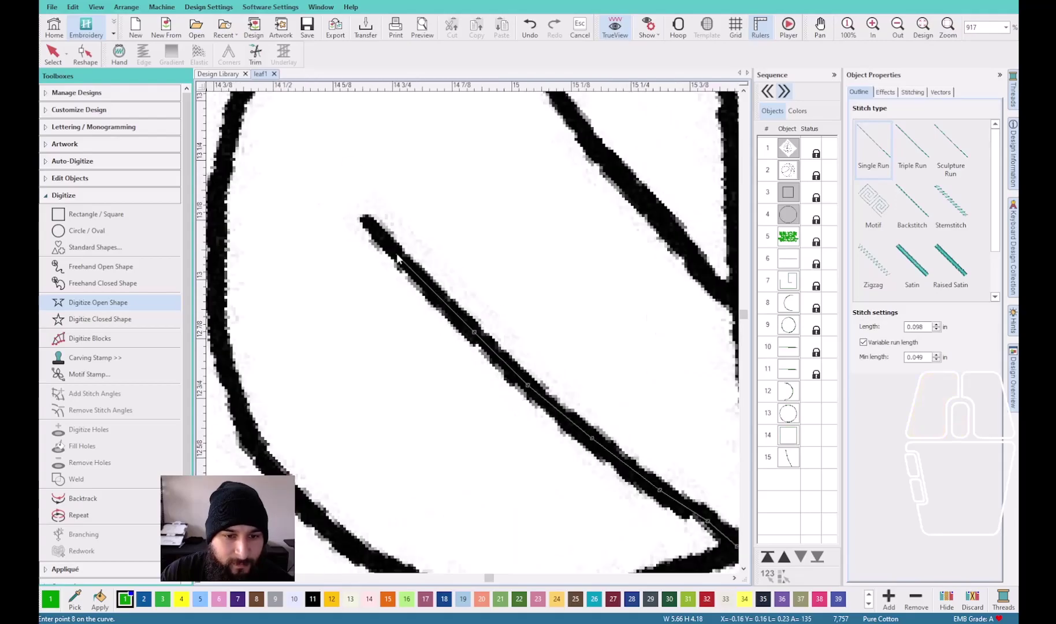
left_click(365, 219)
key("Return")
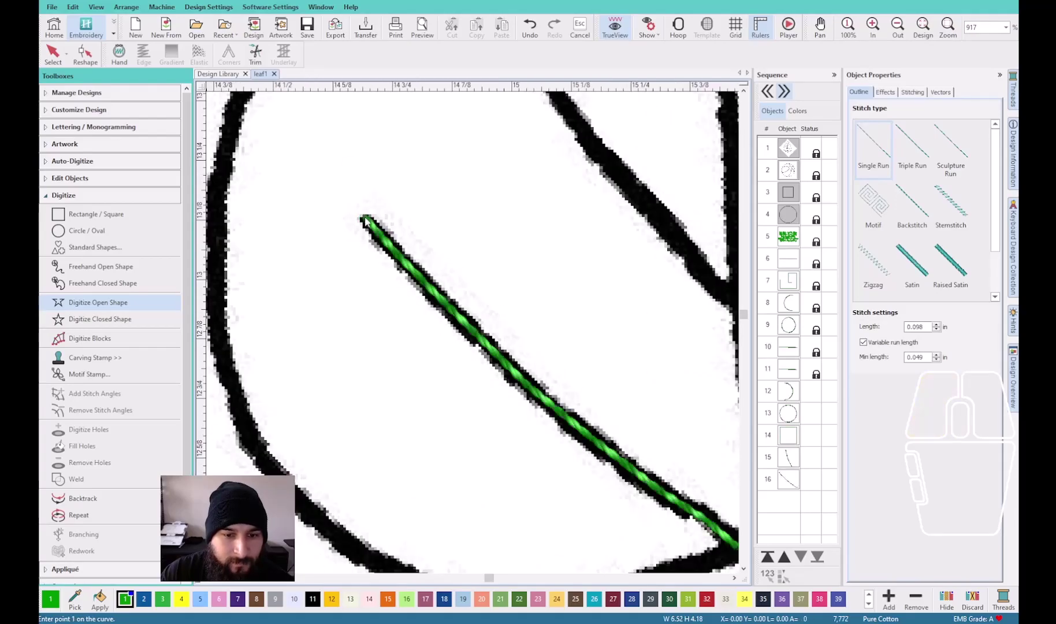
Backtrack the lowest left vein's run stitching from its outer tip to the leaf base
scroll(471, 335, "down", 4)
scroll(505, 347, "up", 1)
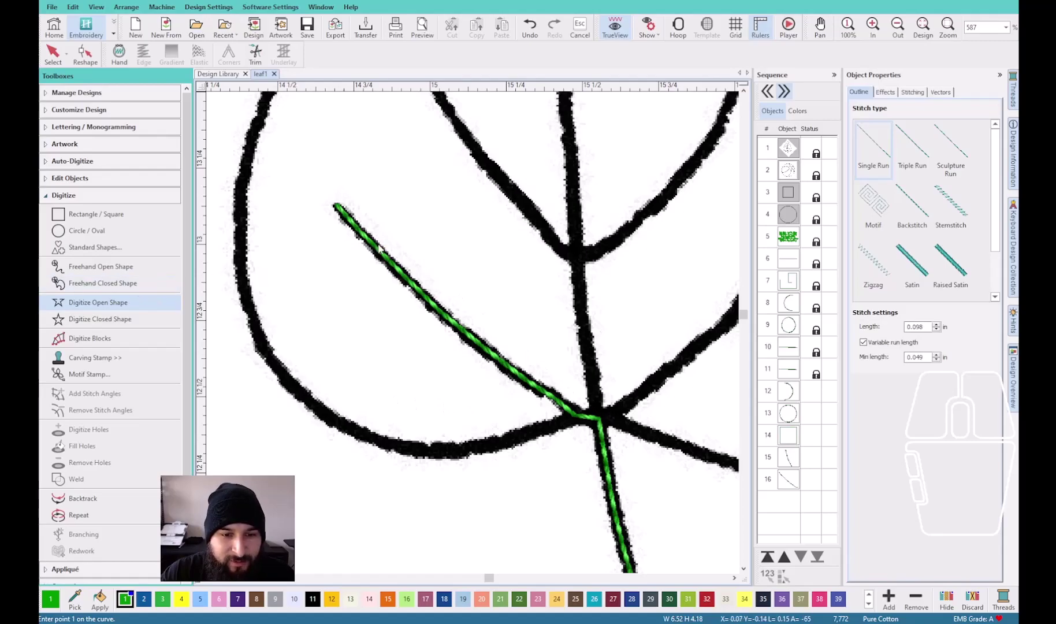
key("Escape")
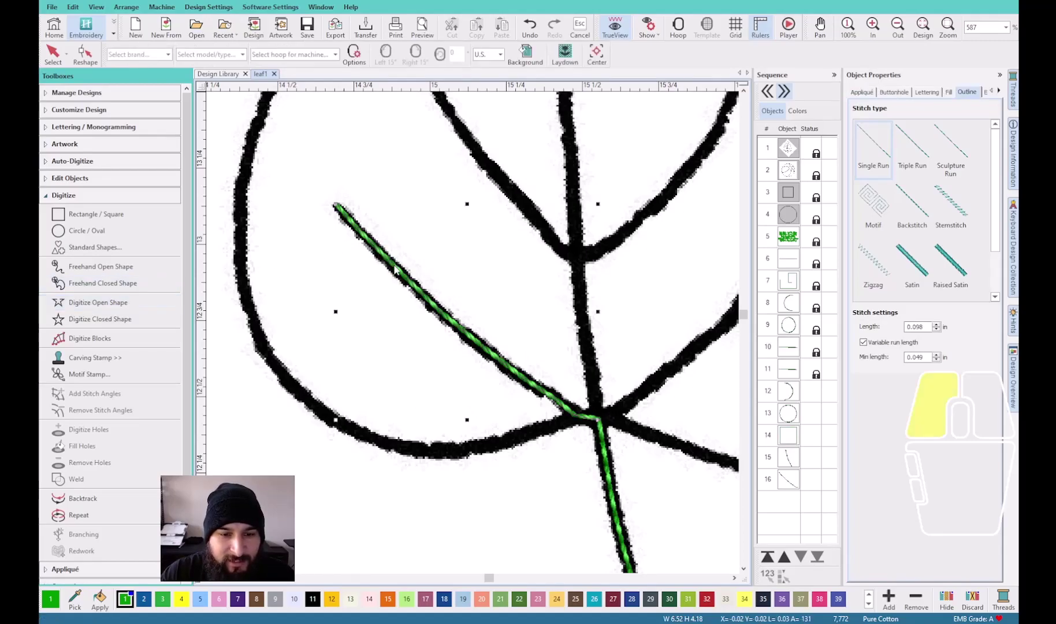
left_click(395, 268)
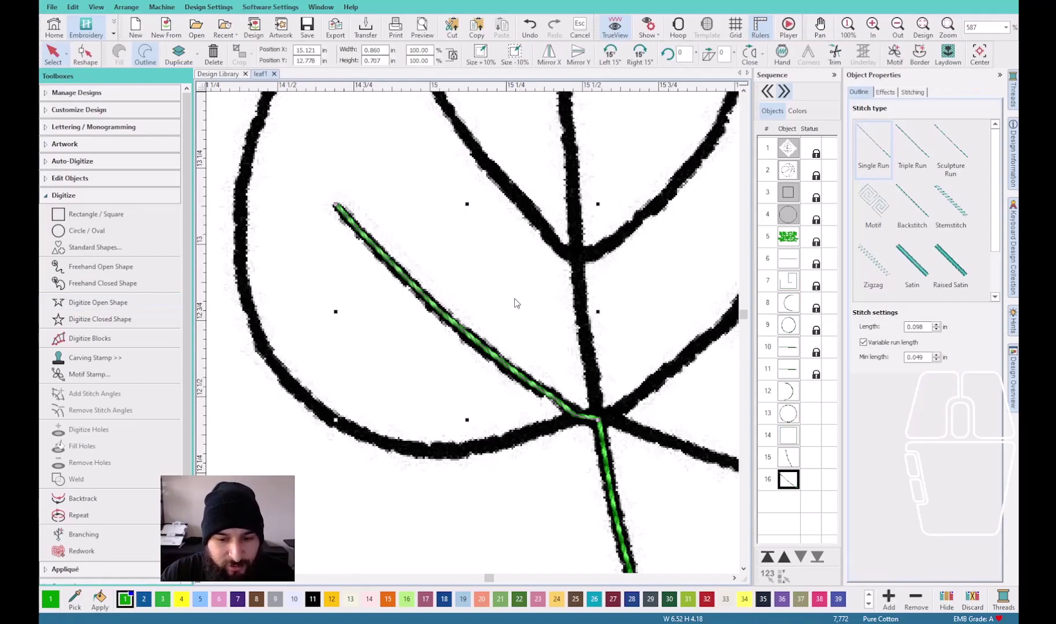
key("ctrl+d")
scroll(593, 442, "up", 2)
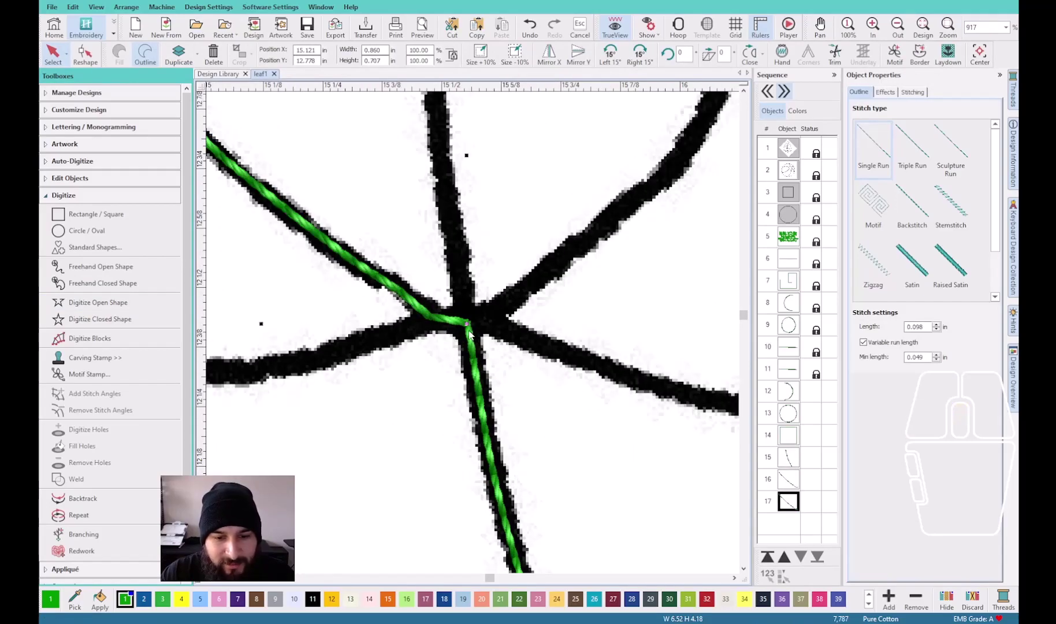
key("Escape")
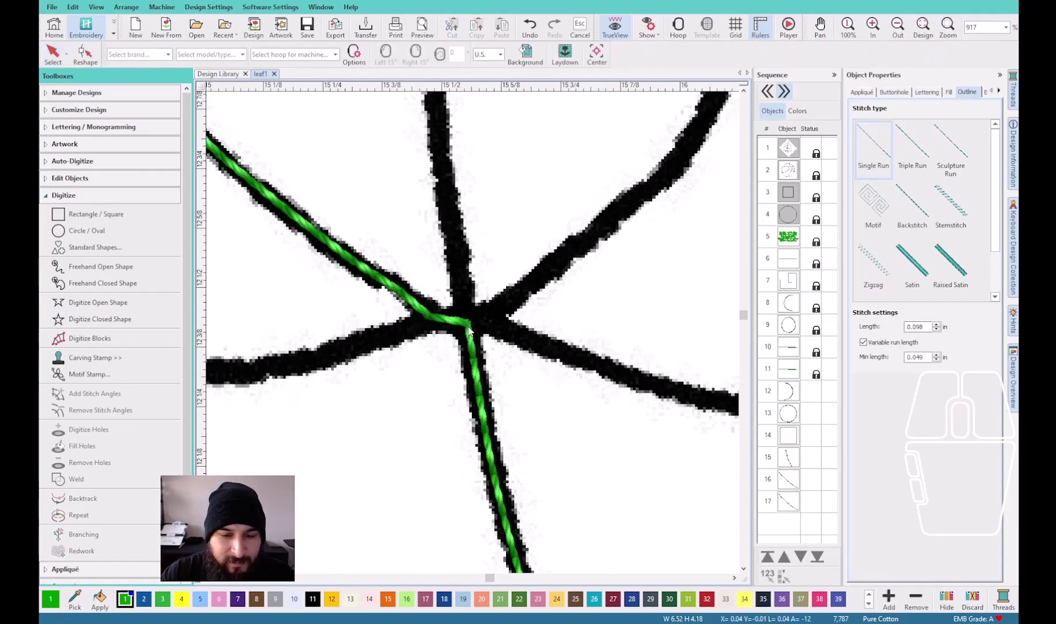
Digitize the lowest right vein as an open single-run shape, from the leaf base out to its tip
scroll(469, 329, "down", 4)
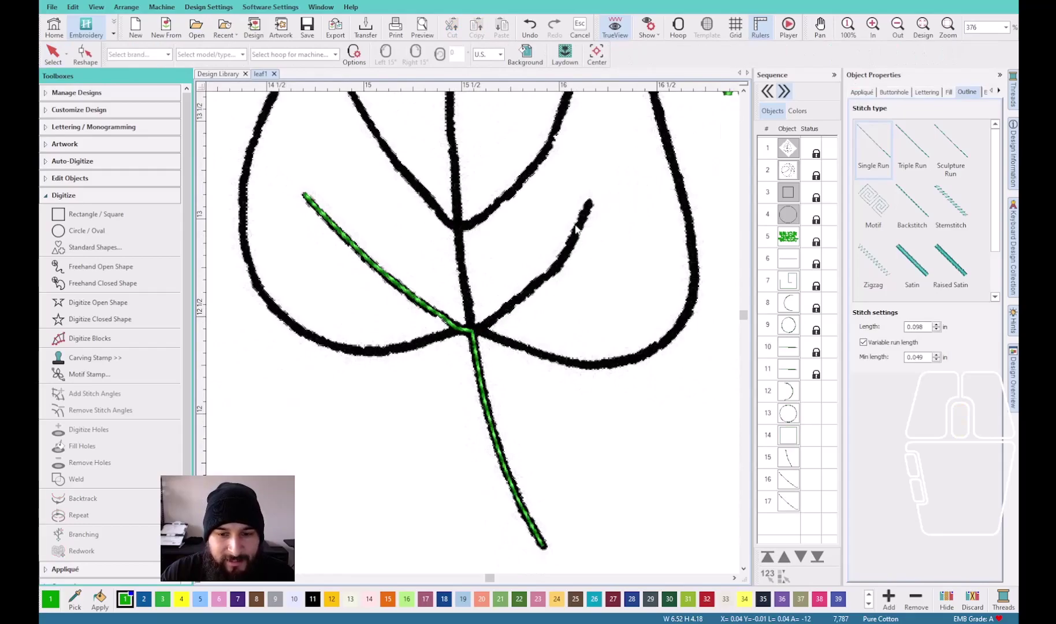
left_click(118, 305)
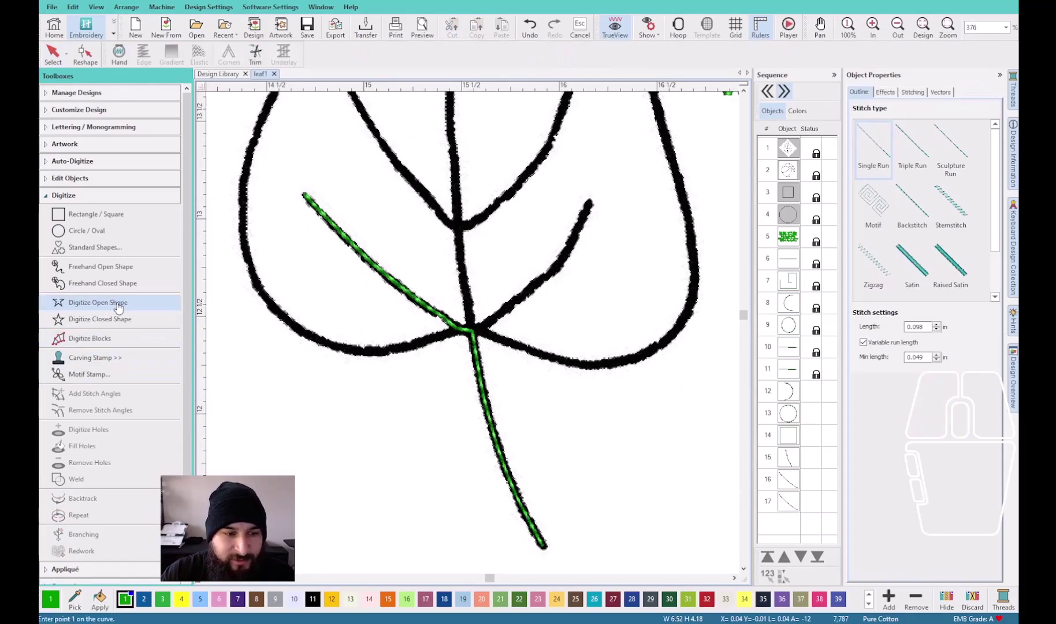
scroll(451, 328, "up", 3)
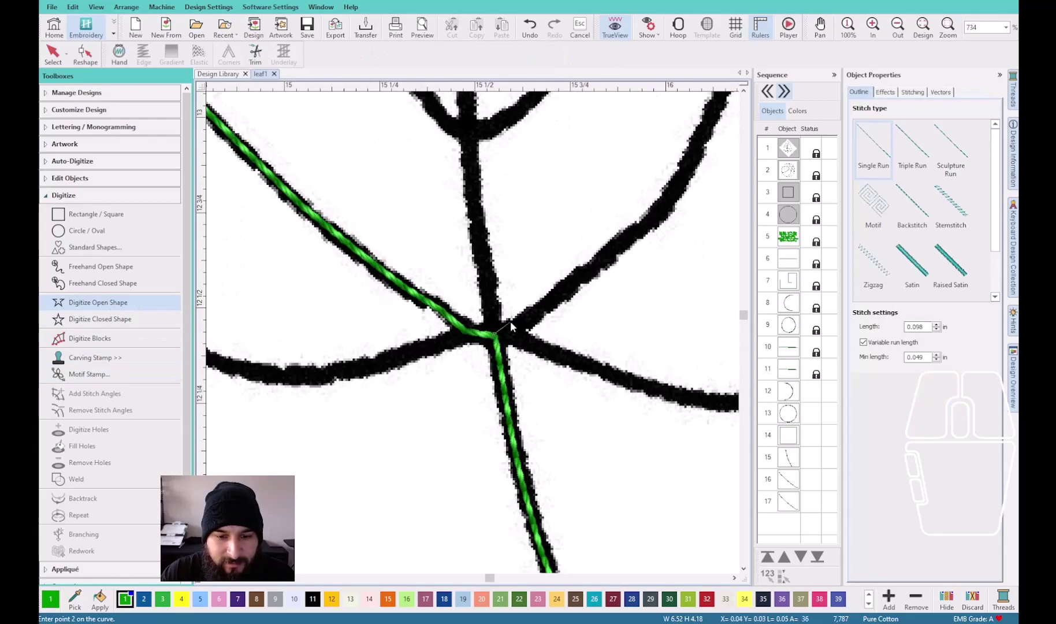
left_click(529, 317)
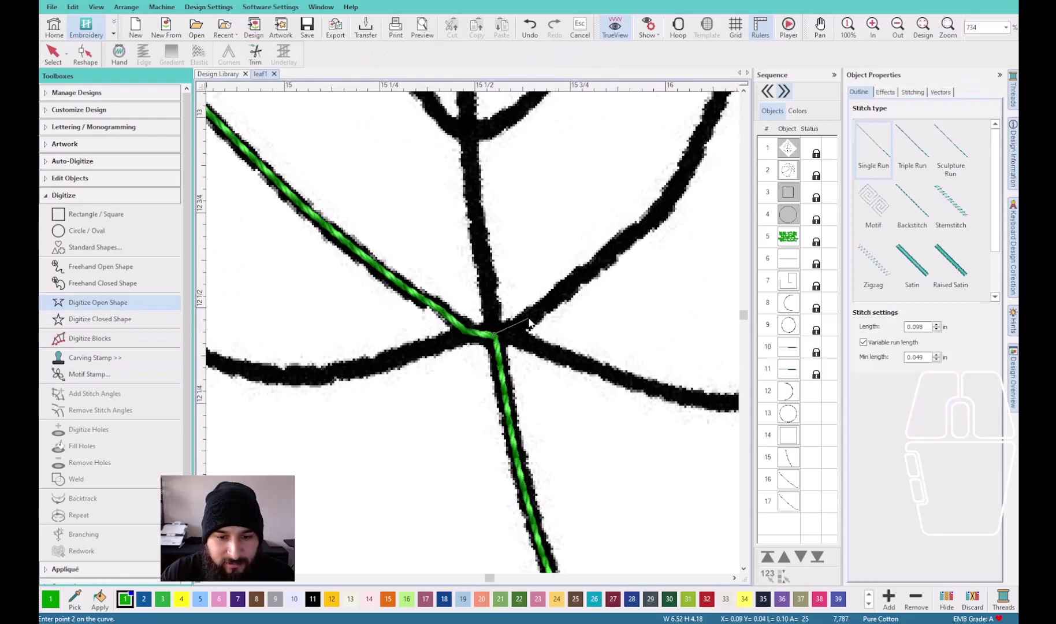
left_click(586, 270)
left_click(643, 224)
left_click(663, 205)
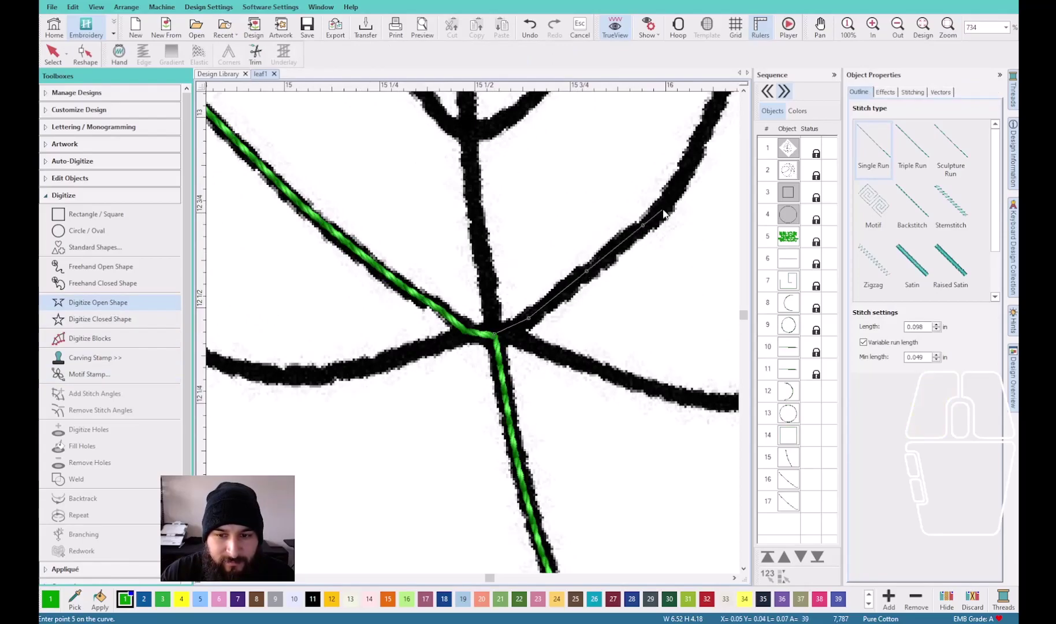
left_click(690, 154)
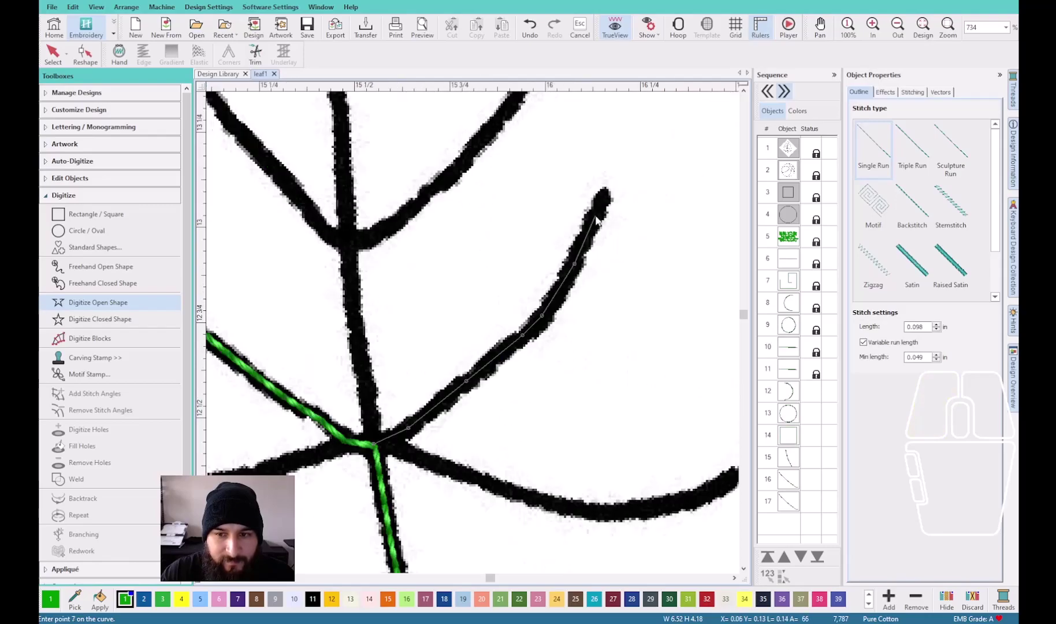
left_click(607, 194)
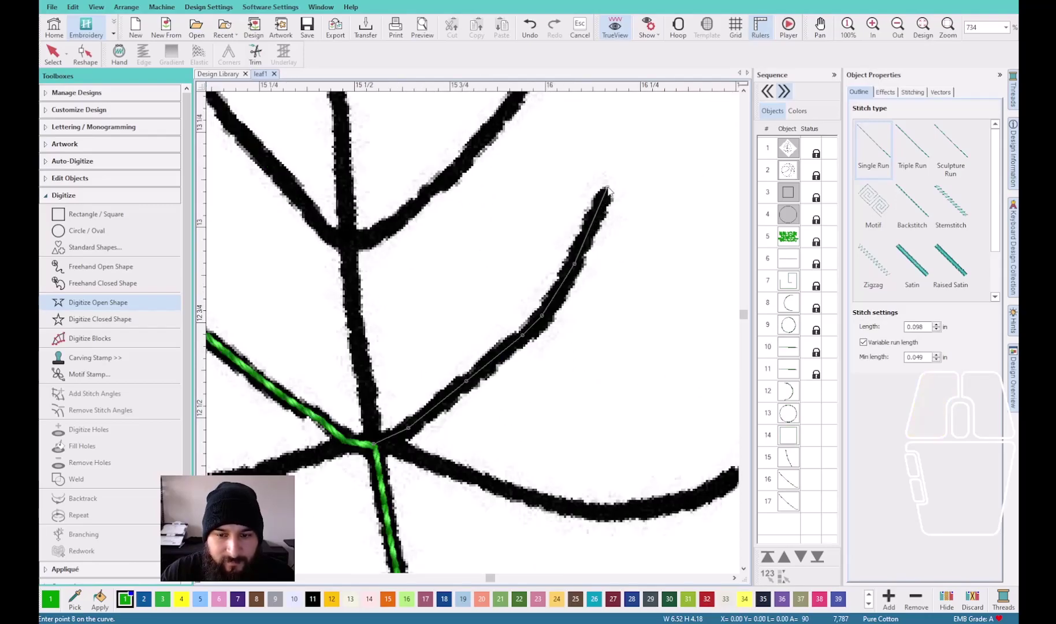
key("Return")
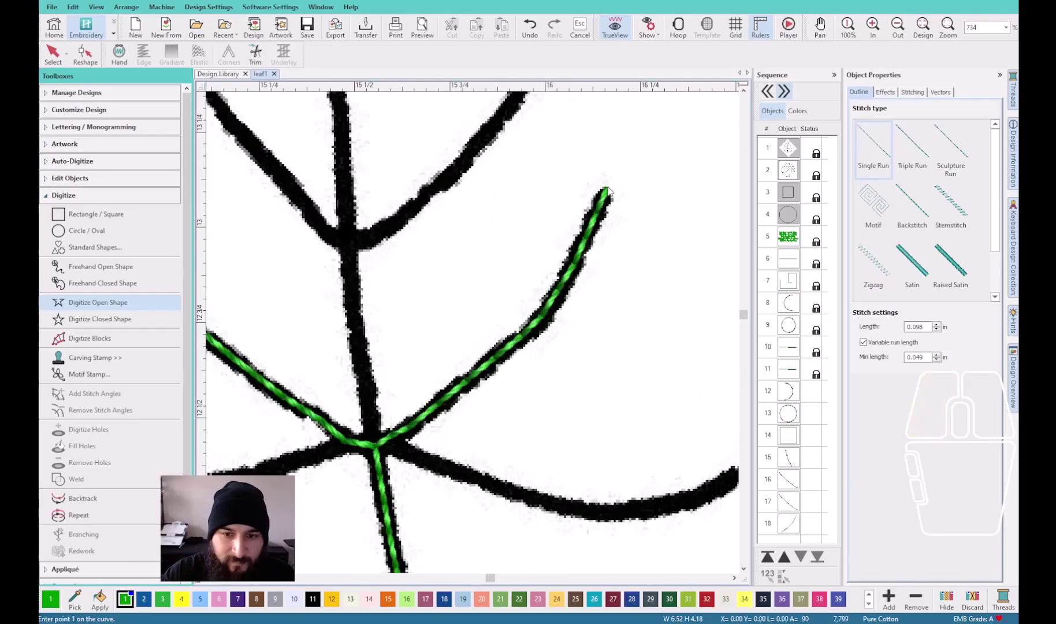
Backtrack the lowest right vein's run stitching so it returns to the leaf base
key("Escape")
left_click(552, 305)
scroll(472, 331, "down", 1)
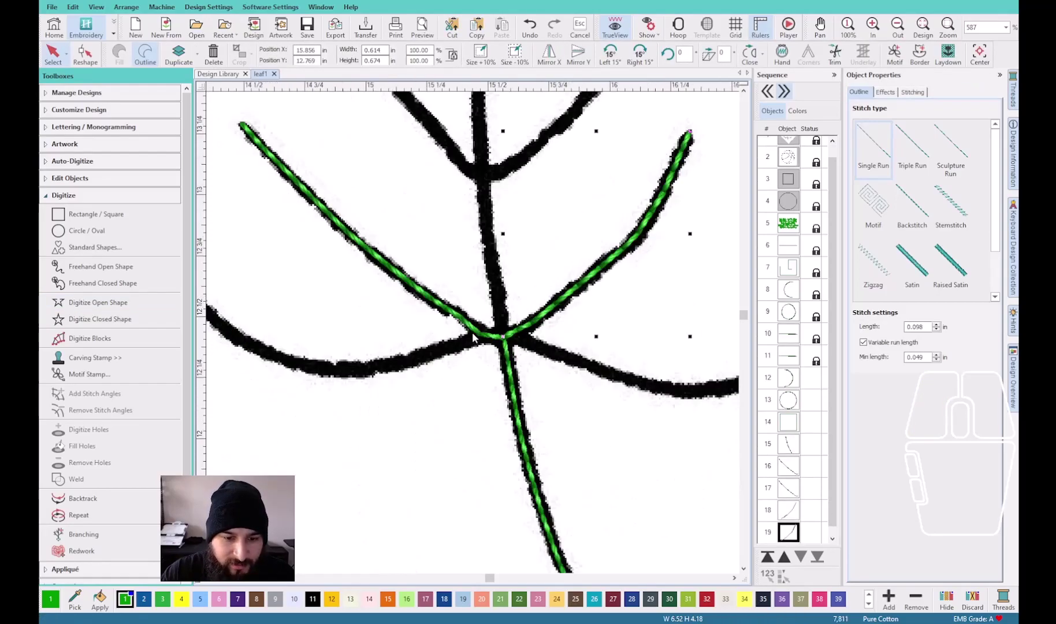
scroll(472, 332, "up", 1)
key("Escape")
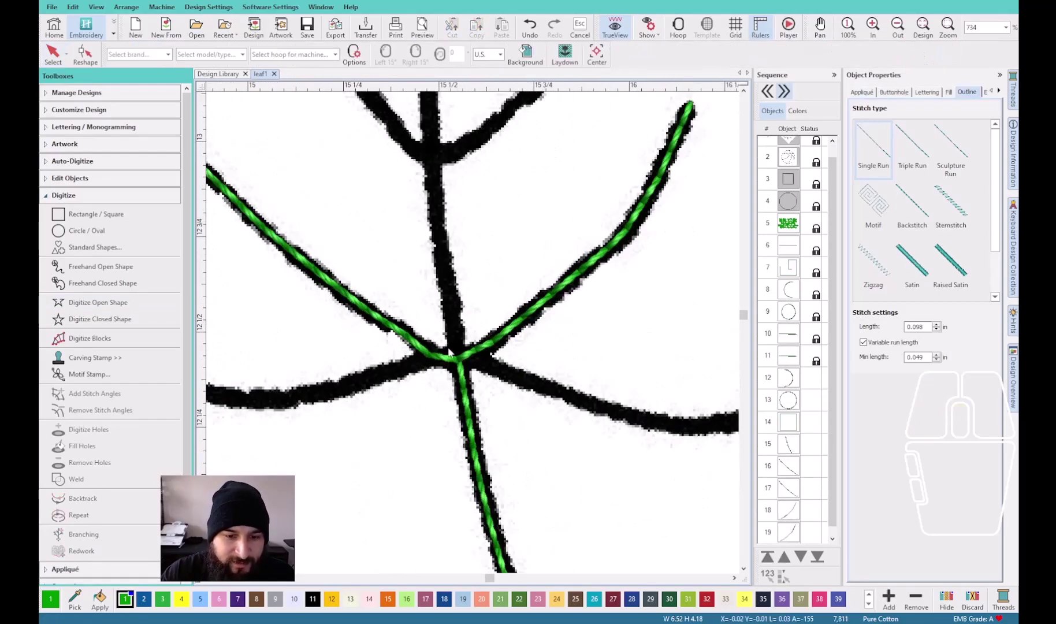
Digitize the central vein as an open single-run shape from the leaf base up to the next vein junction
left_click(102, 304)
left_click(106, 310)
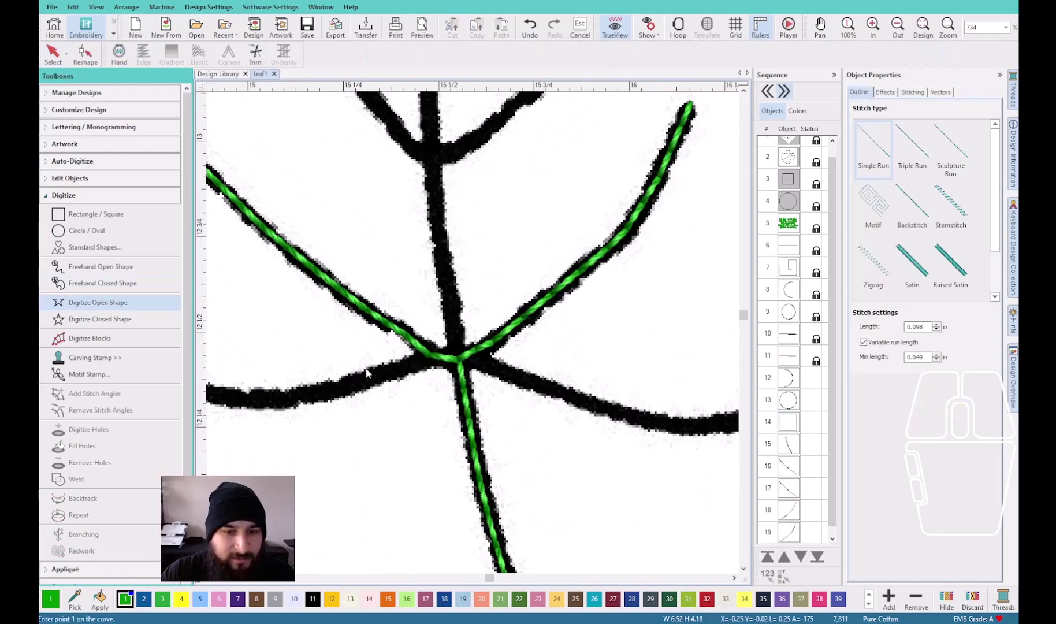
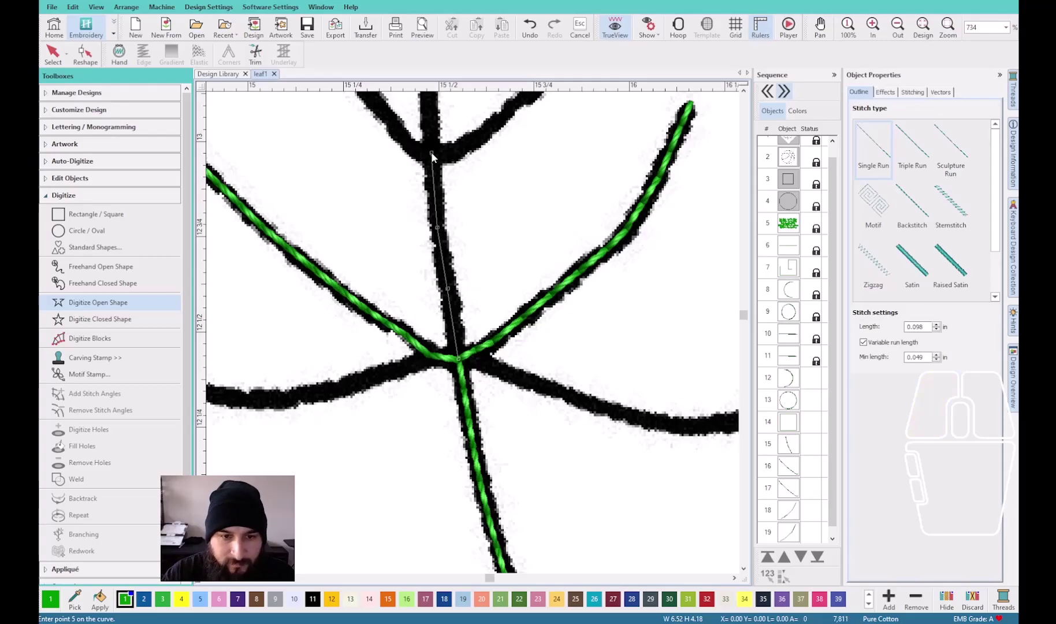
scroll(439, 243, "down", 3)
scroll(474, 335, "up", 3)
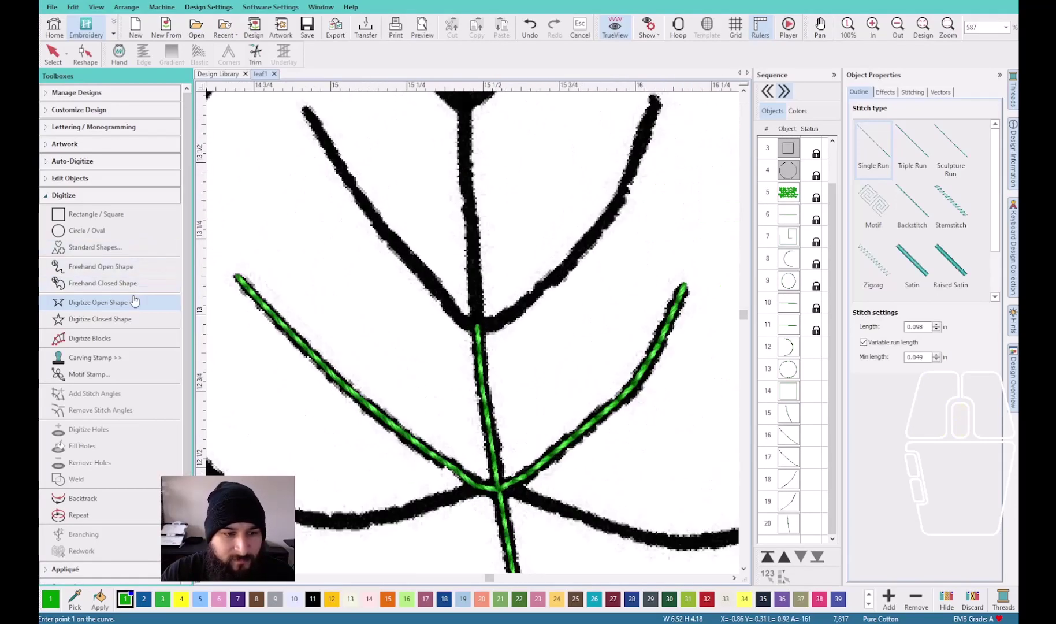
Digitize the second-lowest right vein as an open single-run shape from its junction to the tip, and backtrack it to the central vein
left_click(478, 327)
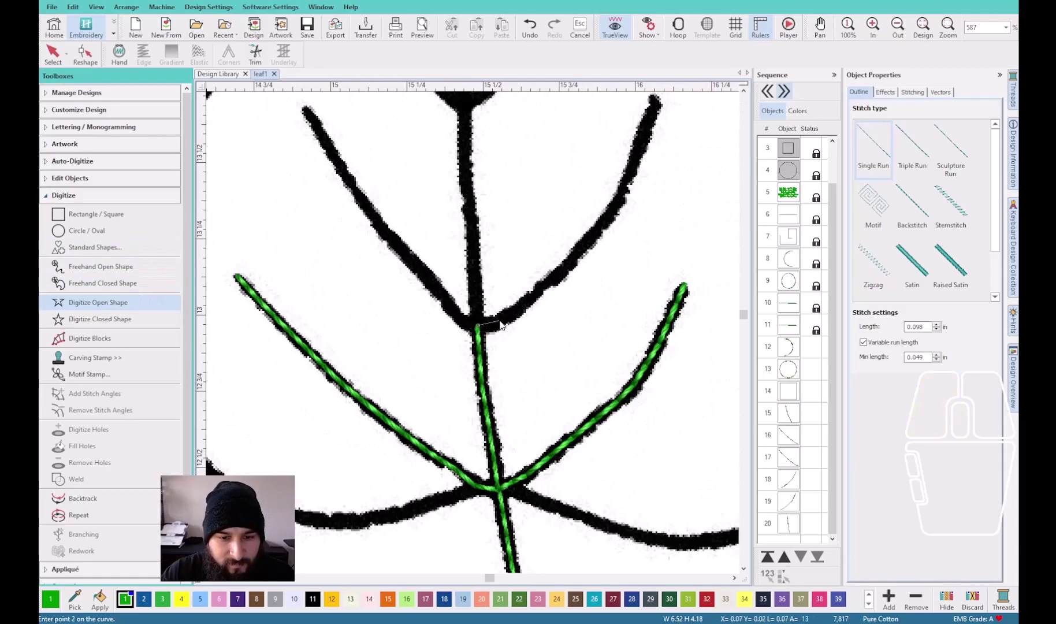
left_click(504, 323)
left_click(540, 289)
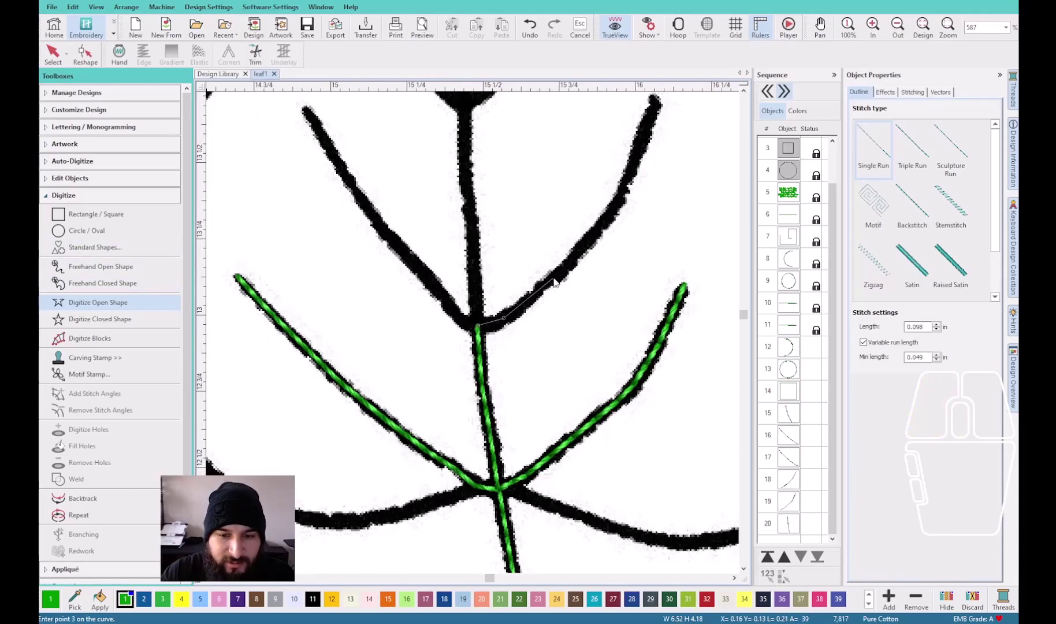
left_click(602, 225)
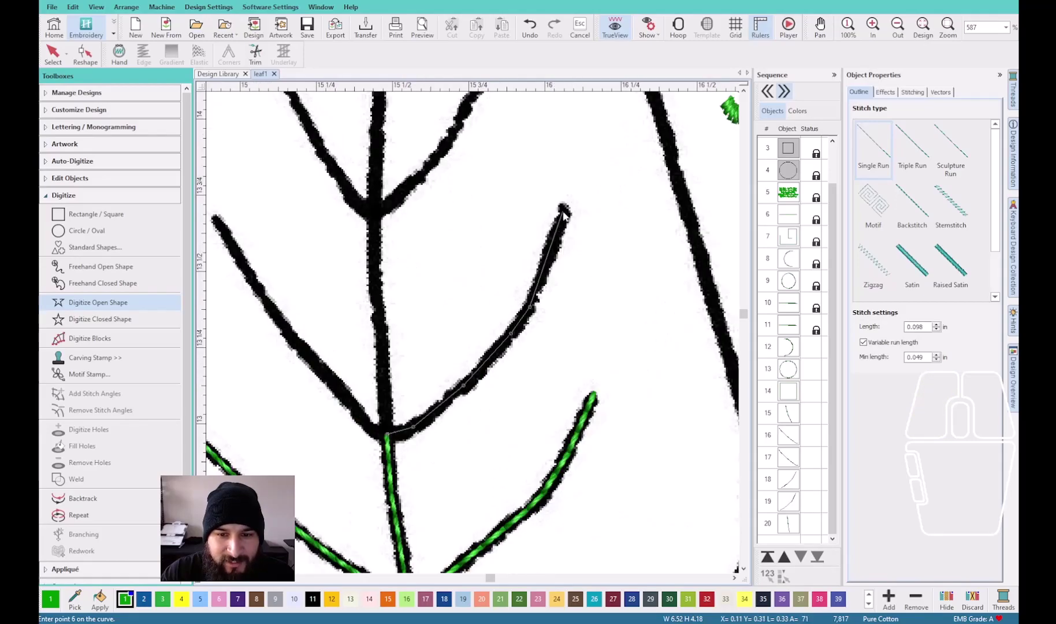
key("Return")
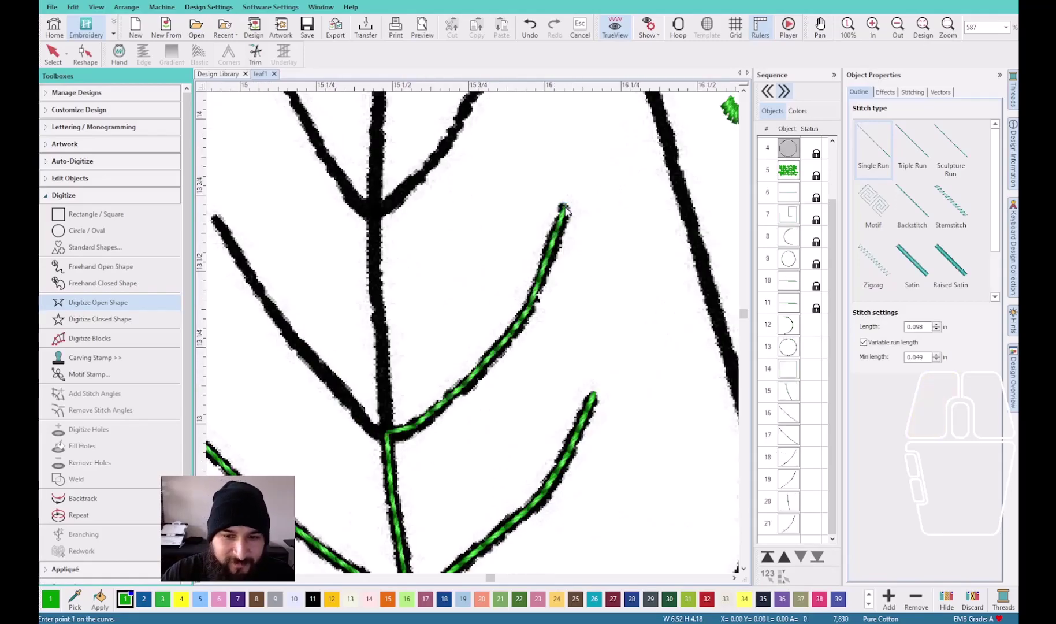
key("Escape")
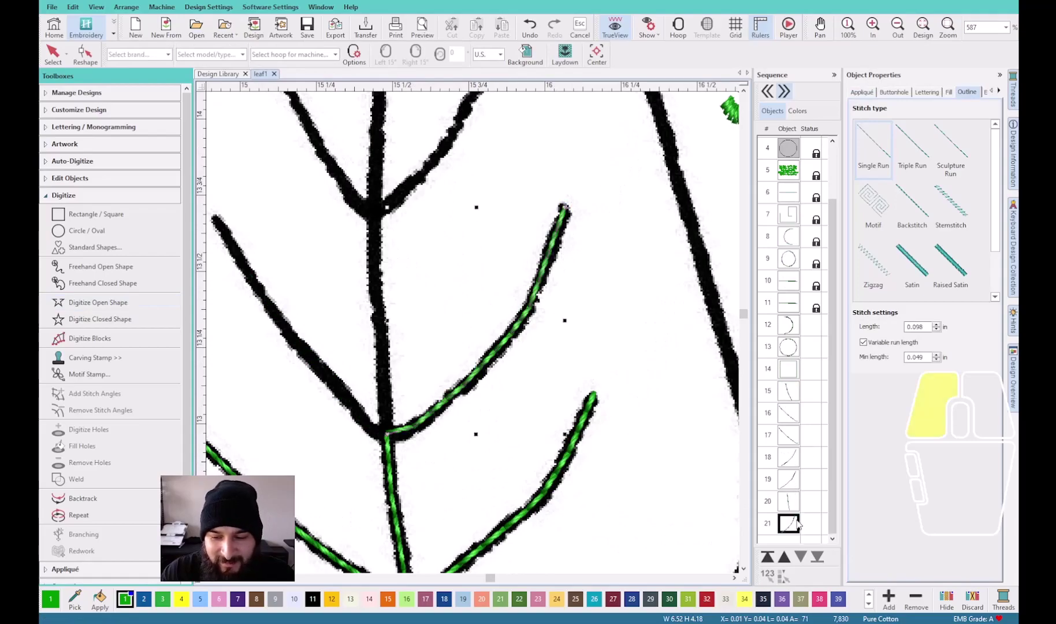
left_click(789, 523)
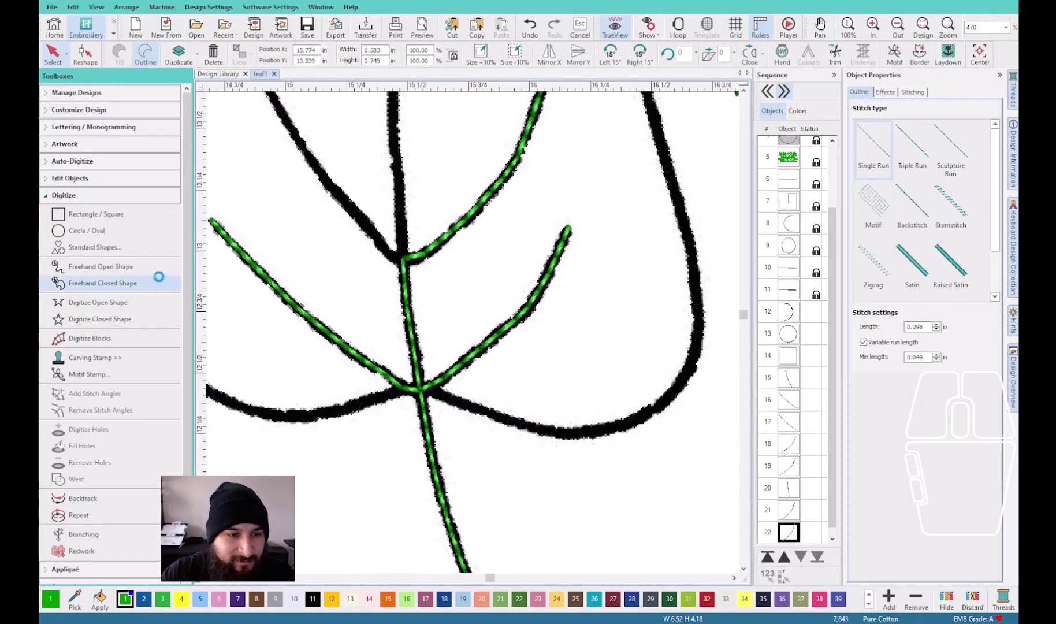
Digitize the second-lowest left vein as an open single-run shape, from the central vein junction out to its tip
left_click(98, 302)
scroll(472, 317, "up", 5)
left_click(463, 279)
left_click(419, 261)
left_click(348, 169)
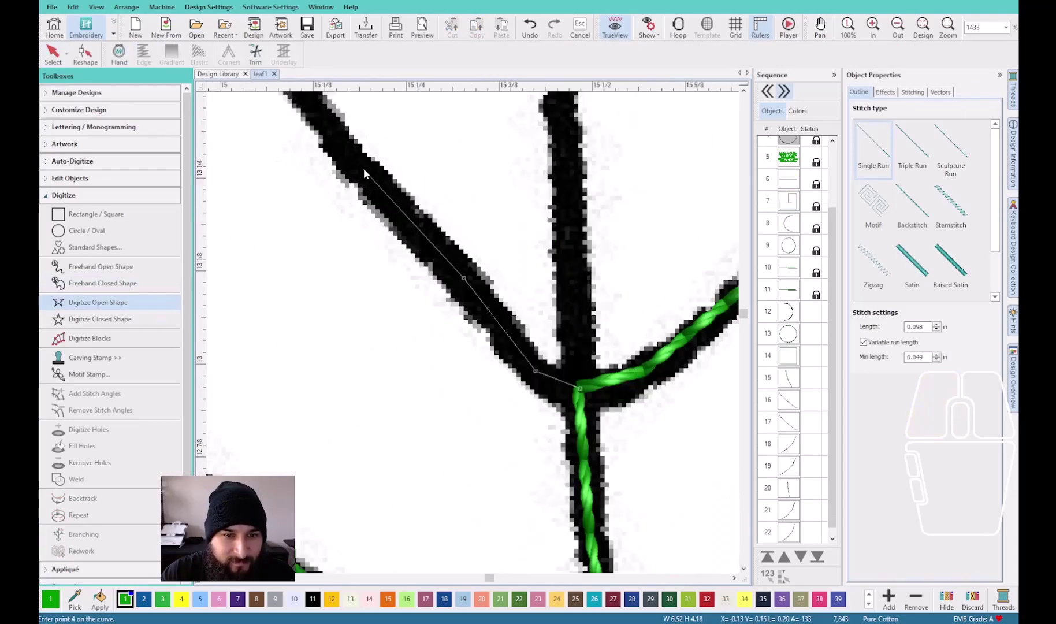
left_click(363, 168)
left_click(363, 171)
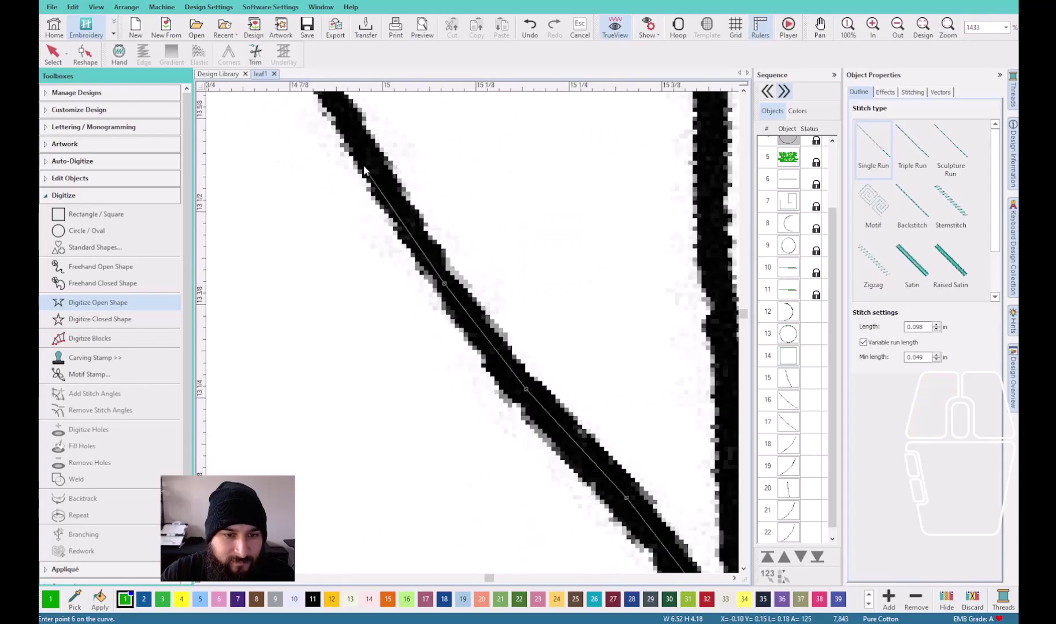
left_click(362, 142)
left_click(389, 200)
key("Return")
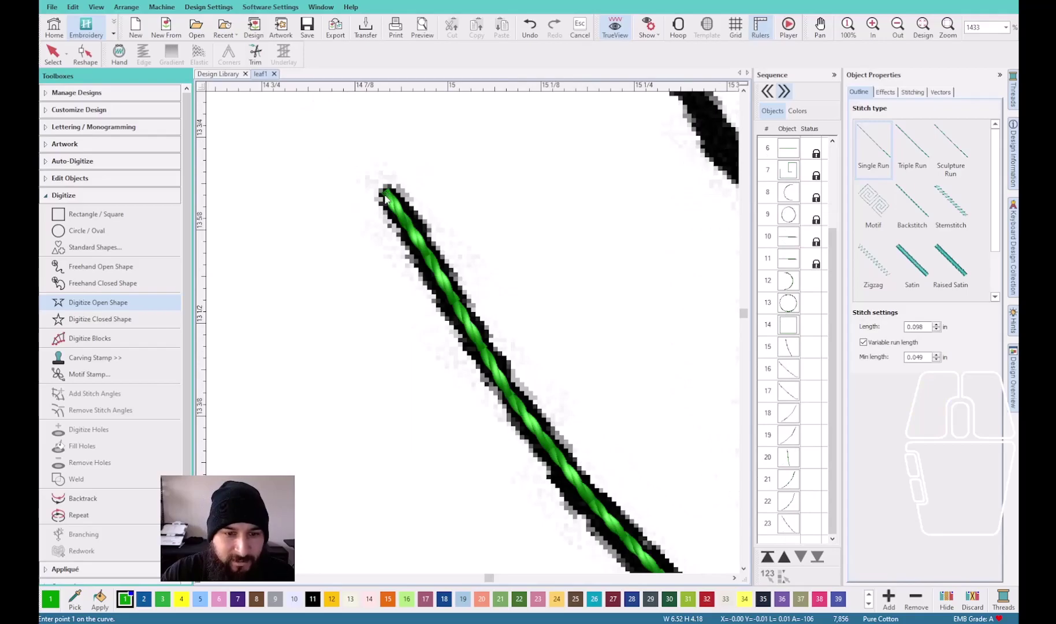
Backtrack the second-lowest left vein's run stitching so it returns to the central vein
key("Escape")
scroll(507, 367, "down", 4)
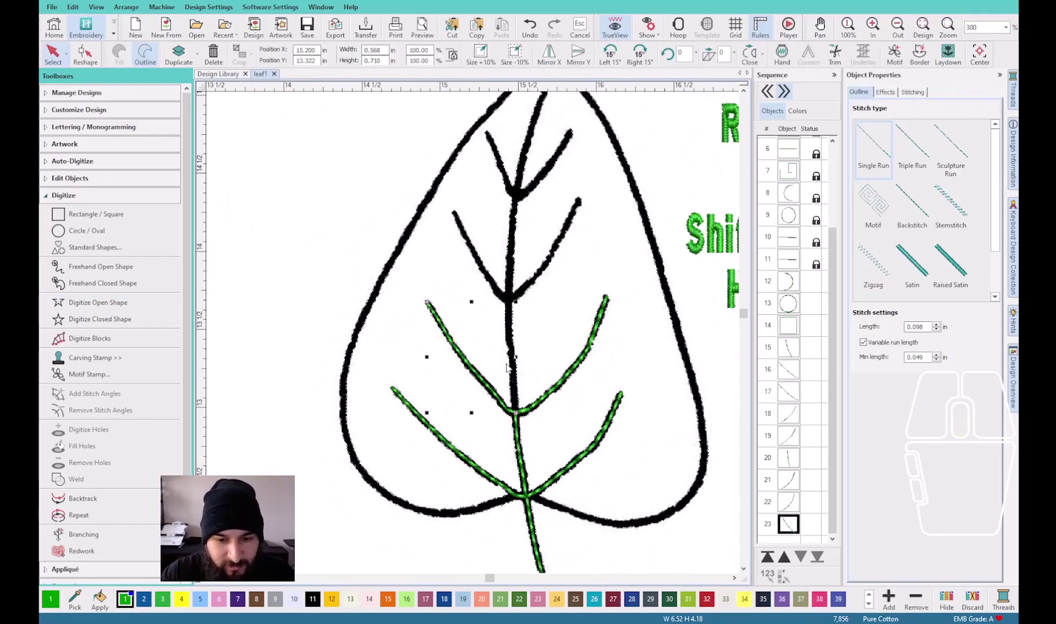
key("Escape")
Digitize the central vein as an open single-run shape from the second vein junction up to the third
scroll(672, 522, "up", 1)
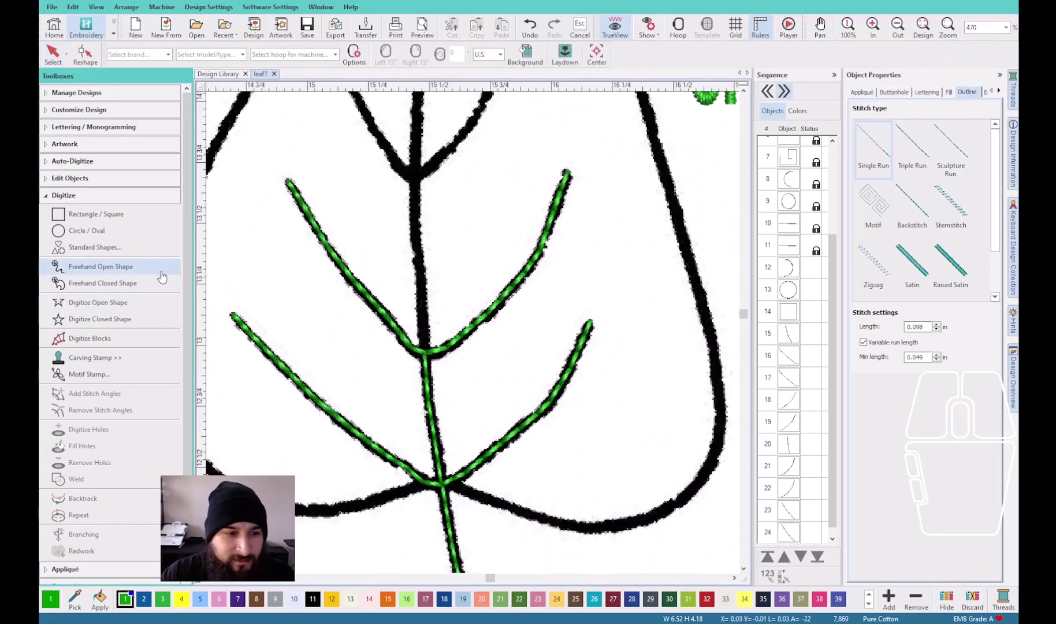
left_click(149, 306)
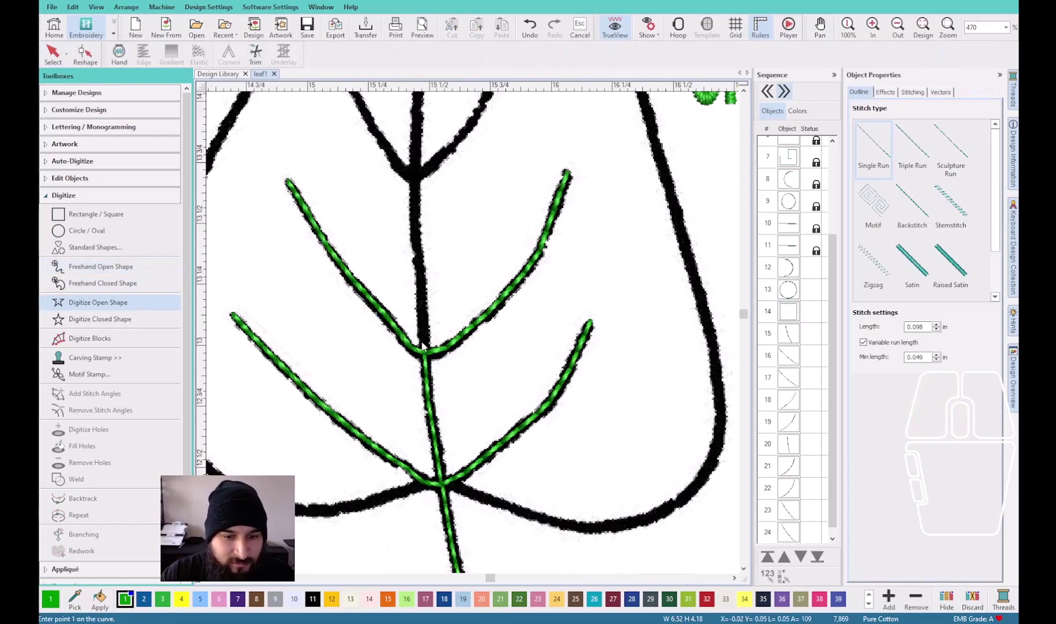
left_click(420, 286)
left_click(415, 216)
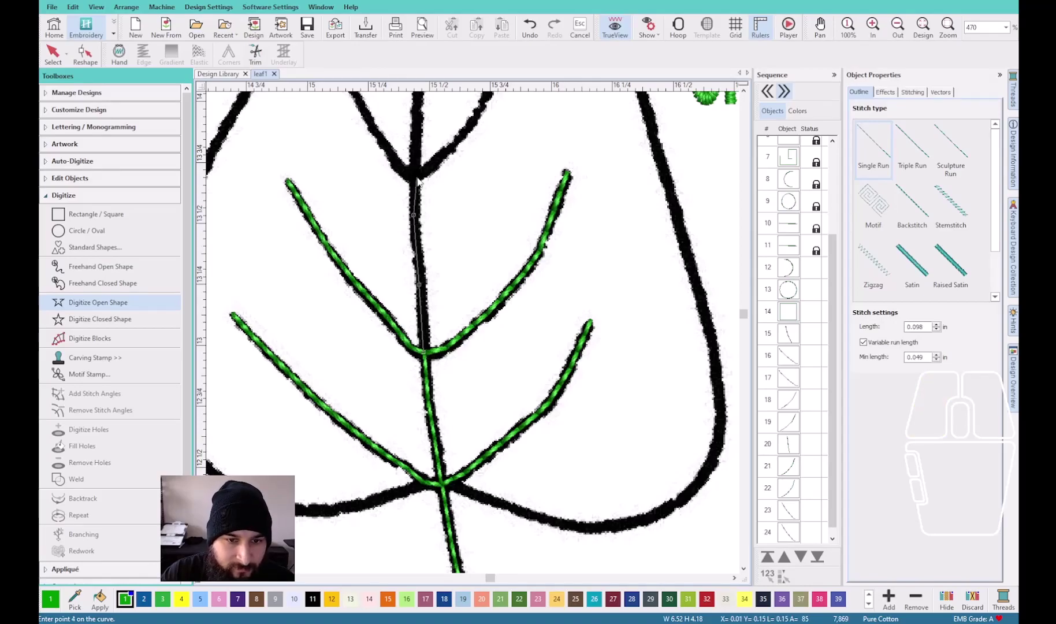
scroll(416, 176, "up", 1)
key("BackSpace")
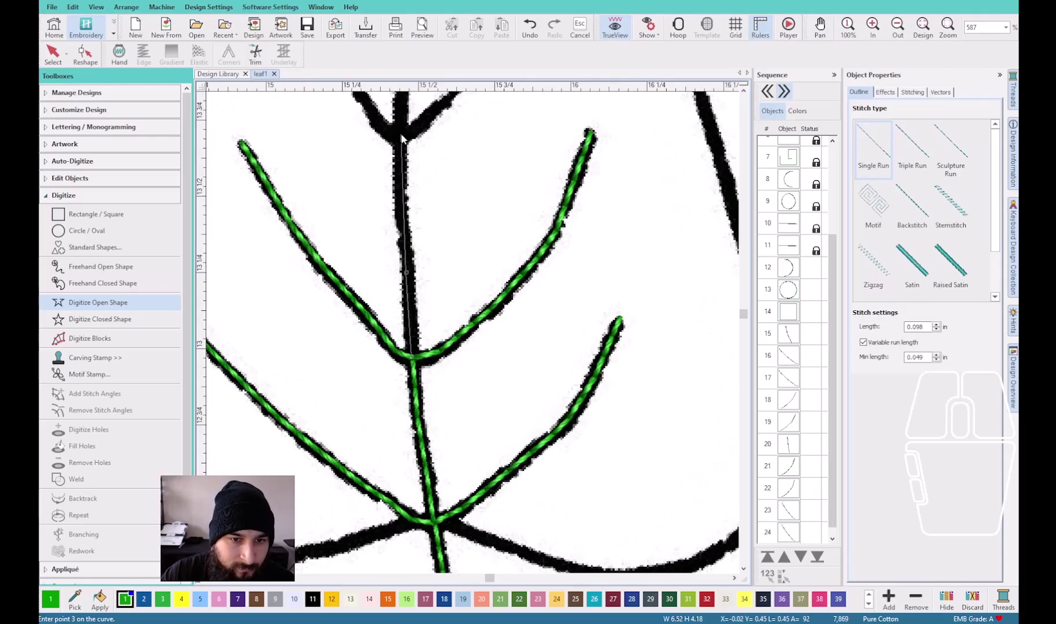
left_click(403, 138)
key("Return")
Digitize the third right vein as an open single-run shape from its junction to the tip, and backtrack it to the central vein
scroll(403, 138, "down", 2)
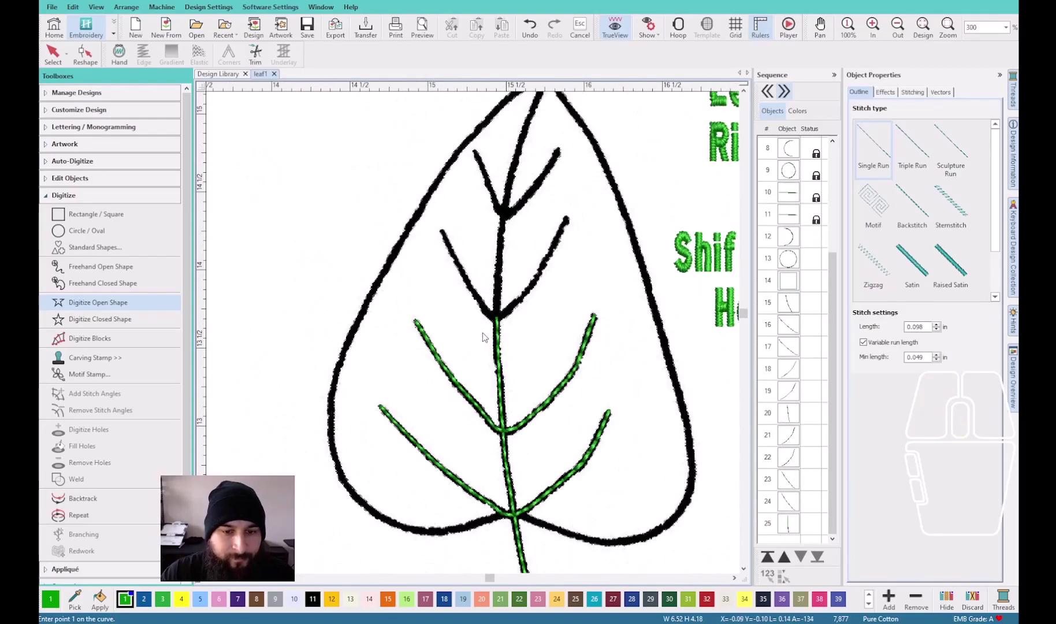
scroll(492, 317, "up", 2)
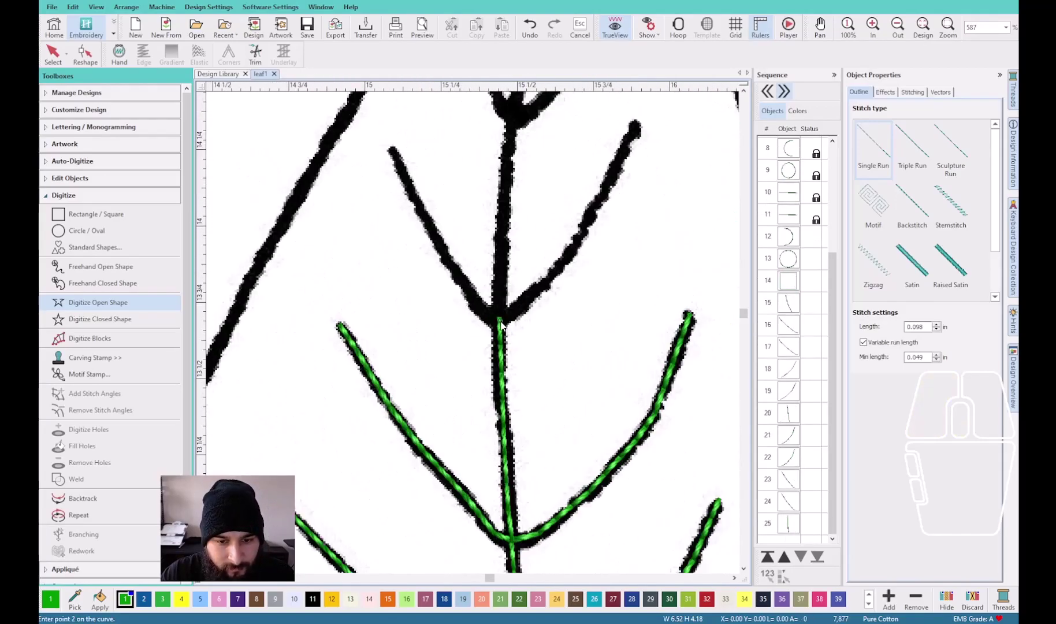
left_click(531, 294)
left_click(562, 265)
left_click(580, 234)
left_click(601, 198)
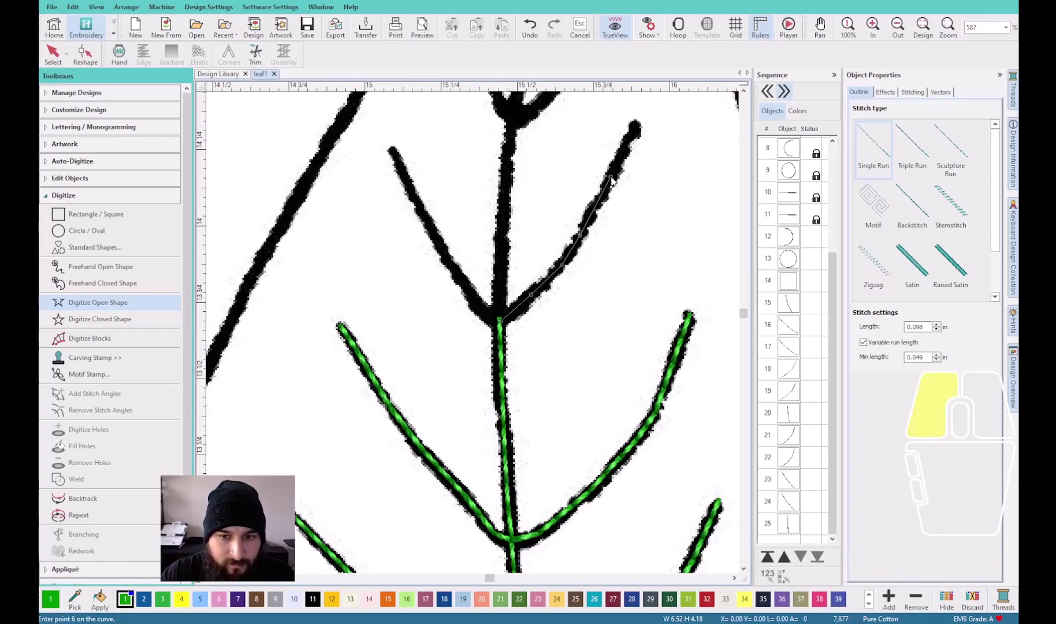
left_click(635, 131)
key("Return")
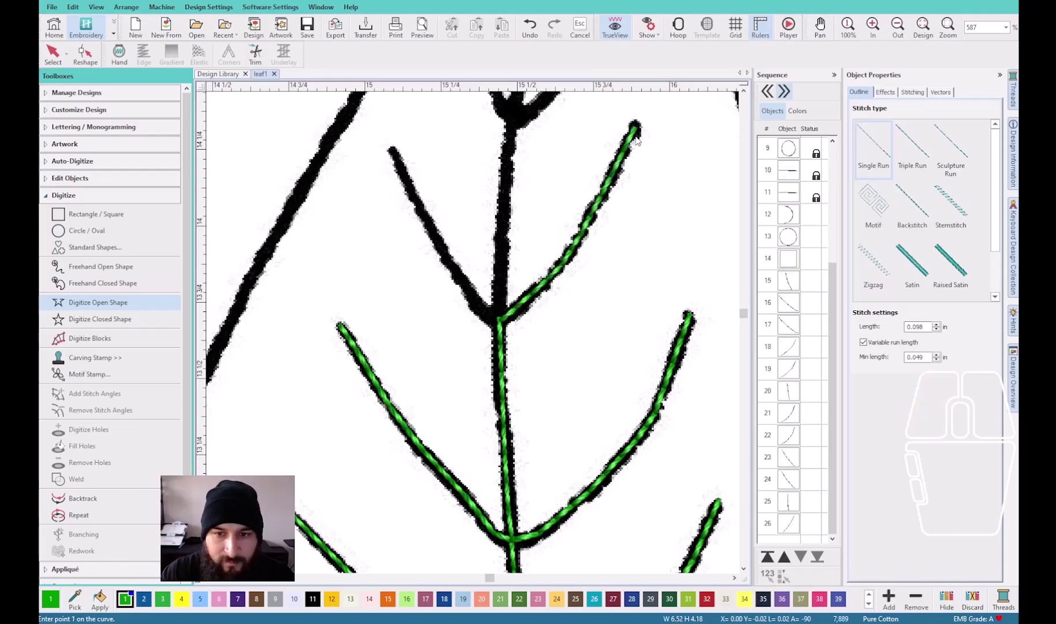
key("Escape")
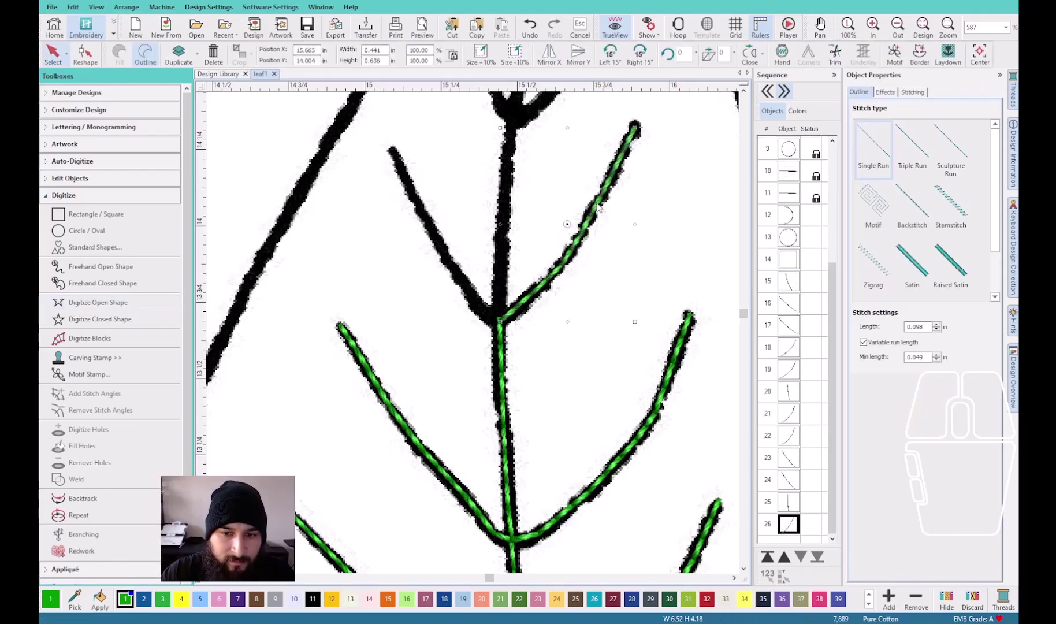
key("Escape")
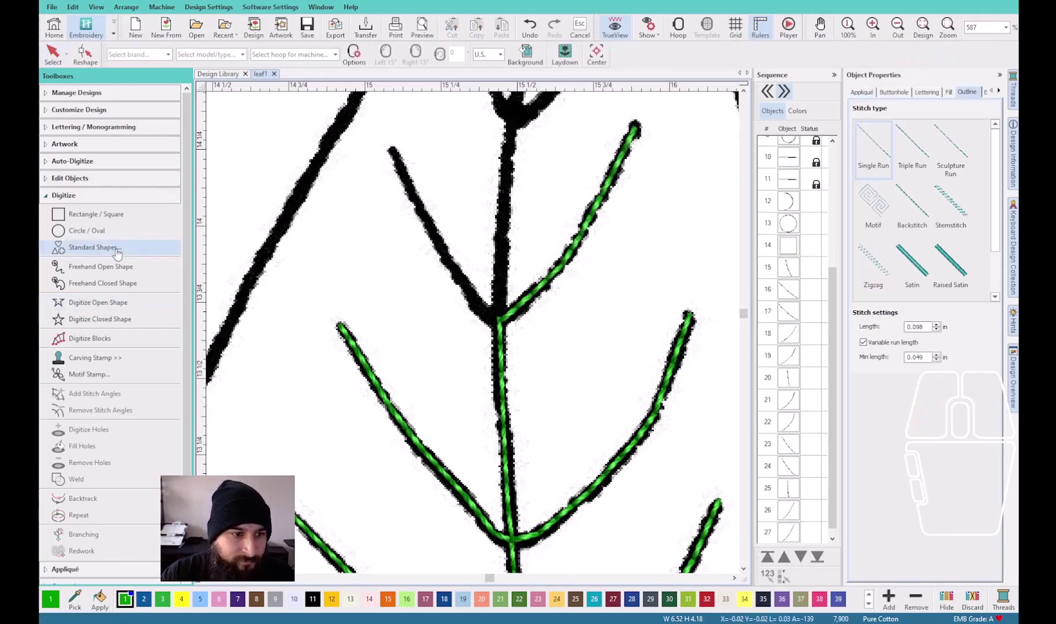
Digitize the third left vein as an open single-run shape, from the third junction out to its tip
left_click(119, 303)
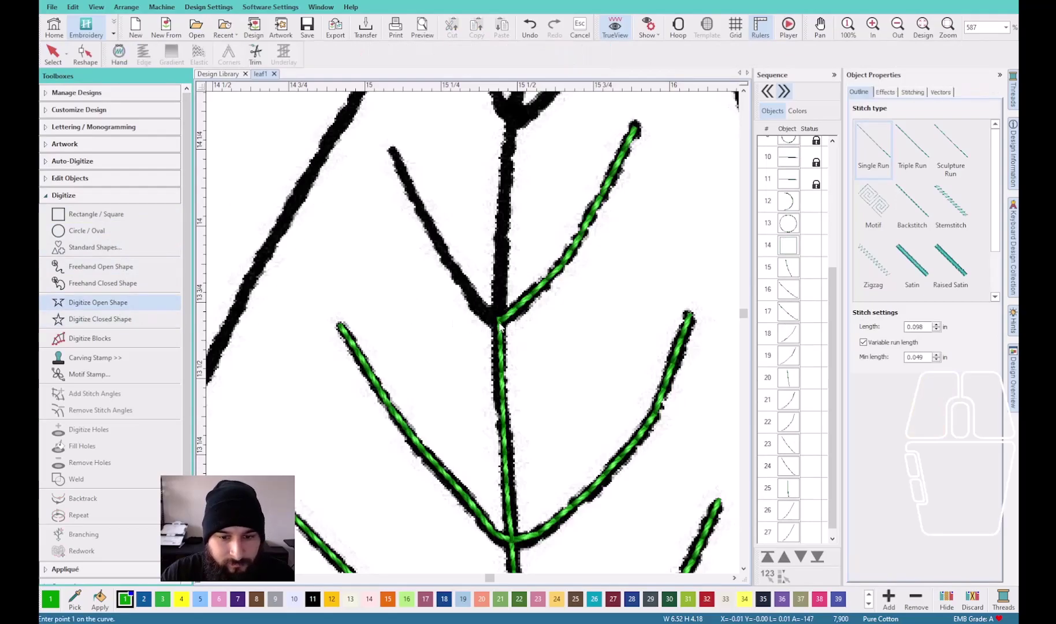
left_click(476, 298)
left_click(448, 257)
left_click(412, 189)
left_click(395, 154)
key("Return")
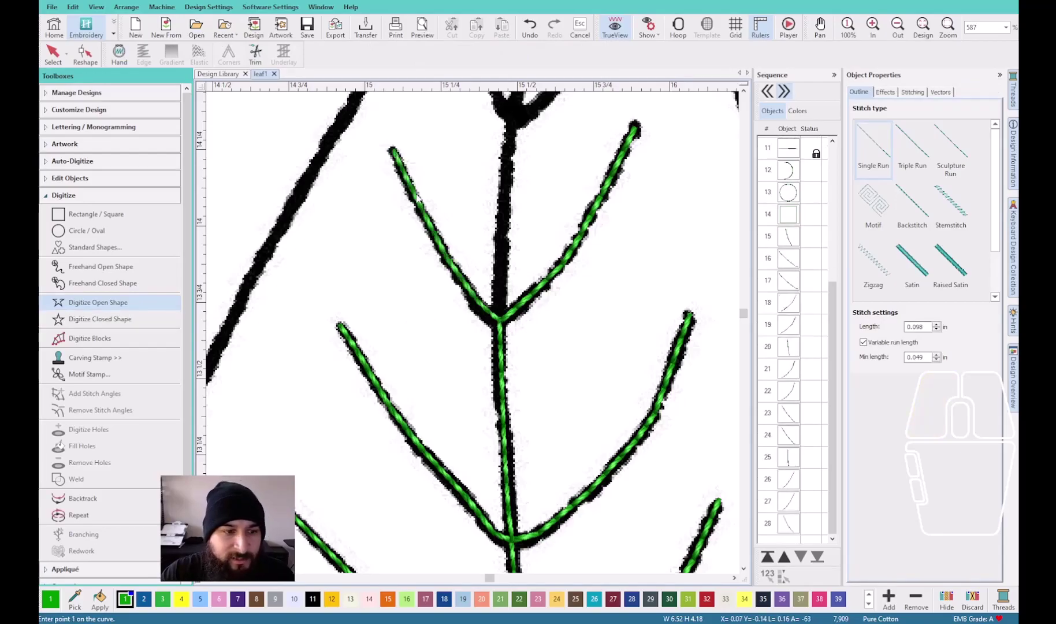
Backtrack the third left vein's run stitching from its tip to the central vein
key("Escape")
left_click(424, 213)
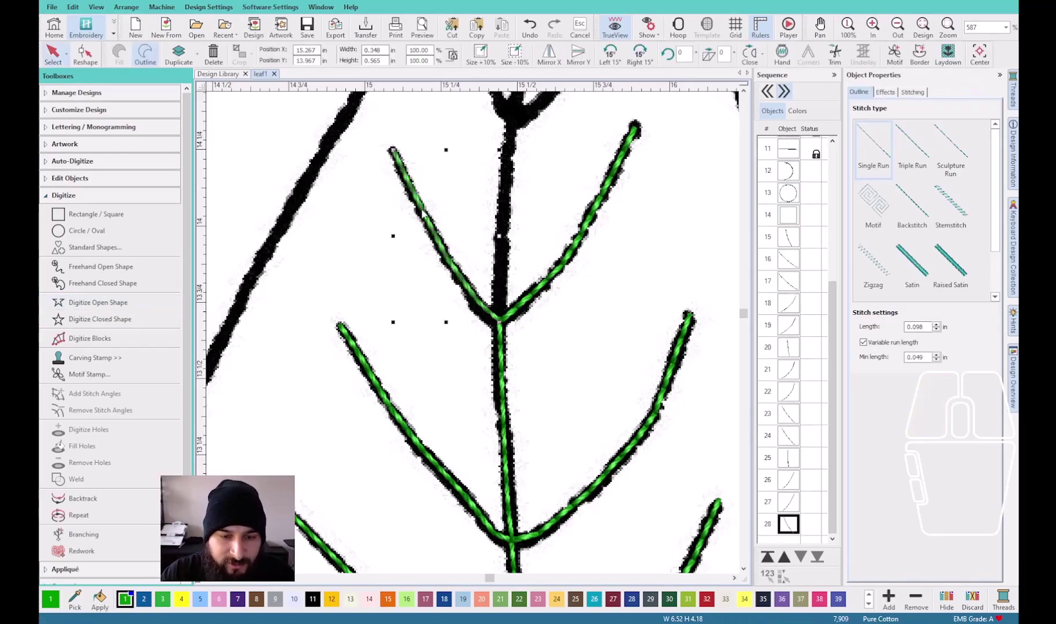
left_click(405, 254)
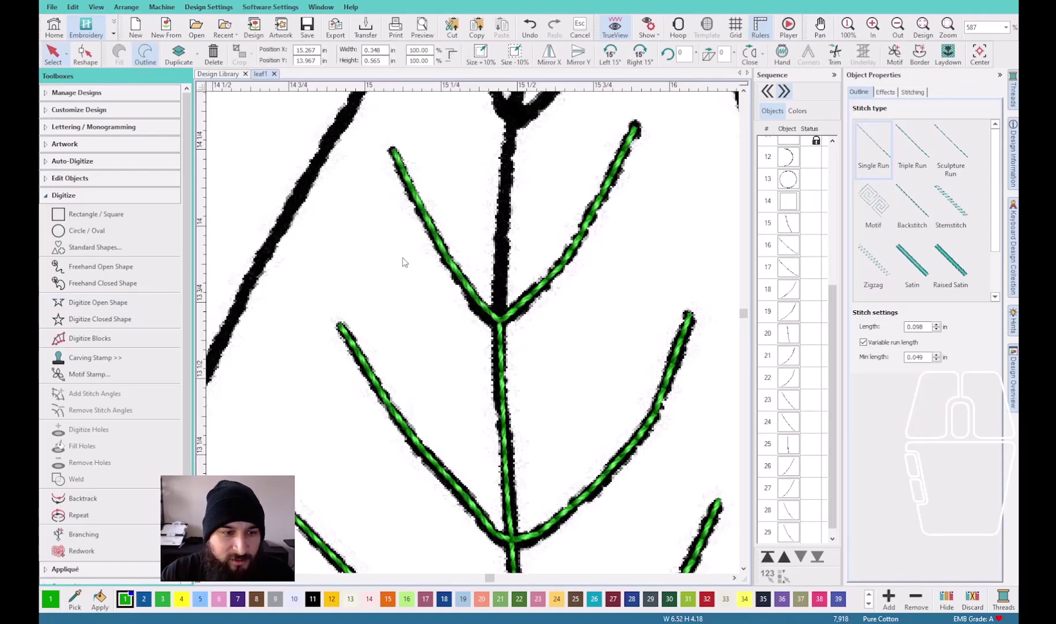
Digitize the central vein as an open single-run shape from the third junction up to the topmost vein junction
left_click(146, 302)
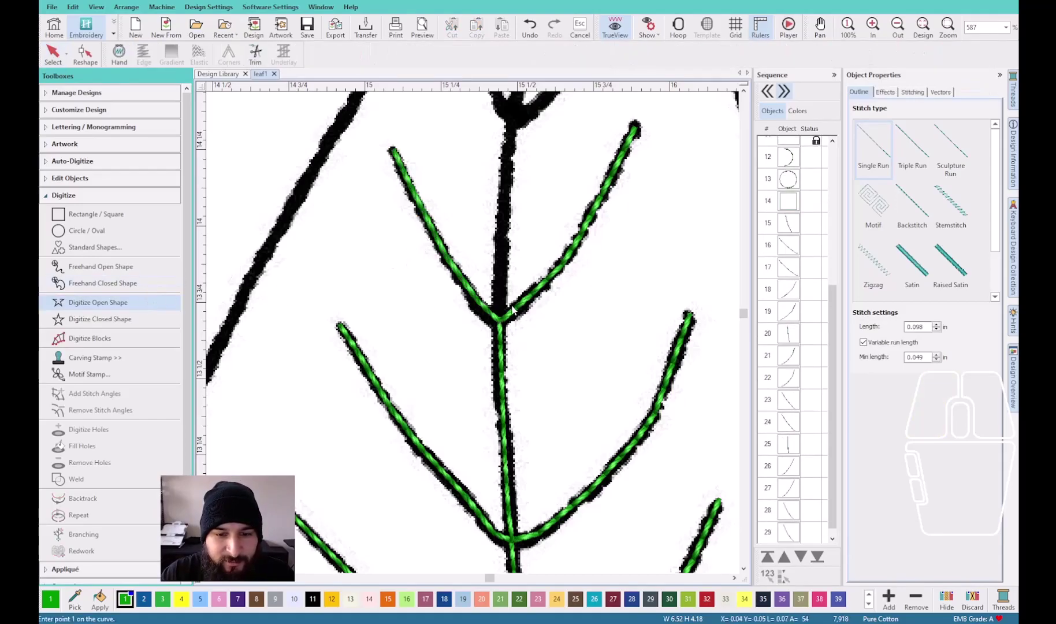
left_click(500, 256)
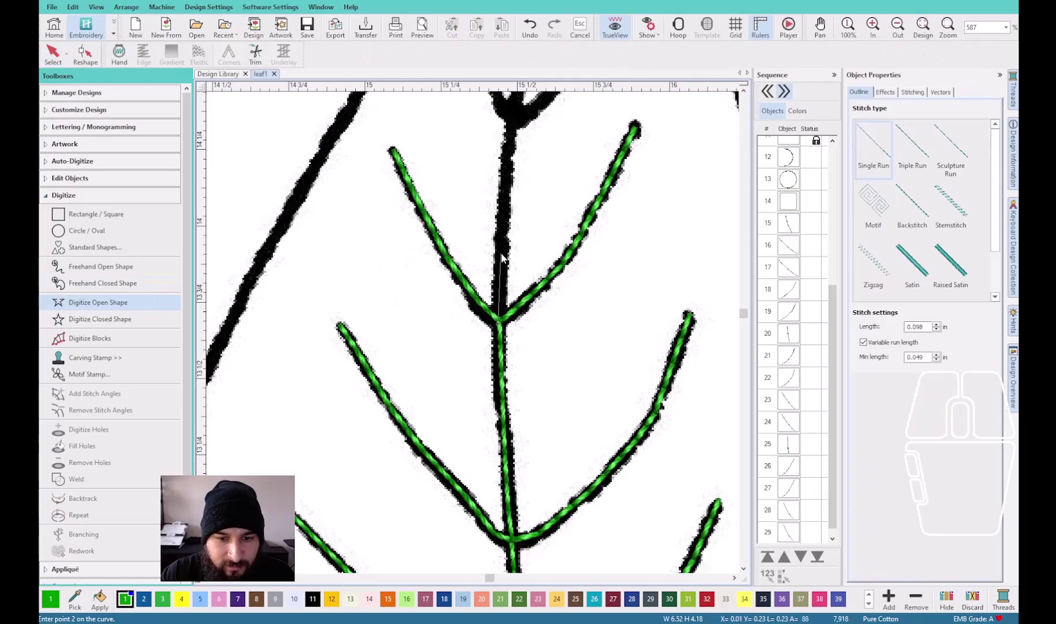
left_click(506, 170)
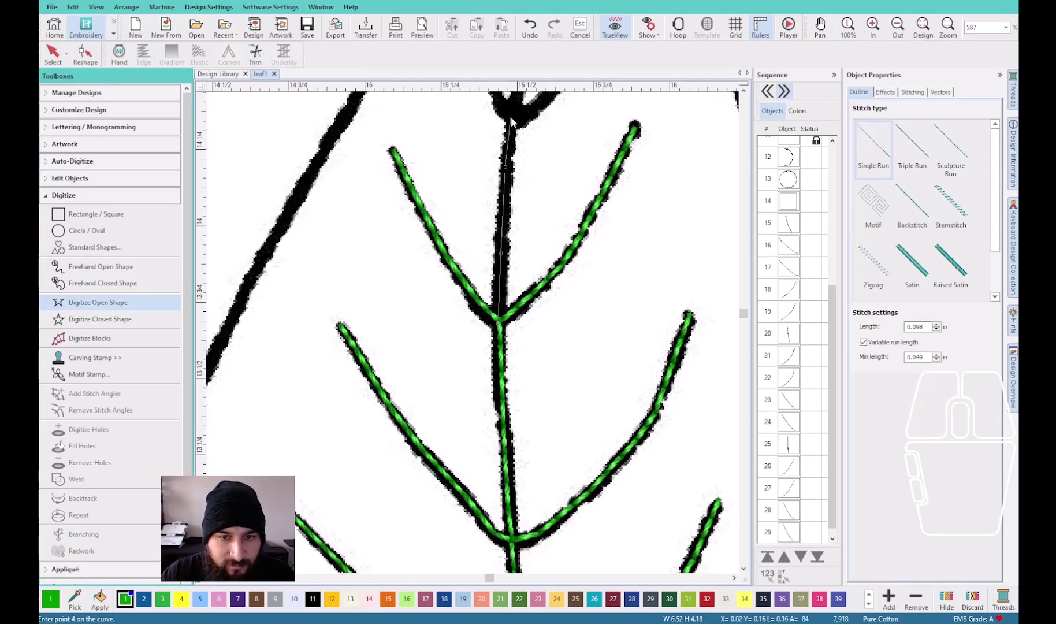
key("BackSpace")
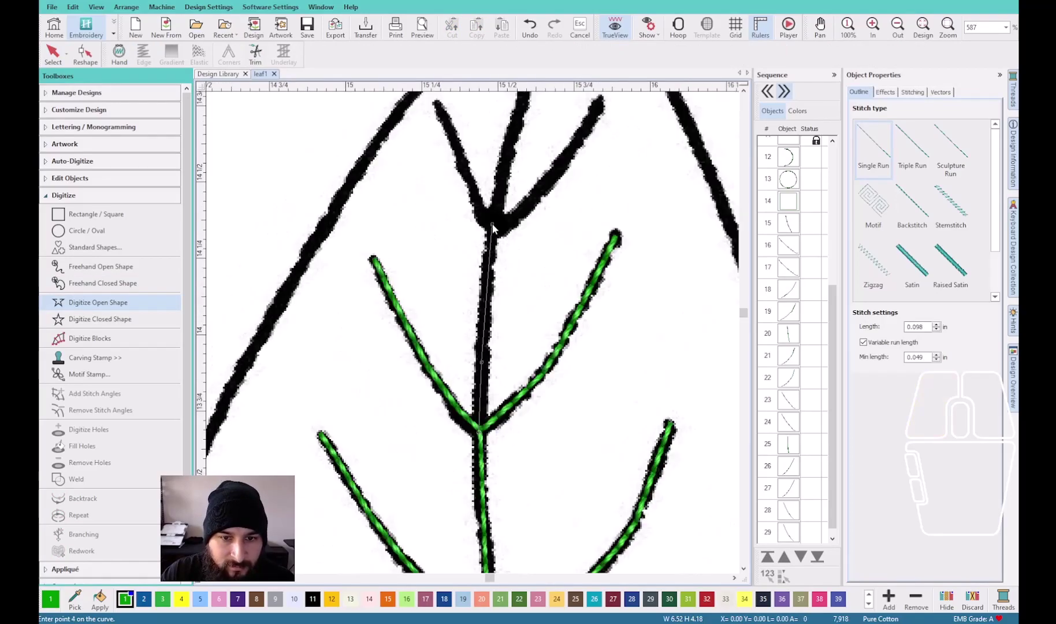
key("Return")
key("Escape")
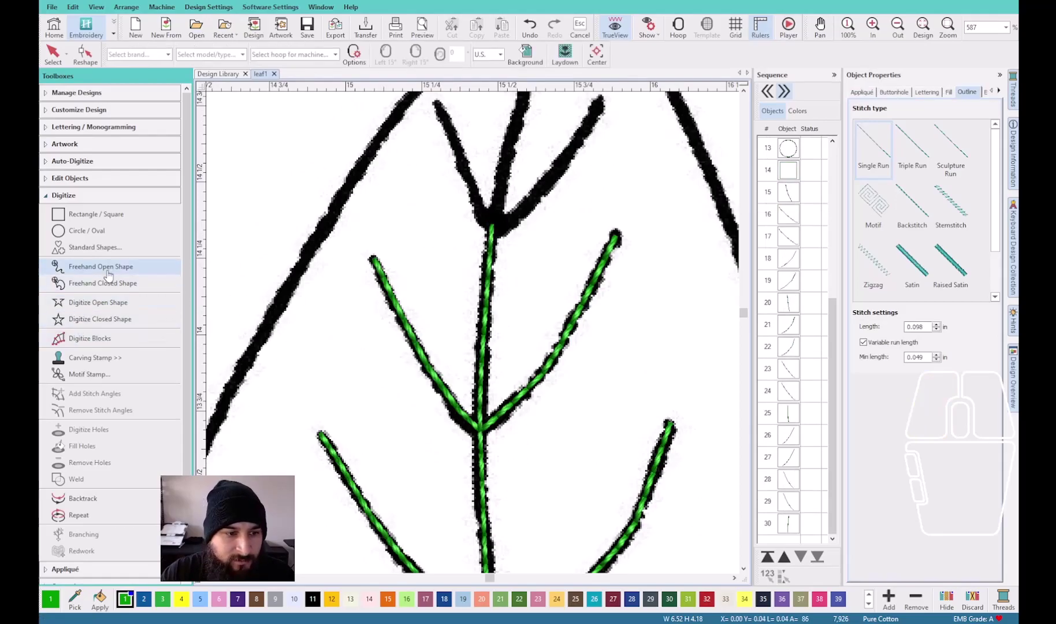
Digitize the topmost right vein as an open single-run shape from its junction to the tip, and backtrack it to the central vein
left_click(114, 304)
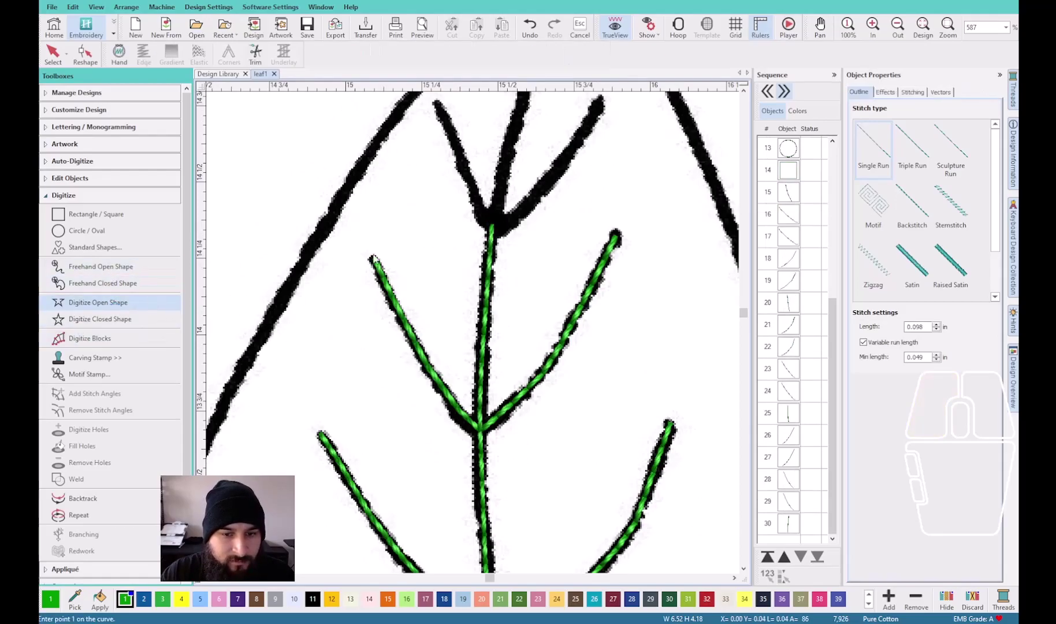
left_click(493, 225)
left_click(520, 212)
left_click(558, 167)
left_click(598, 107)
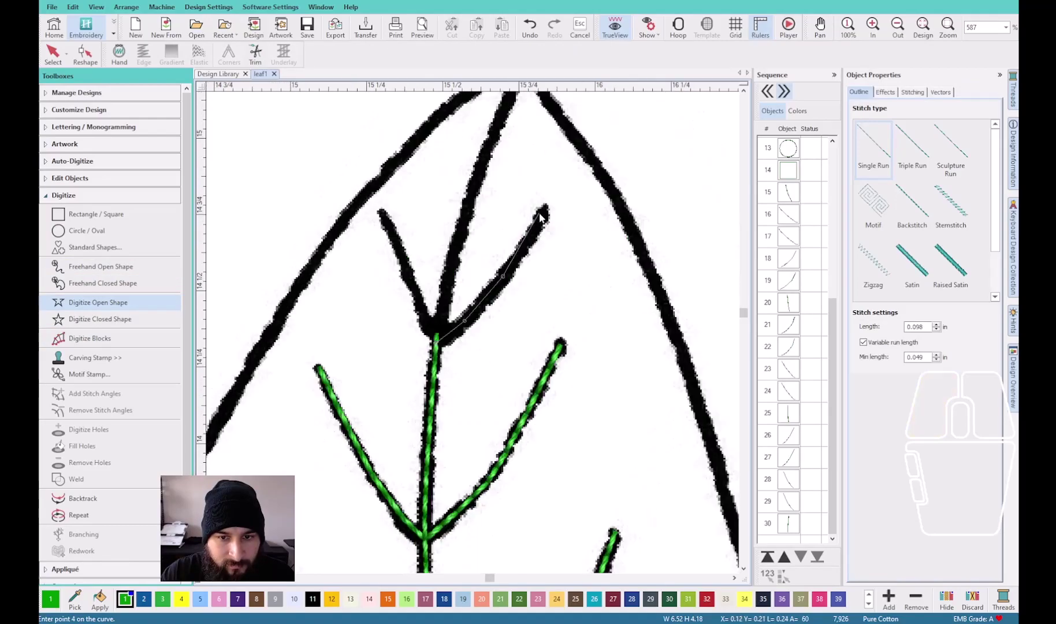
left_click(546, 212)
key("Return")
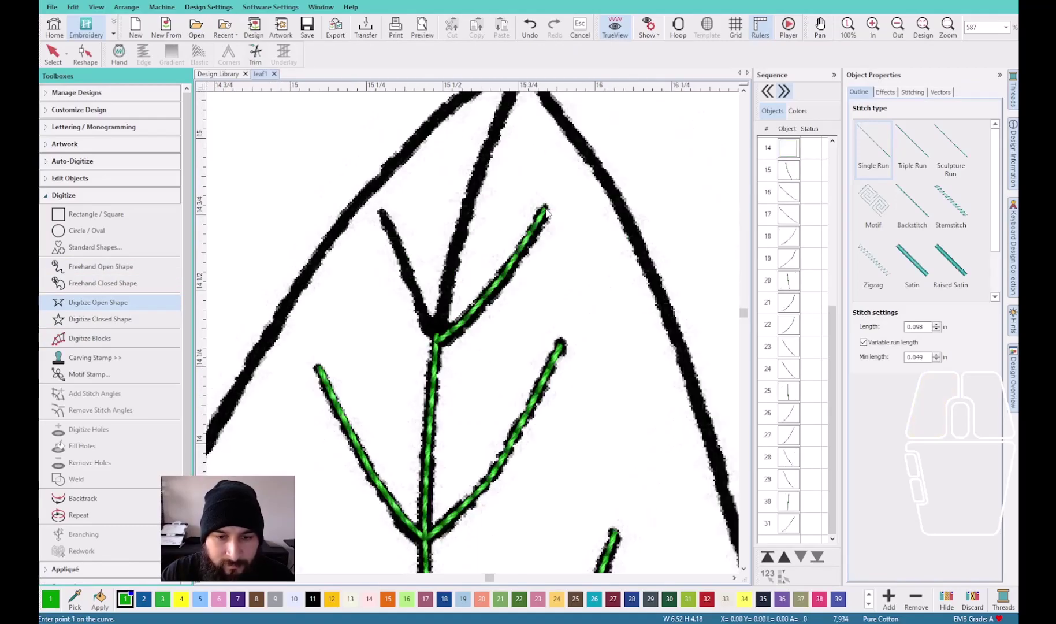
key("Escape")
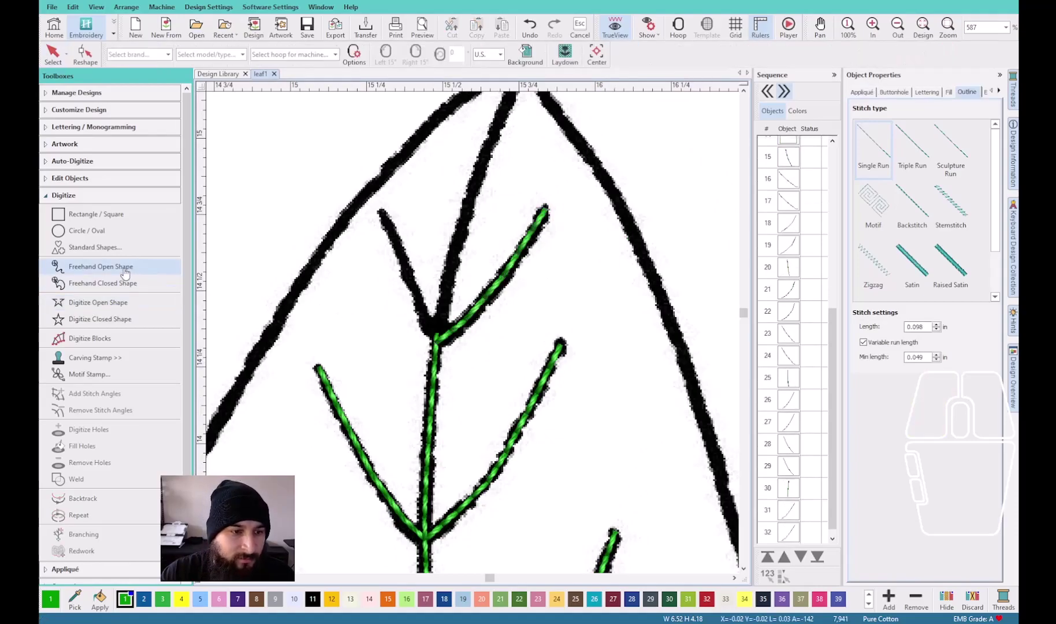
Digitize the topmost left vein as an open single-run shape, running straight from the topmost junction to its tip
left_click(96, 302)
left_click(435, 339)
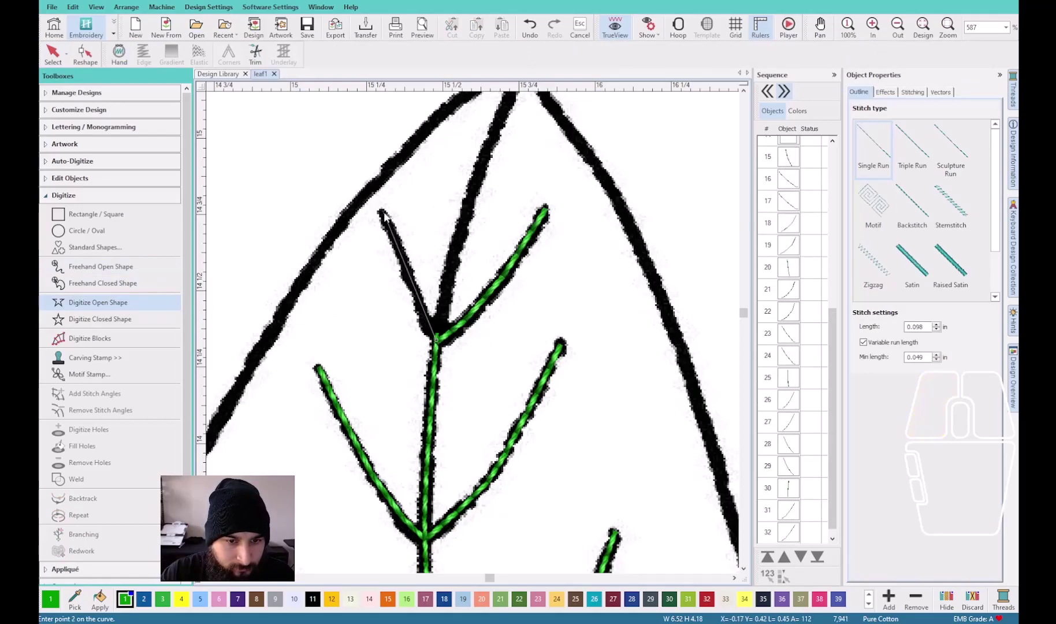
key("Return")
key("Escape")
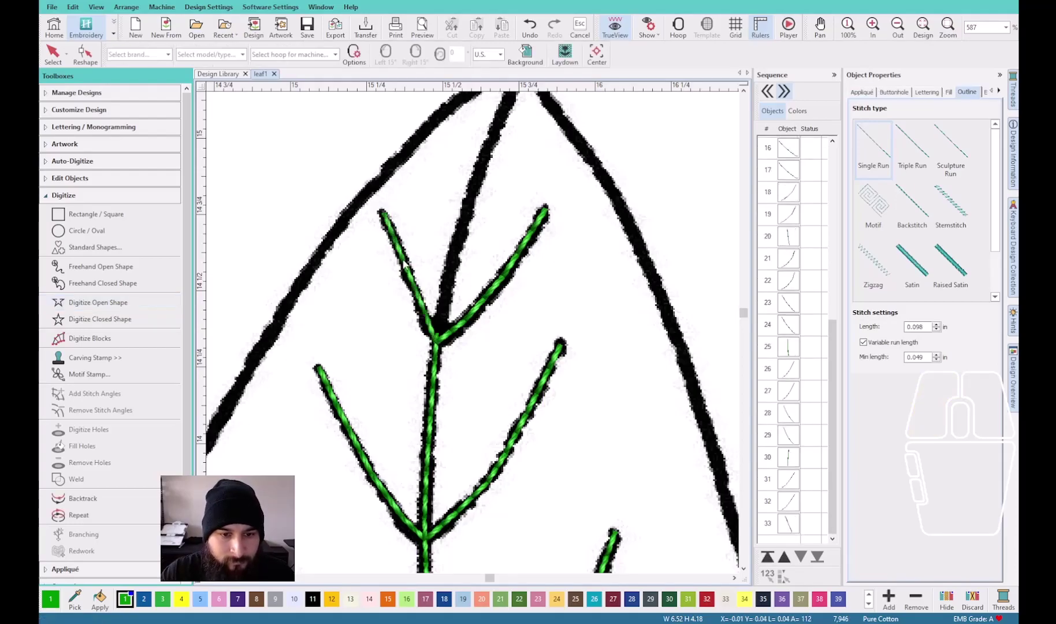
Backtrack the topmost left vein, and digitize the central vein as an open single-run shape from the topmost junction to the leaf tip
key("Escape")
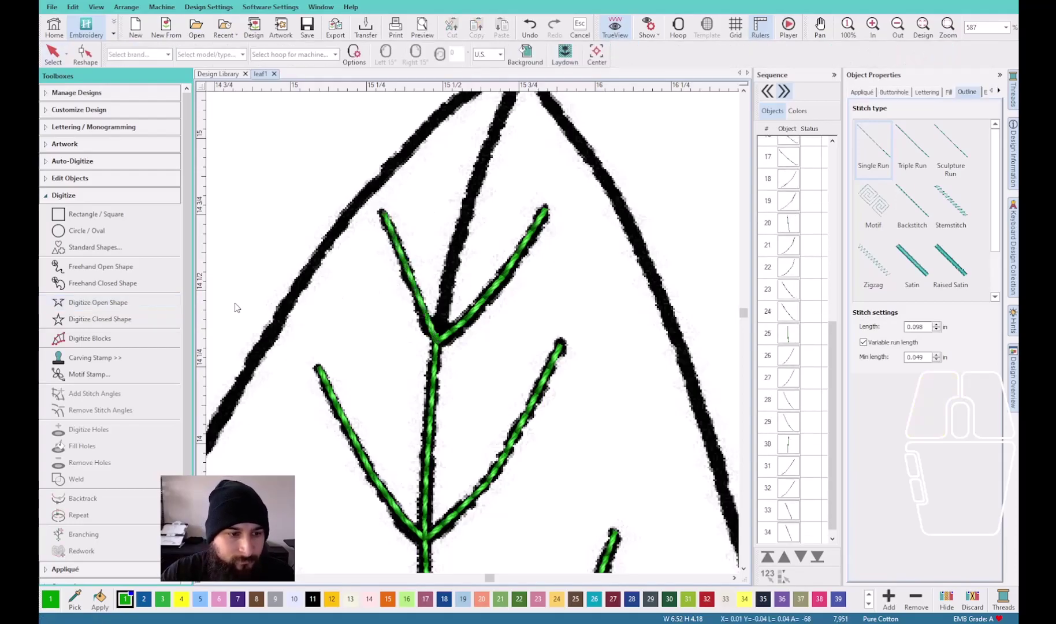
left_click(121, 307)
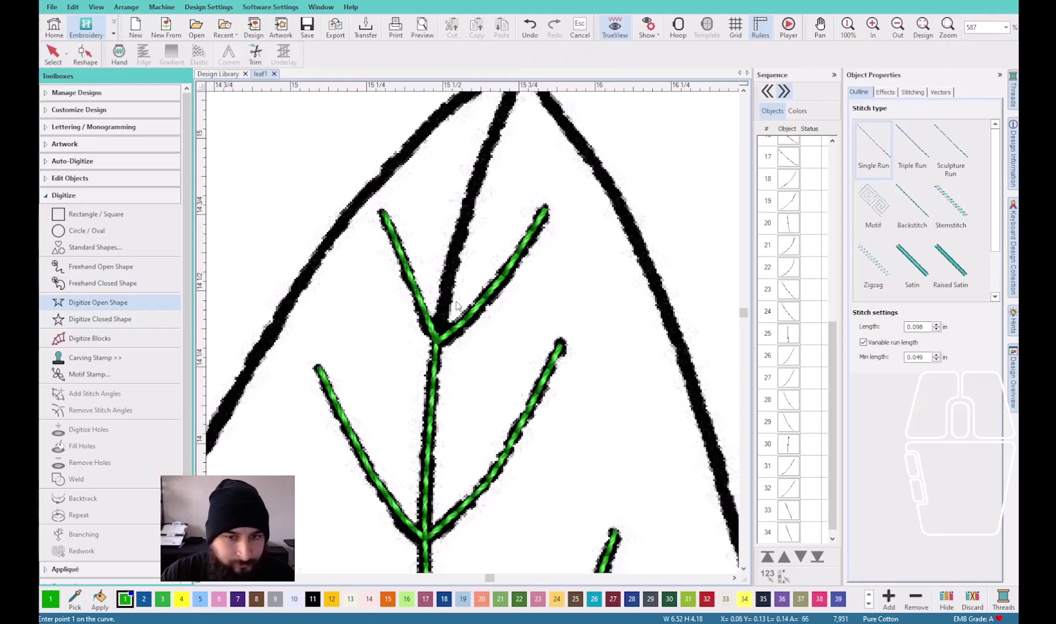
left_click(437, 346)
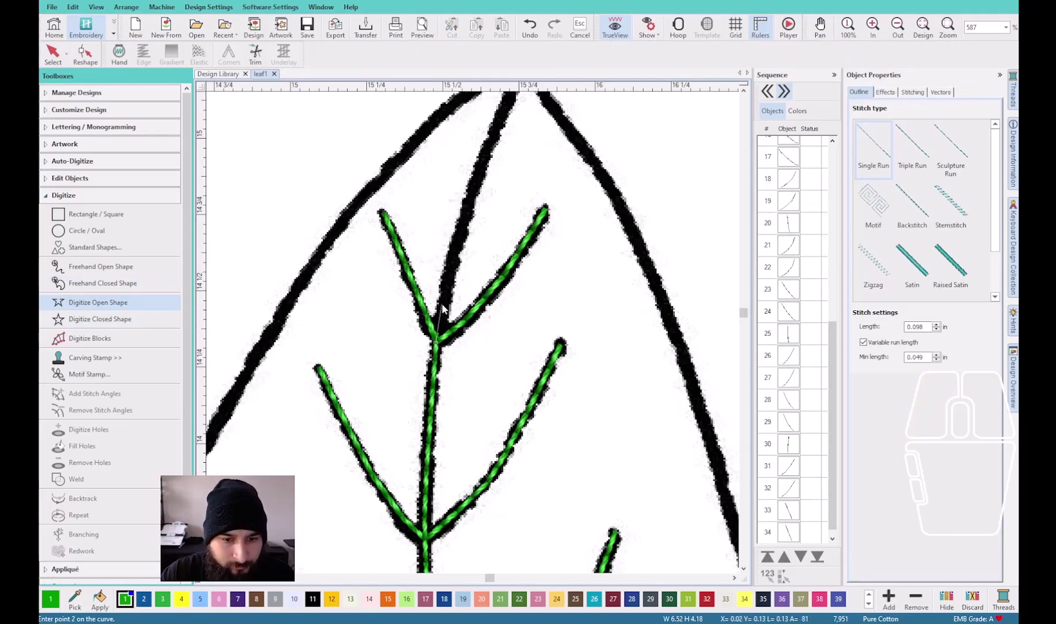
left_click(460, 227)
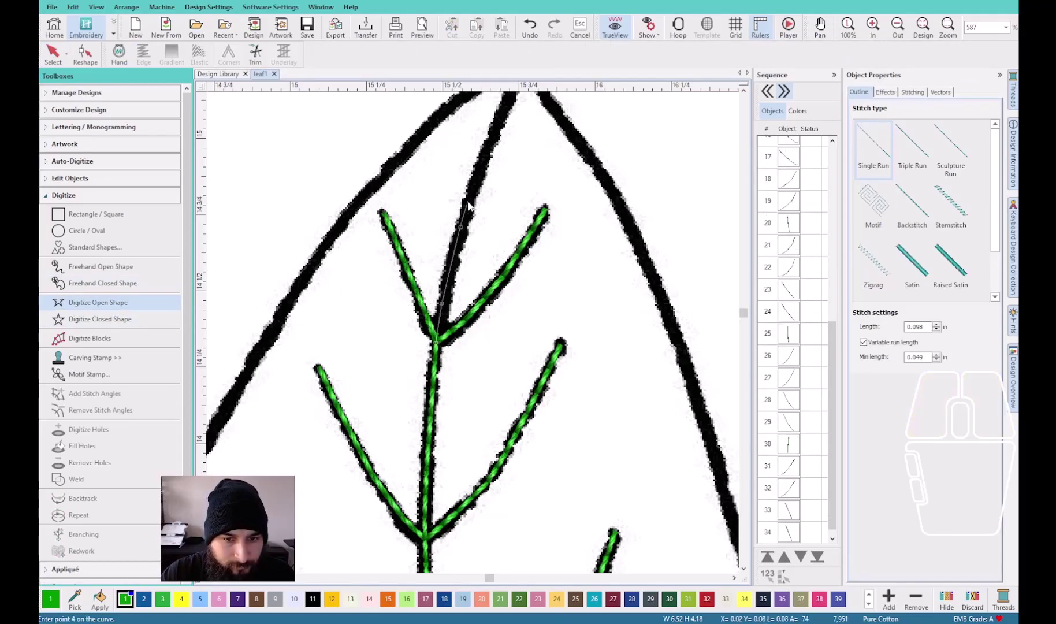
left_click(487, 156)
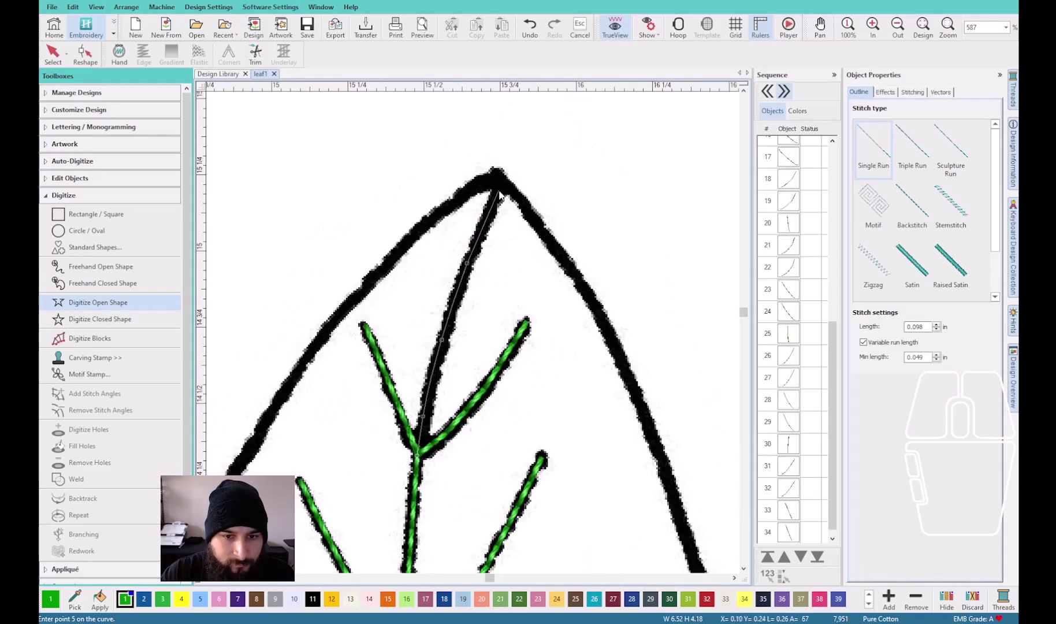
left_click(504, 188)
key("Return")
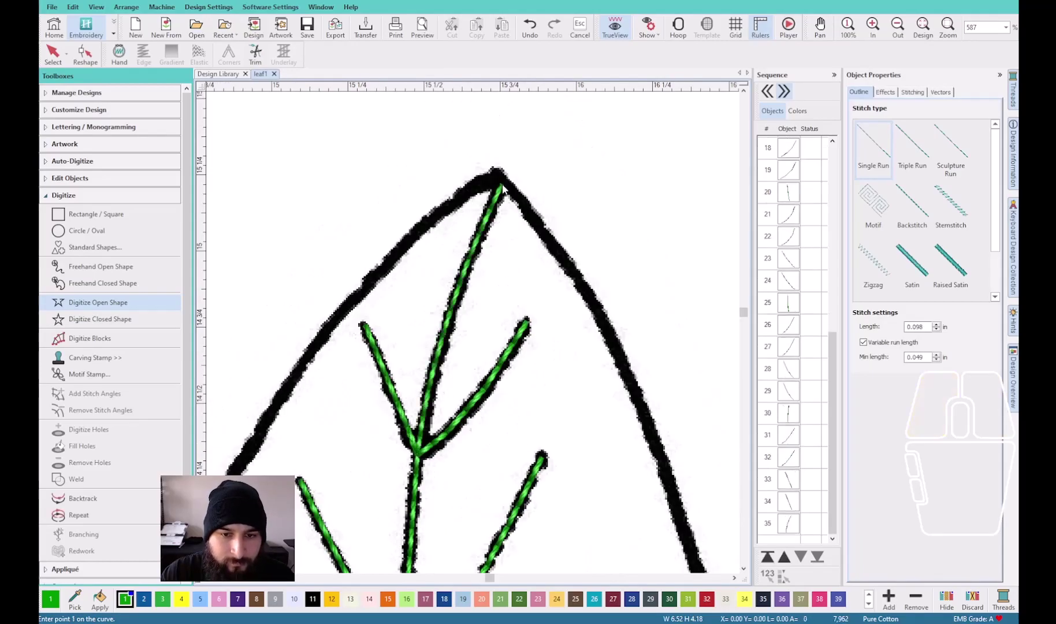
scroll(474, 353, "down", 5)
key("Escape")
Backtrack the central vein's uppermost segment from the leaf tip to the topmost vein junction
scroll(475, 366, "down", 3)
scroll(473, 352, "up", 5)
scroll(472, 337, "down", 1)
scroll(472, 337, "down", 3)
scroll(474, 341, "up", 4)
scroll(474, 353, "down", 2)
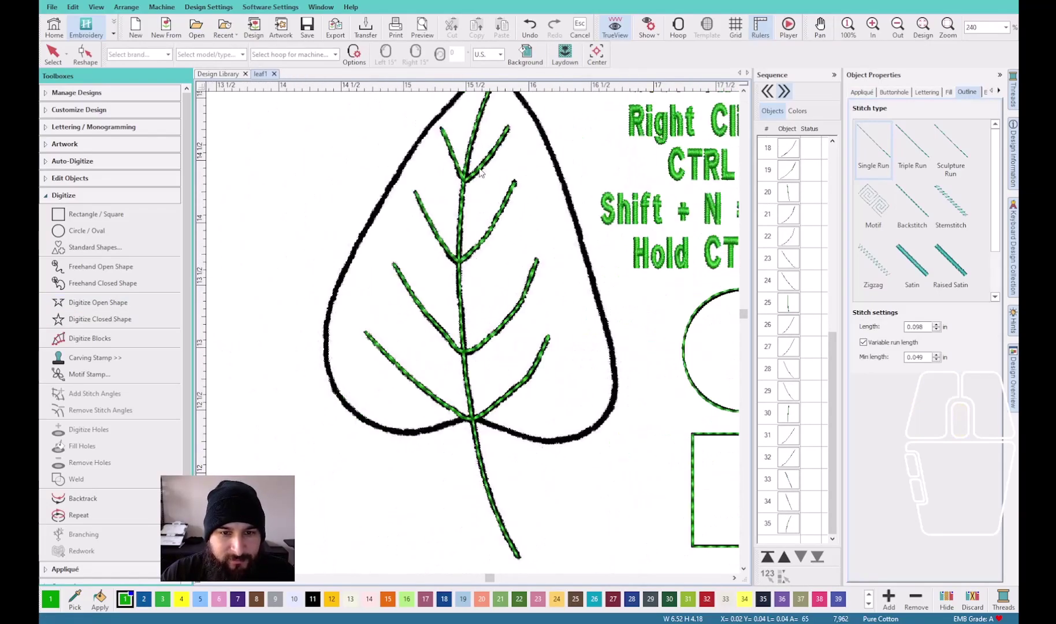
scroll(482, 173, "down", 1)
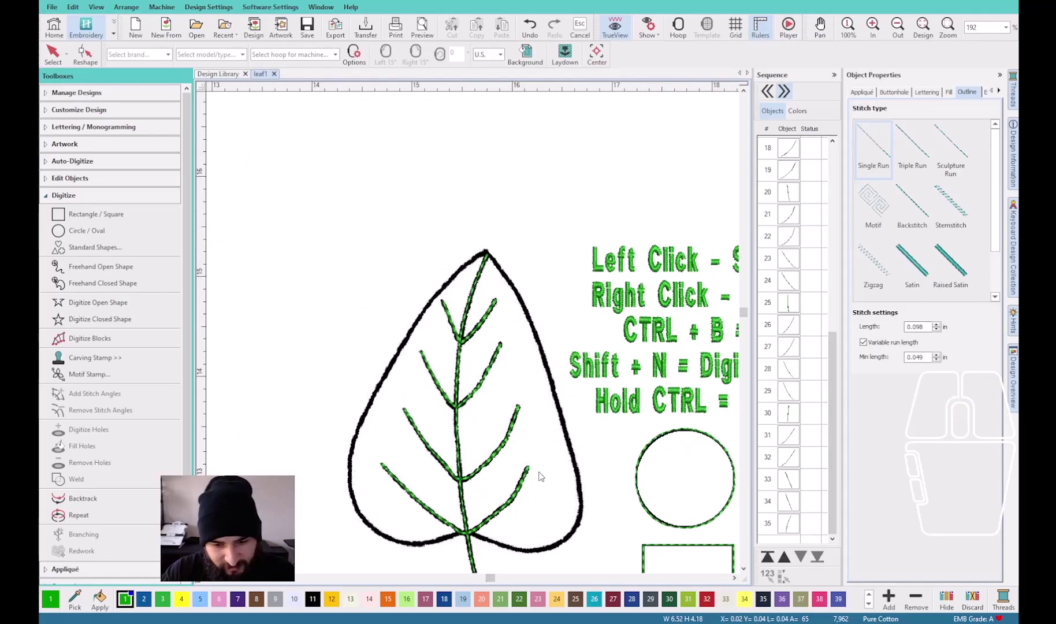
left_click(478, 287)
scroll(473, 337, "up", 2)
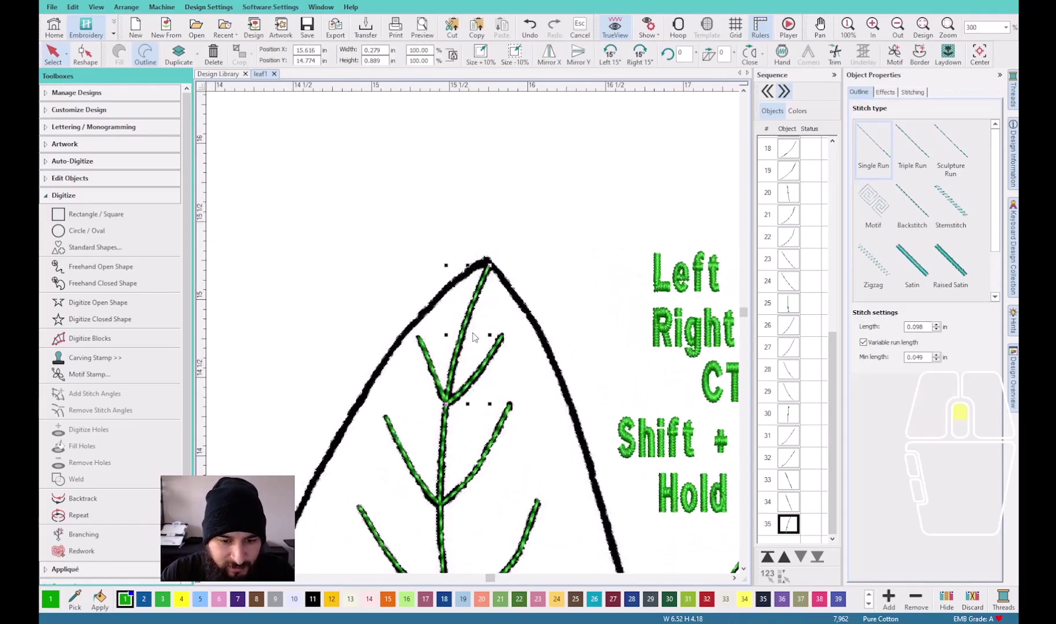
key("ctrl+d")
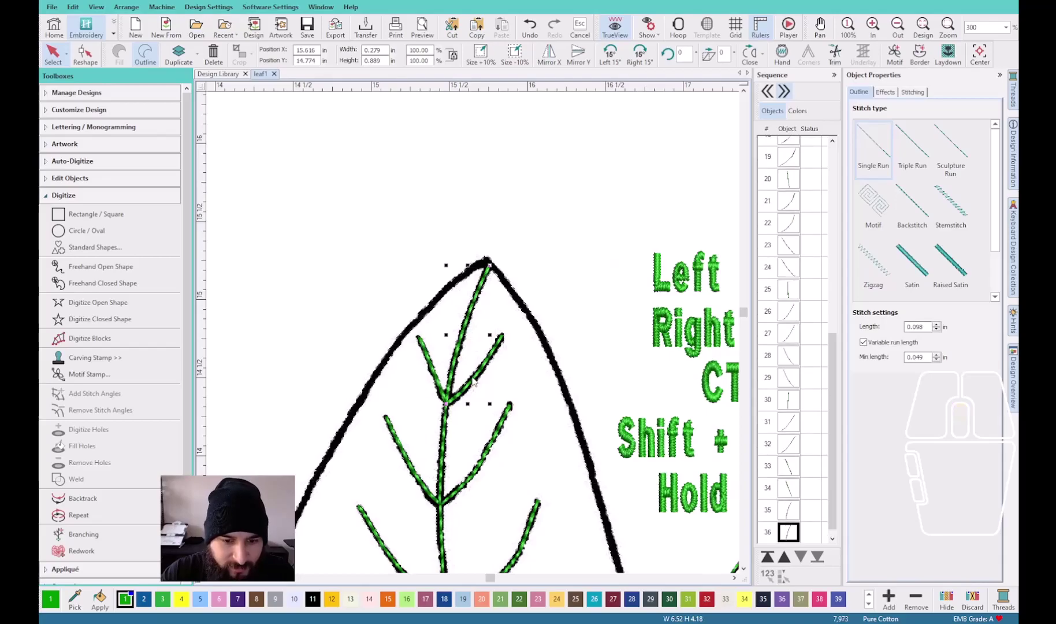
Backtrack the central vein segment between the third and topmost junctions, and move the backtracked run to the end of the stitch sequence
left_click(446, 445)
scroll(472, 338, "down", 2)
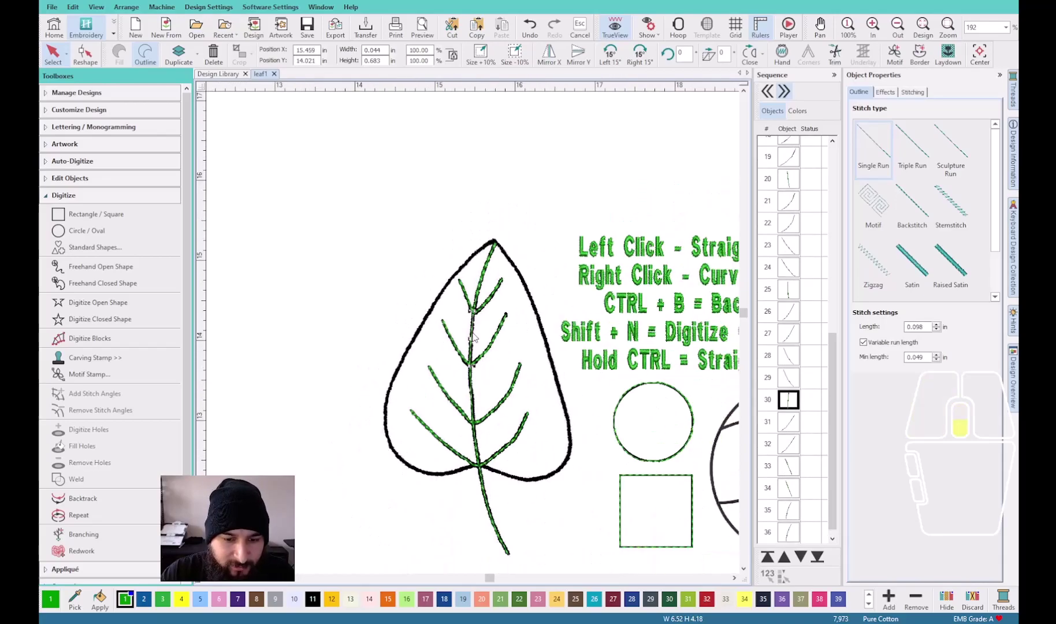
key("ctrl+d")
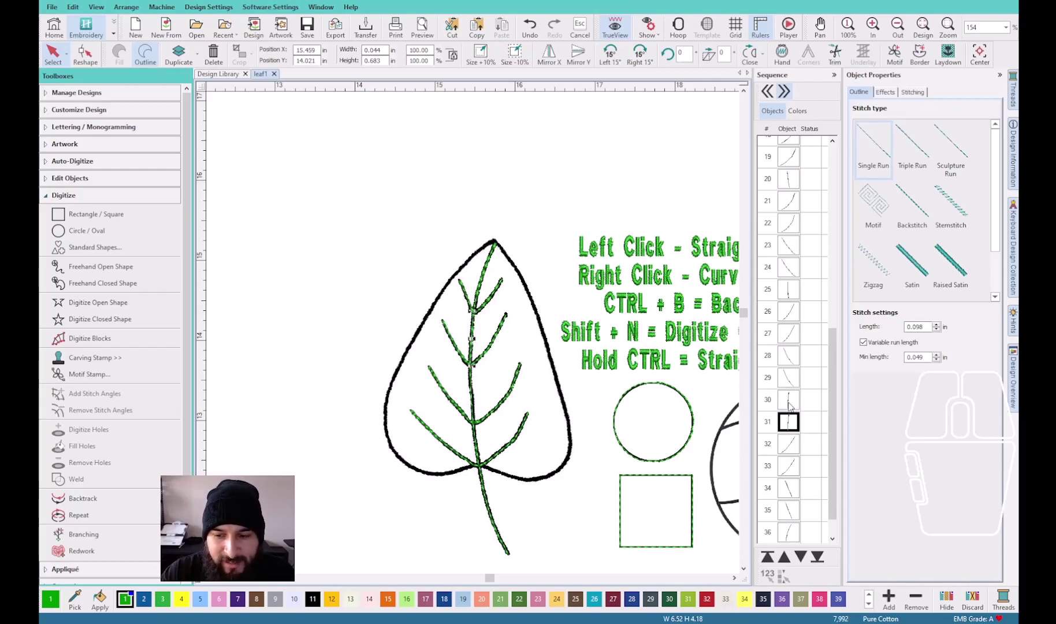
scroll(506, 371, "up", 2)
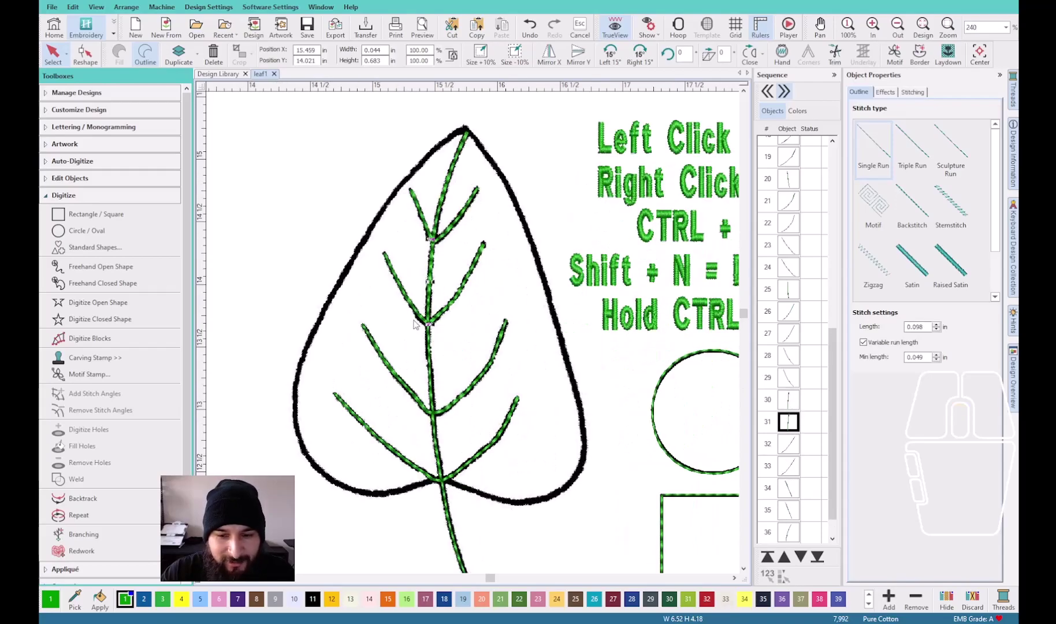
left_click(788, 414)
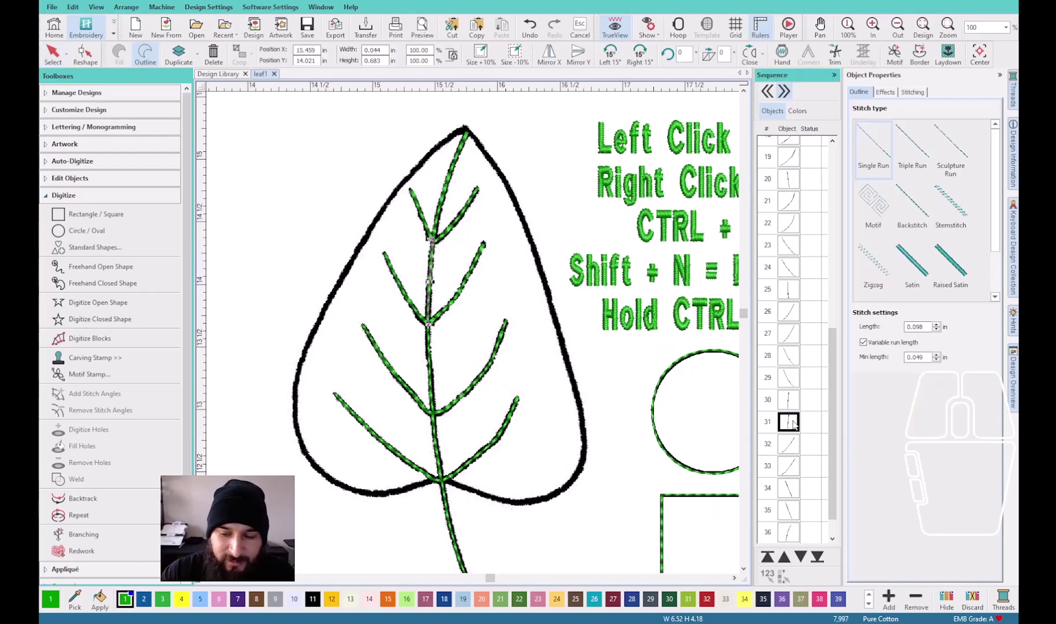
scroll(794, 424, "down", 1)
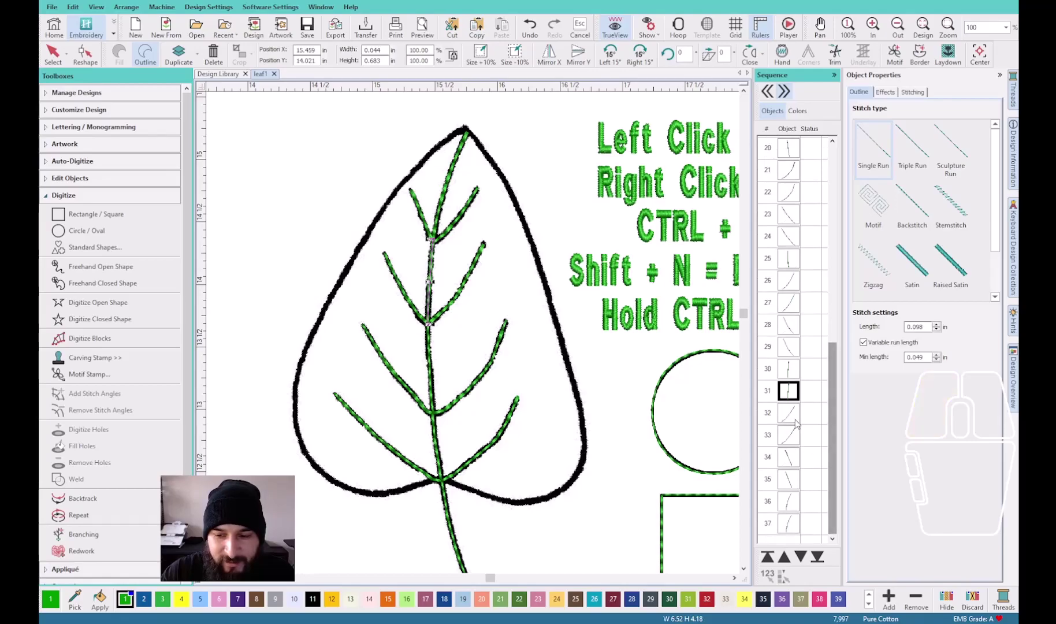
left_click_drag(791, 400, 792, 538)
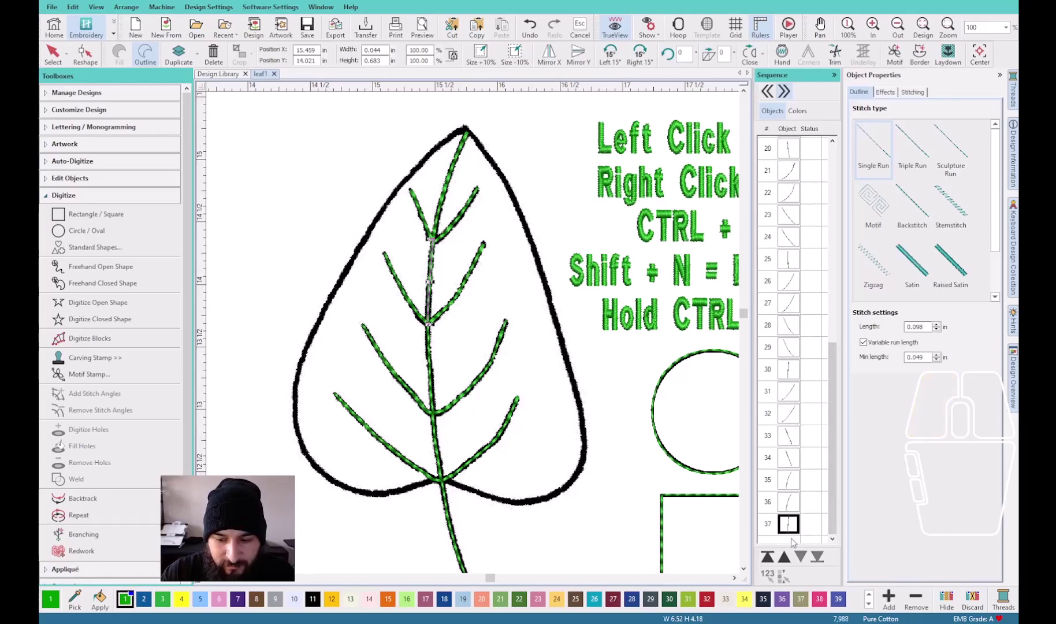
Backtrack the central vein segment between the second and third junctions, and move that run to the end of the stitch sequence
left_click(430, 367)
key("ctrl+Down")
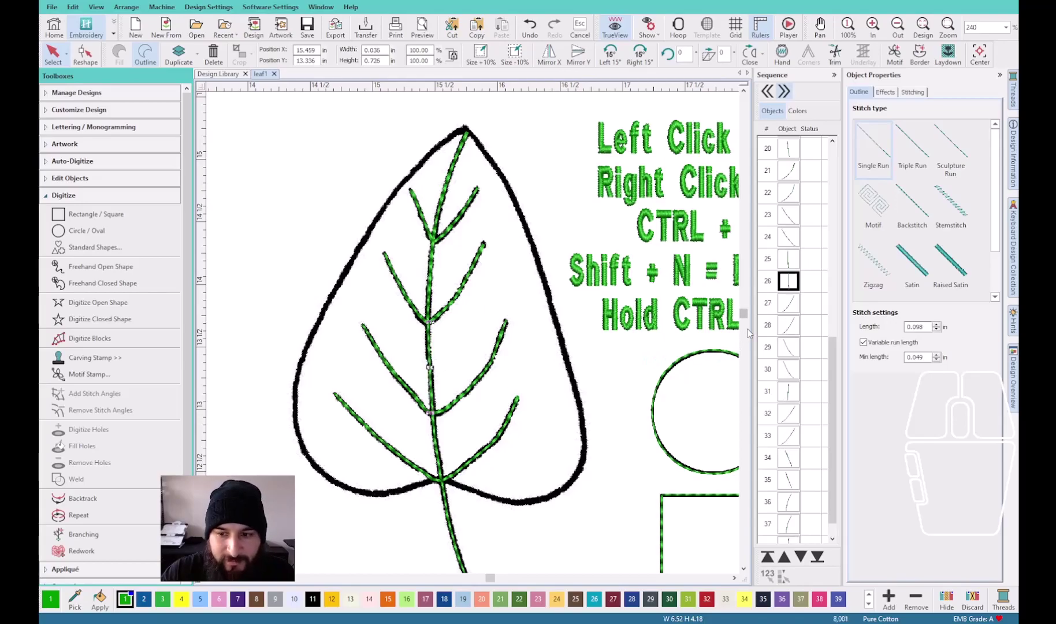
left_click_drag(790, 287, 790, 542)
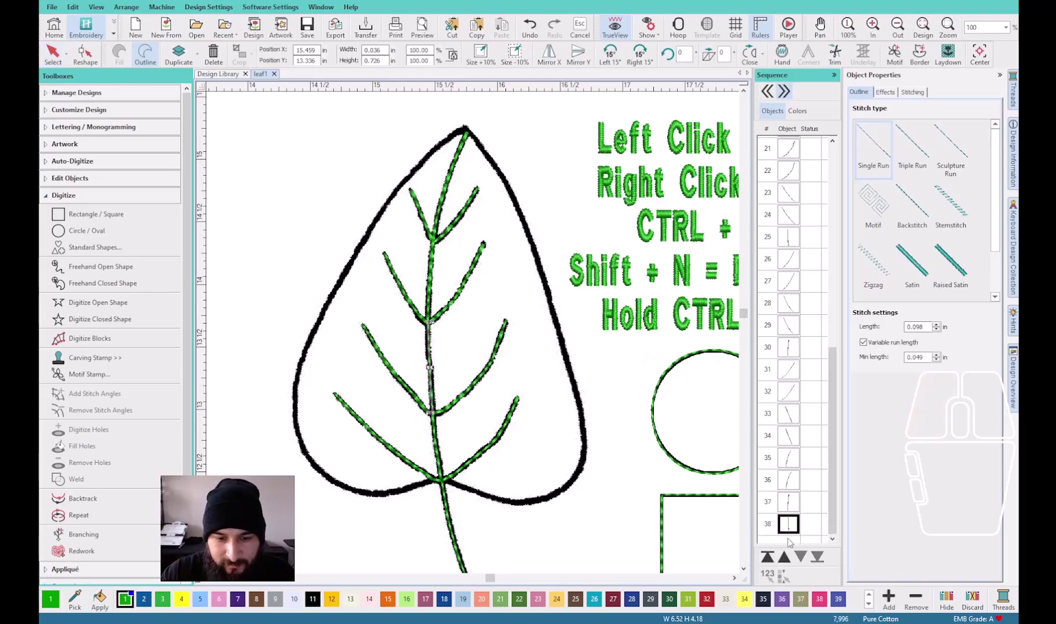
Backtrack the central vein segment between the lowest and second junctions, place that run last in the stitch sequence, and deselect it
left_click(437, 448)
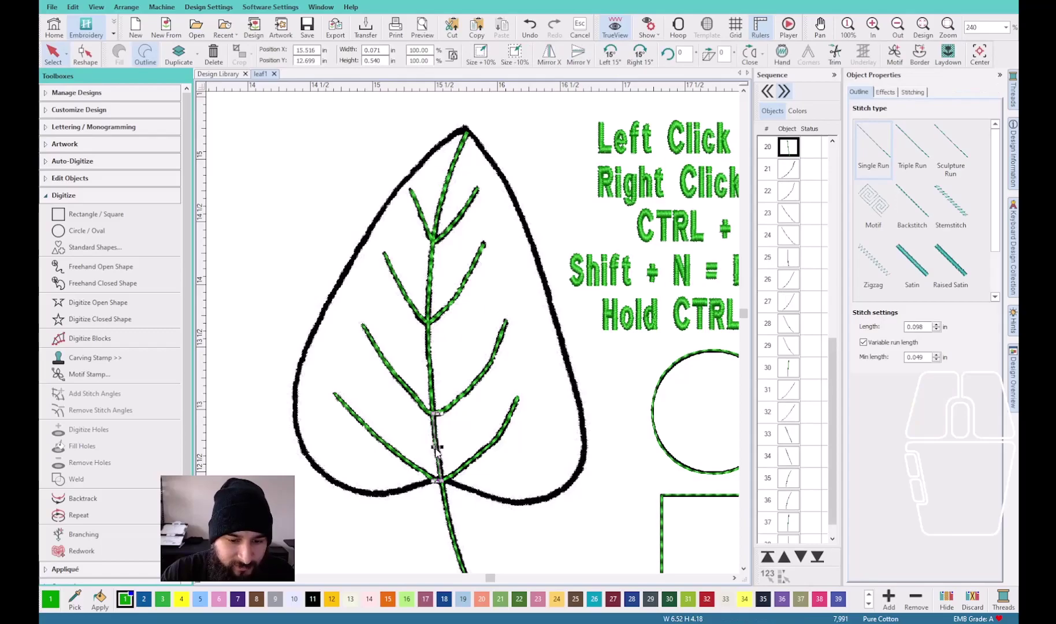
key("ctrl+Down")
left_click_drag(790, 169, 798, 545)
left_click(516, 508)
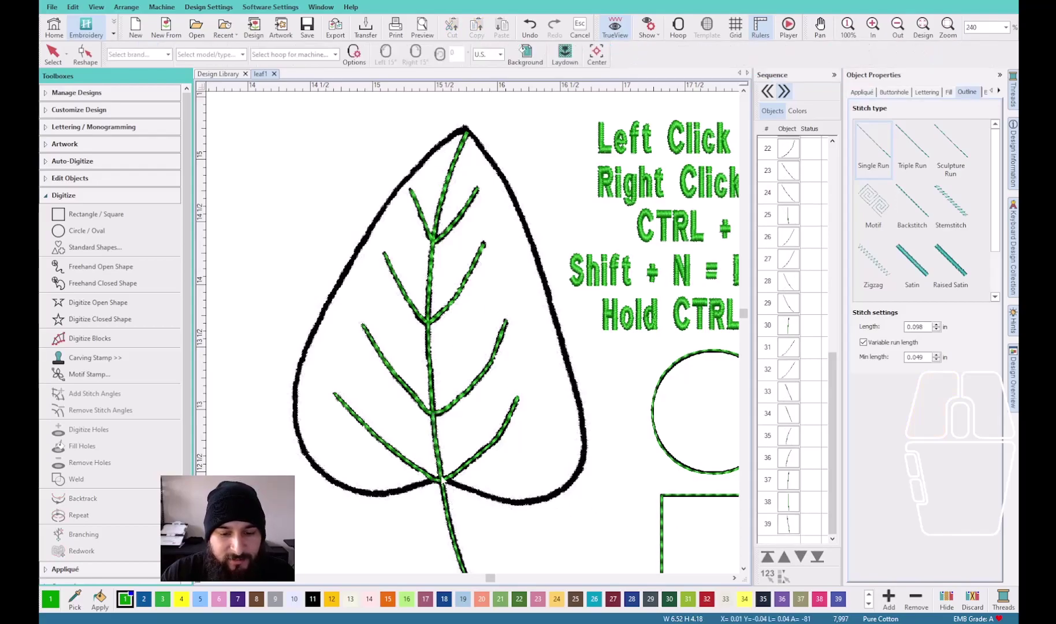
Start the leaf outline as a closed single-run shape at the base junction, tracing the curve around the lower right lobe
left_click(130, 339)
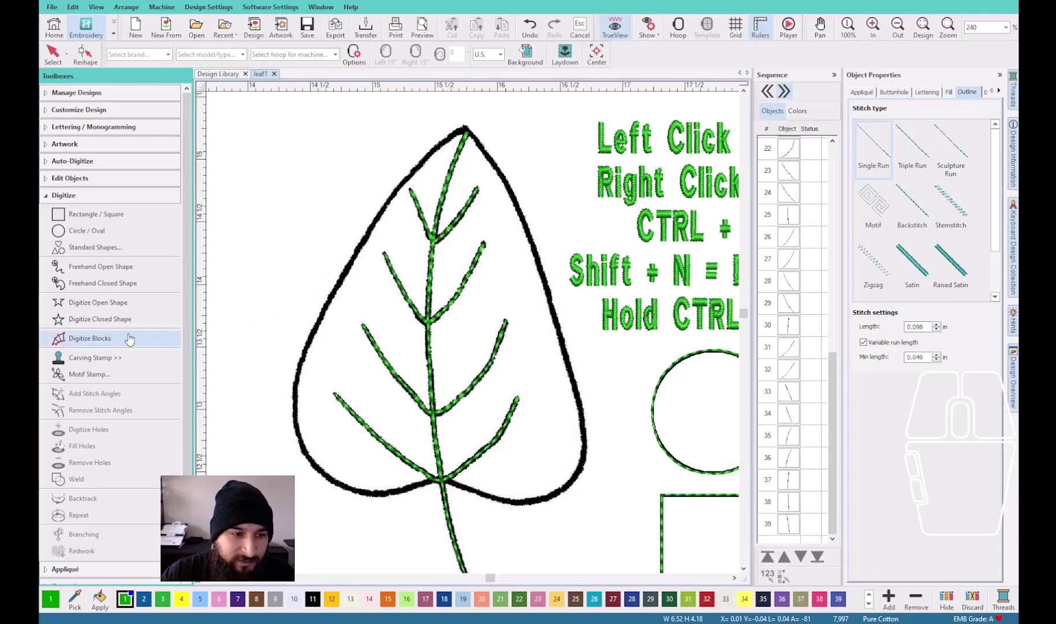
left_click(91, 322)
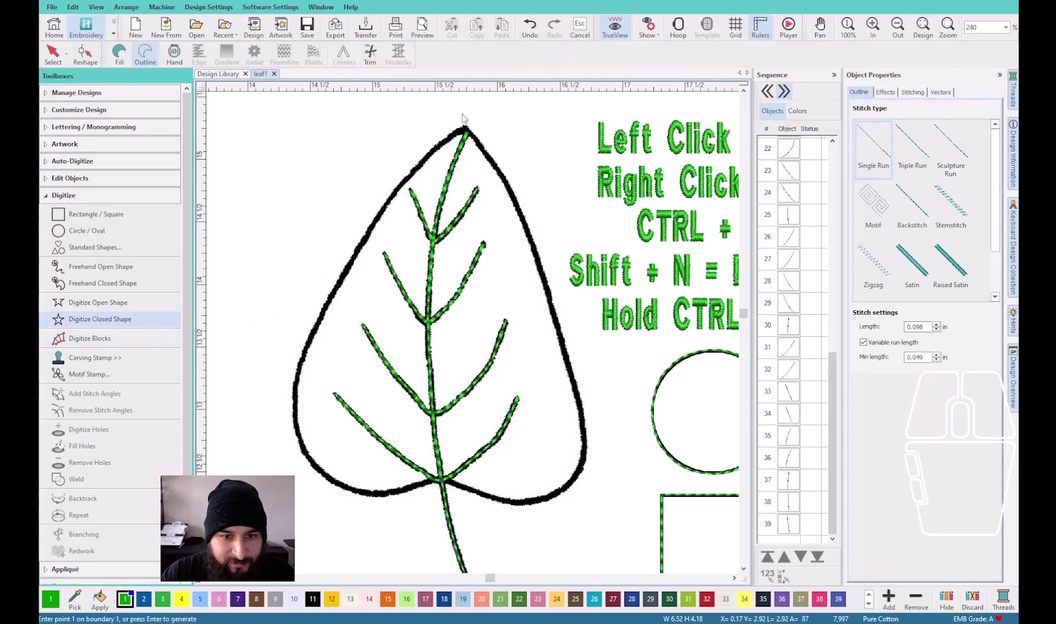
scroll(496, 528, "up", 4)
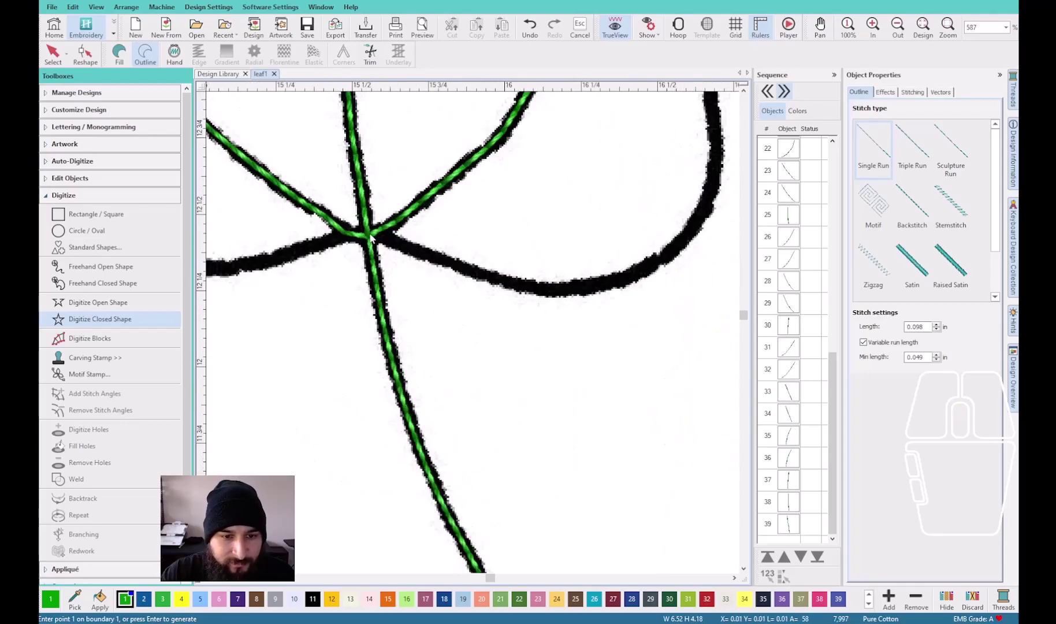
left_click(389, 240)
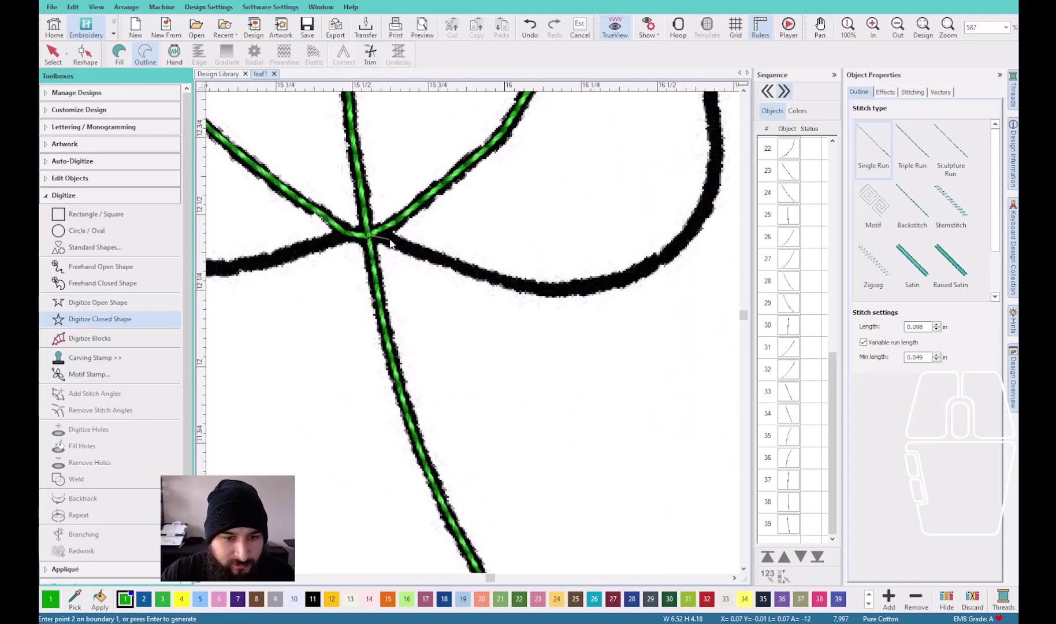
left_click(429, 257)
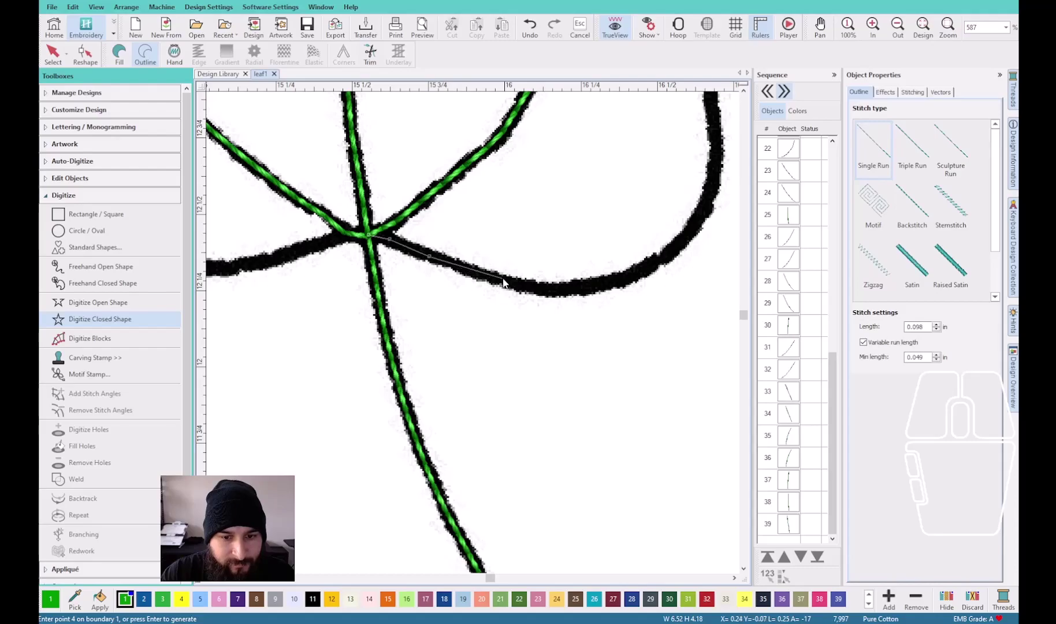
left_click(503, 282)
left_click(585, 286)
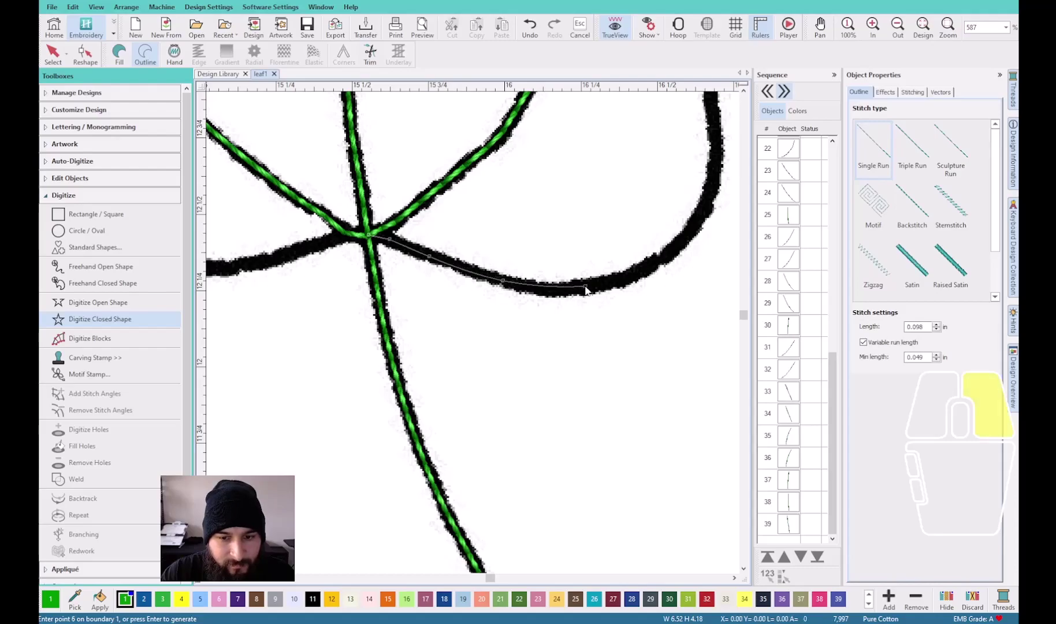
left_click(670, 252)
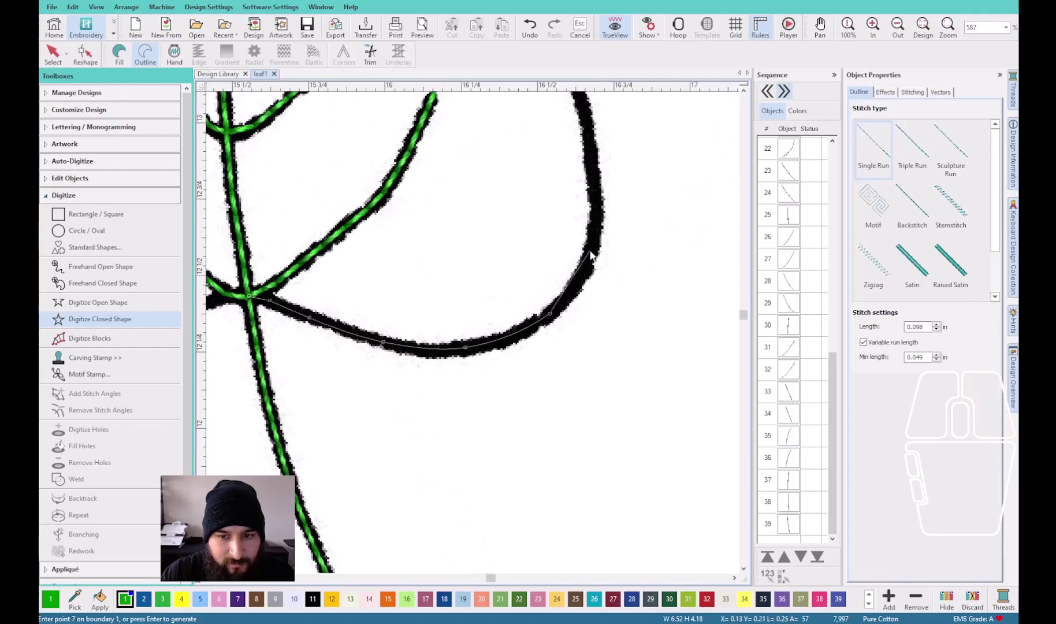
left_click(592, 253)
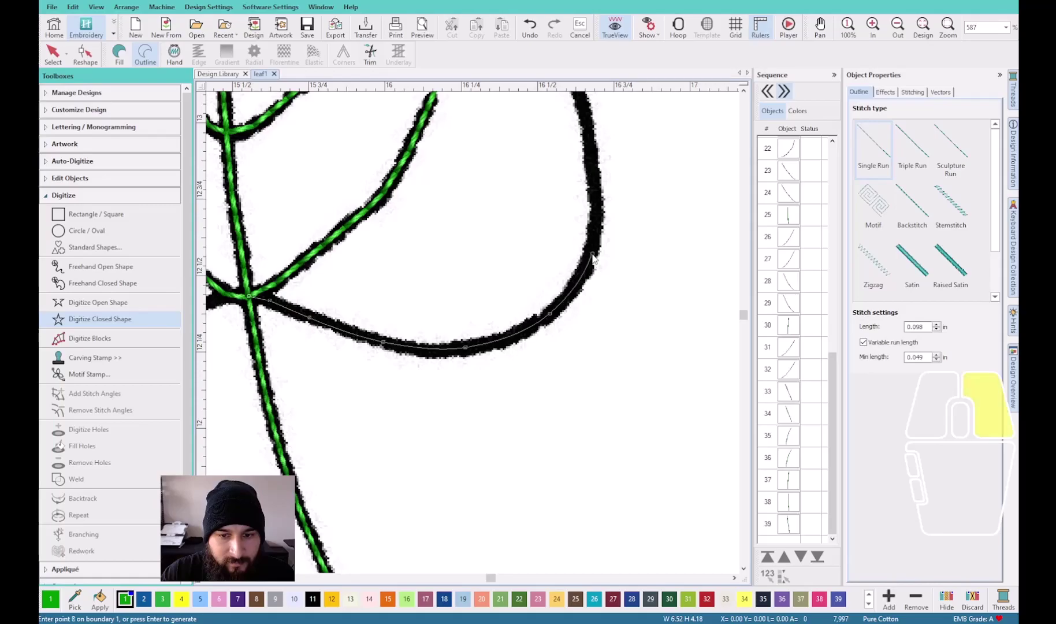
left_click(595, 214)
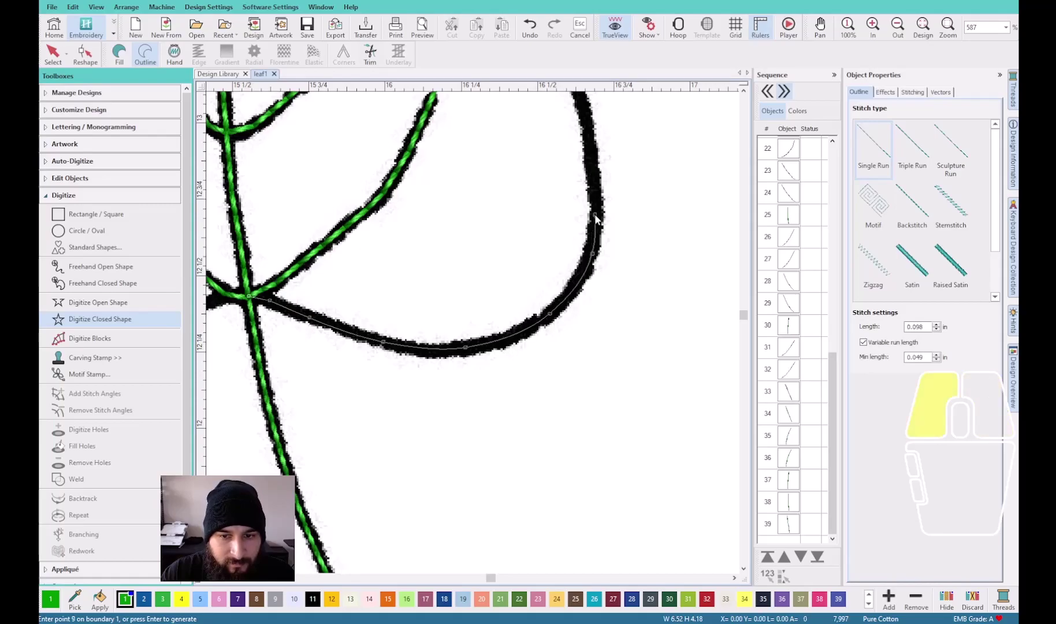
left_click(591, 162)
Continue the closed leaf outline with curve points up the leaf's right edge, ending with a point at the tip
left_click(531, 210)
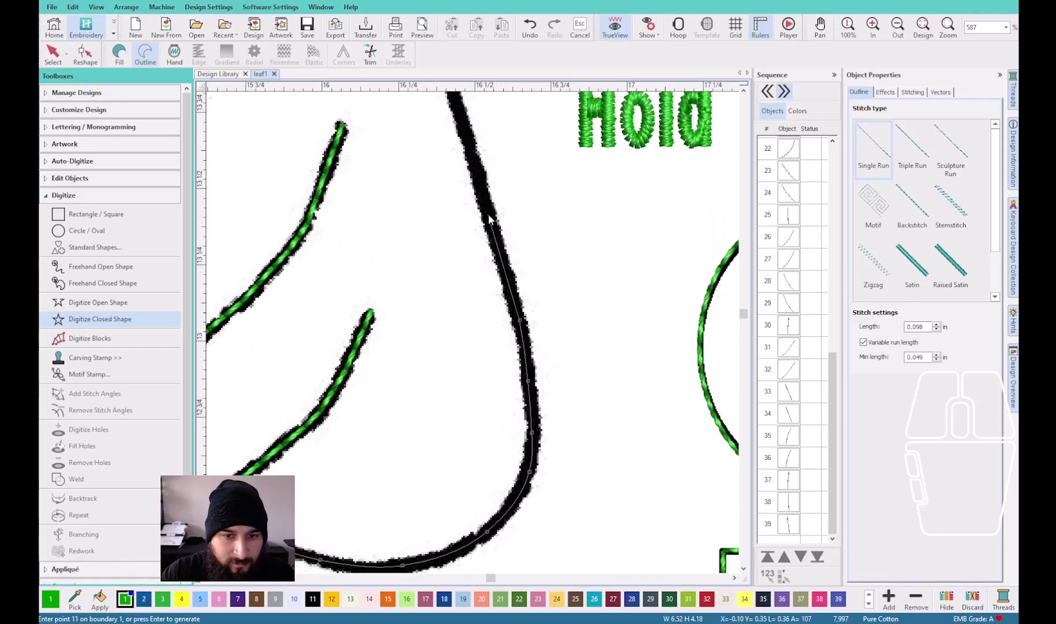
left_click(489, 214)
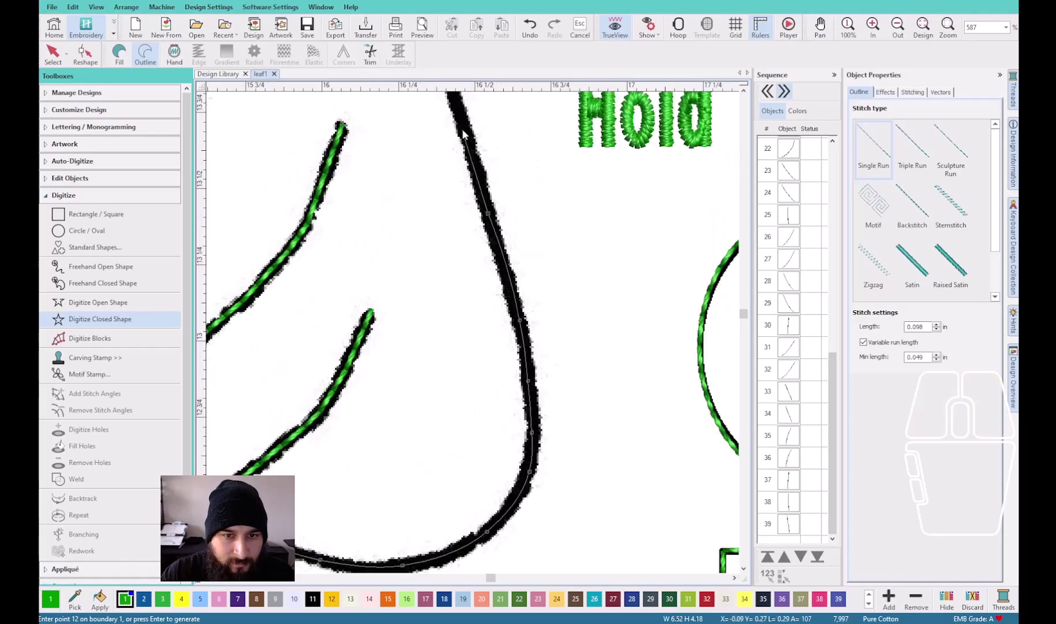
left_click(476, 140)
scroll(475, 139, "down", 3)
scroll(472, 337, "up", 2)
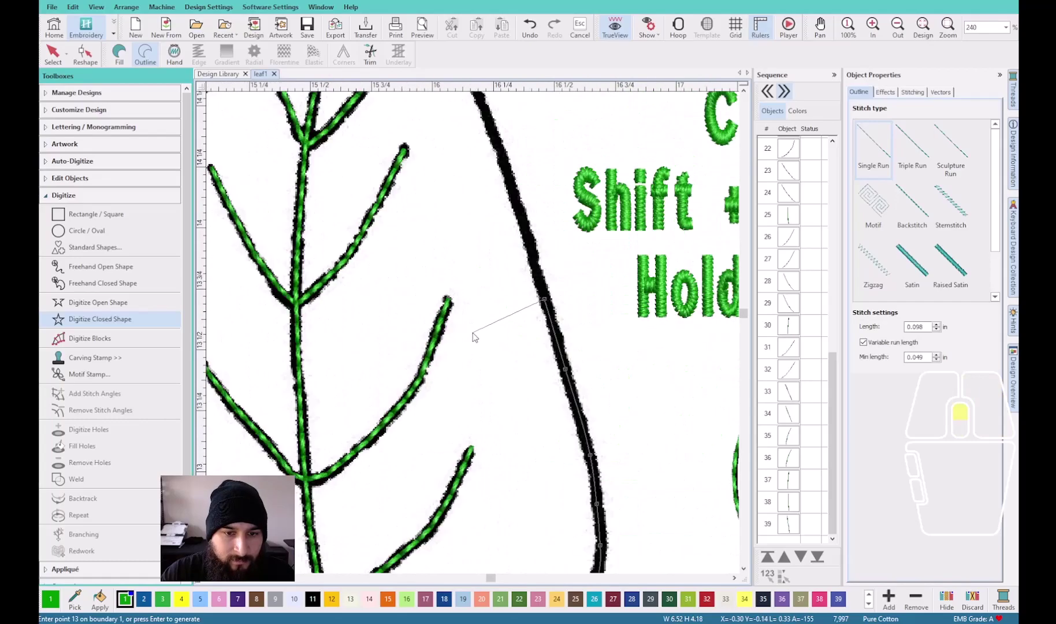
left_click(500, 319)
scroll(500, 319, "up", 1)
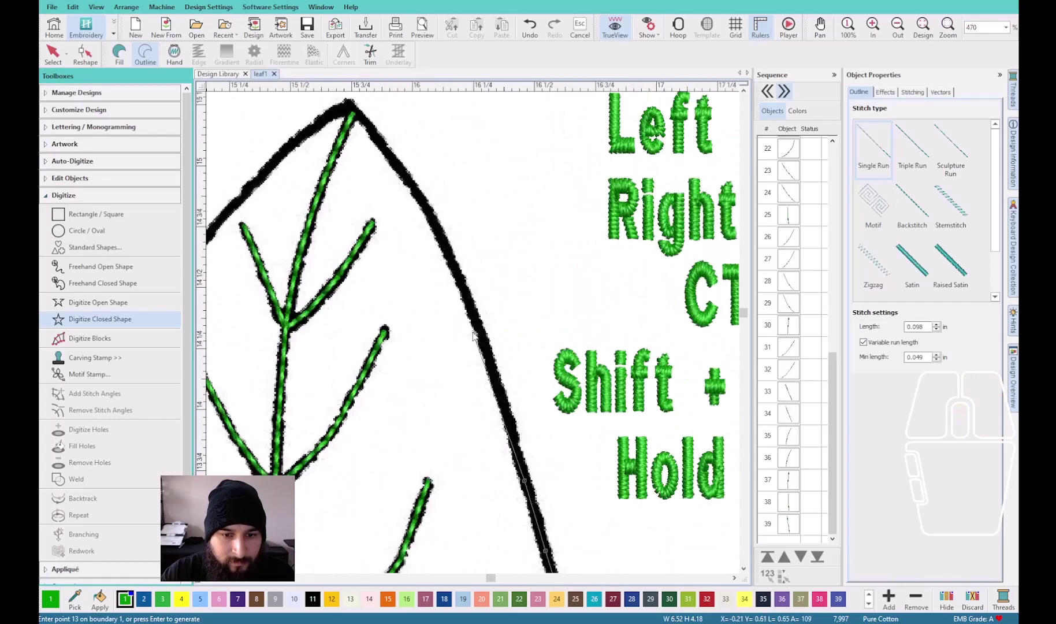
left_click(437, 231)
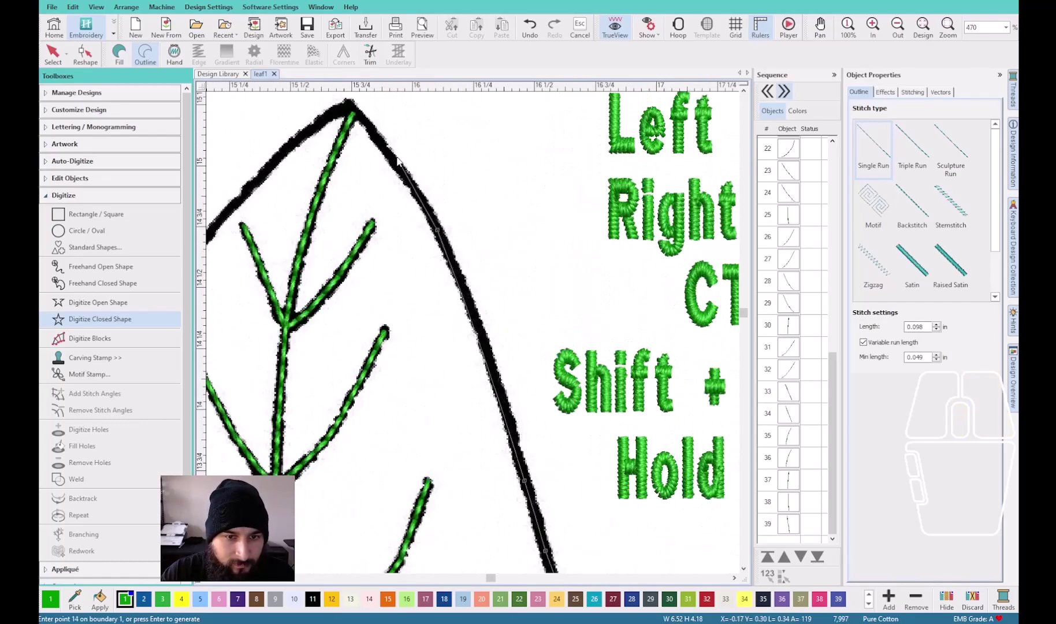
left_click(374, 135)
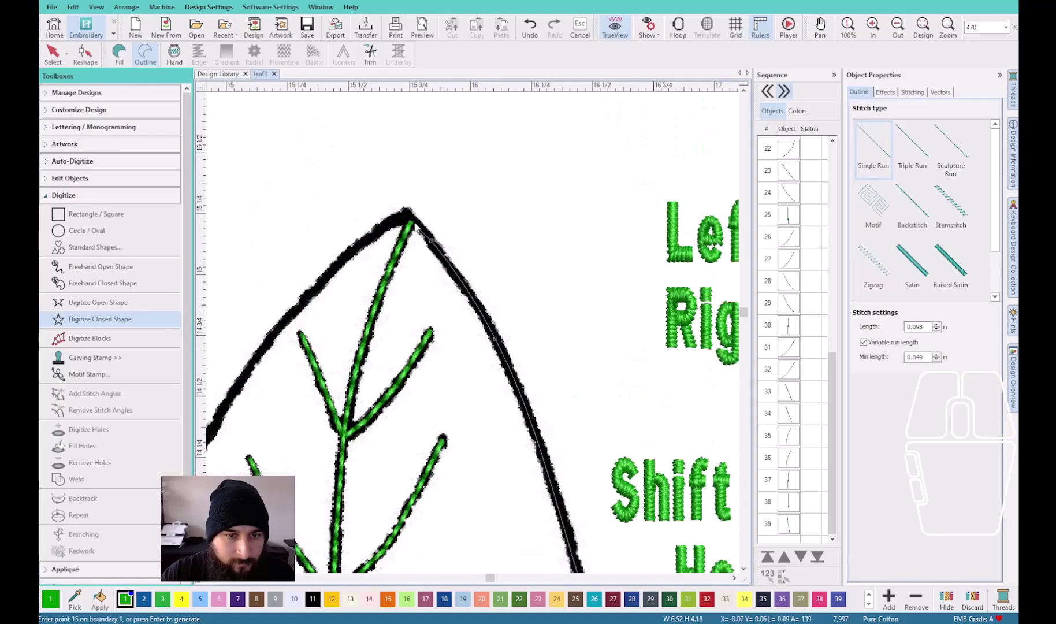
left_click(407, 215)
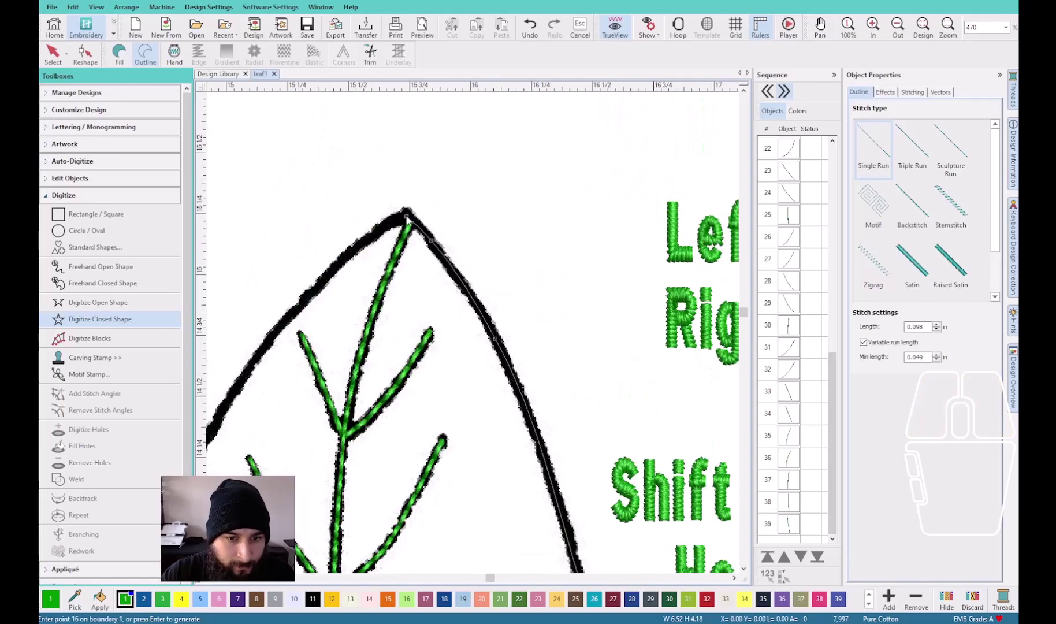
Trace the leaf outline from the tip down the upper left edge, replacing the overly distant point with closer ones
left_click(337, 270)
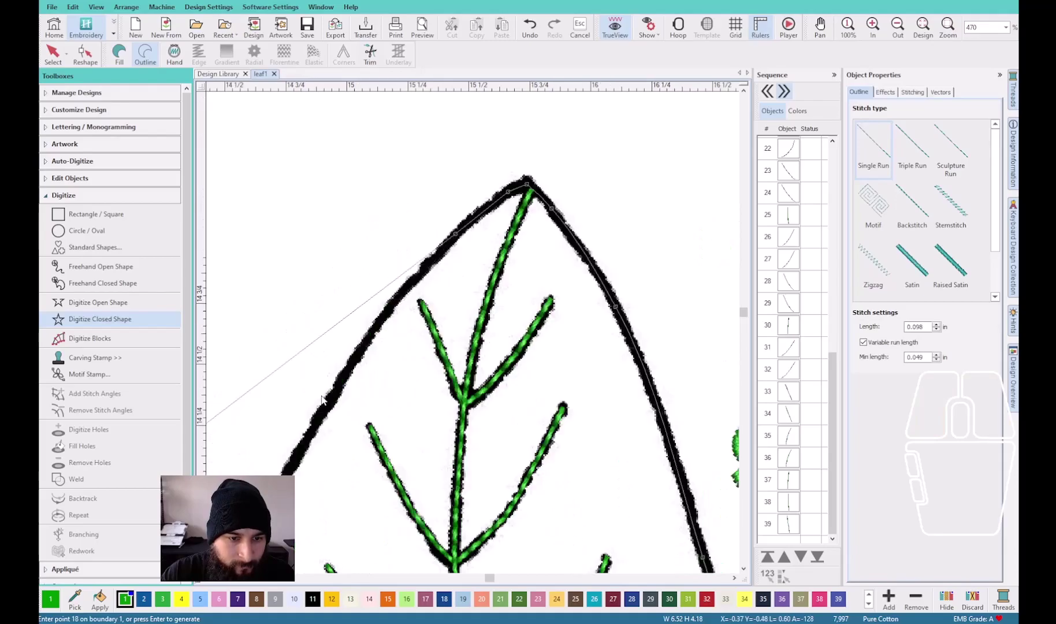
left_click(332, 401)
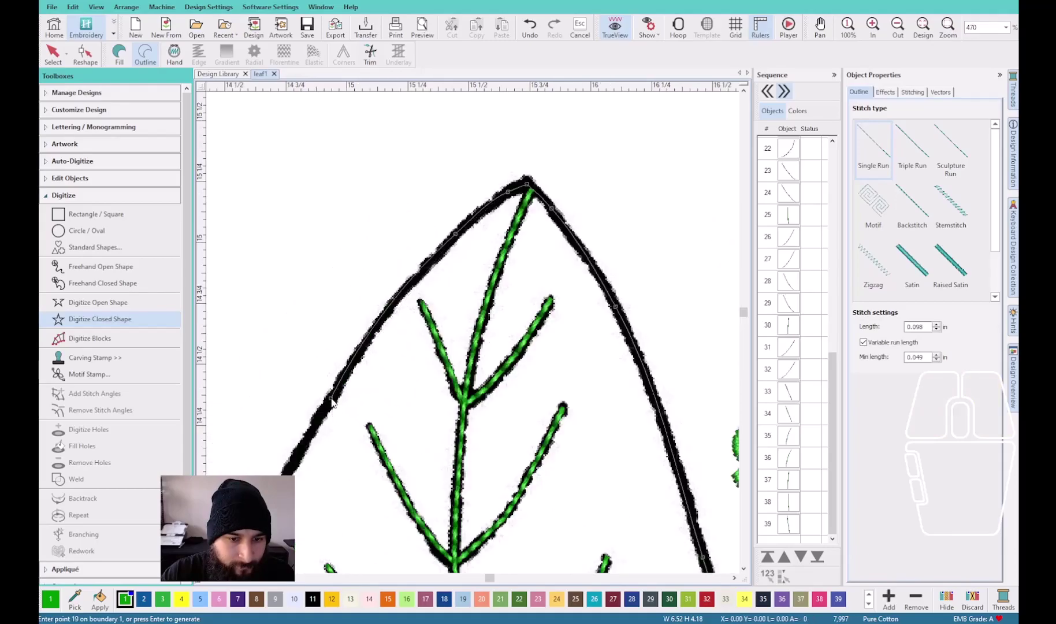
key("BackSpace")
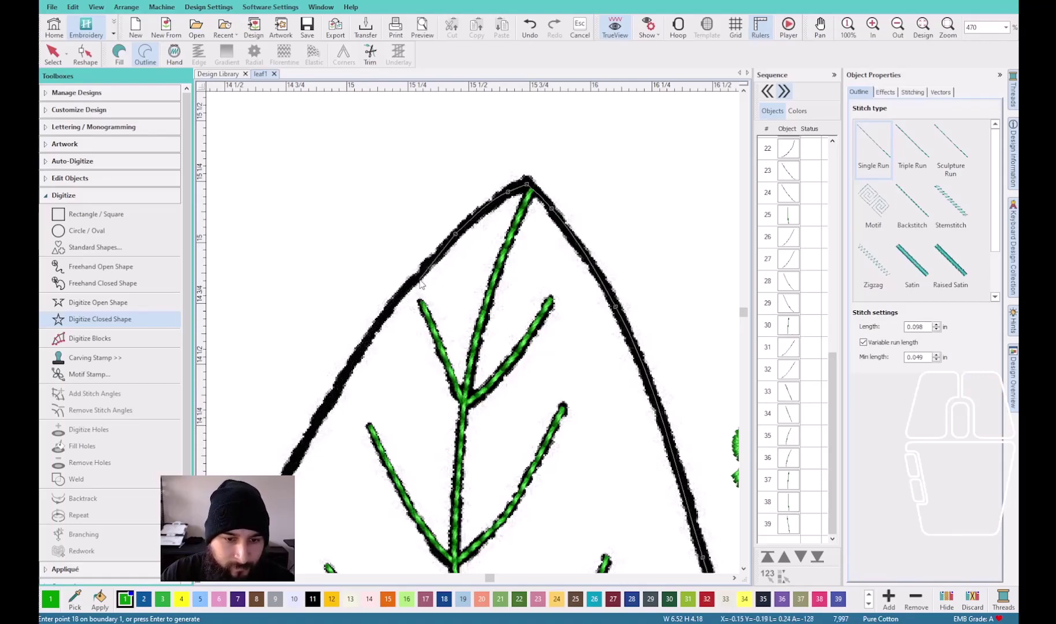
left_click(413, 280)
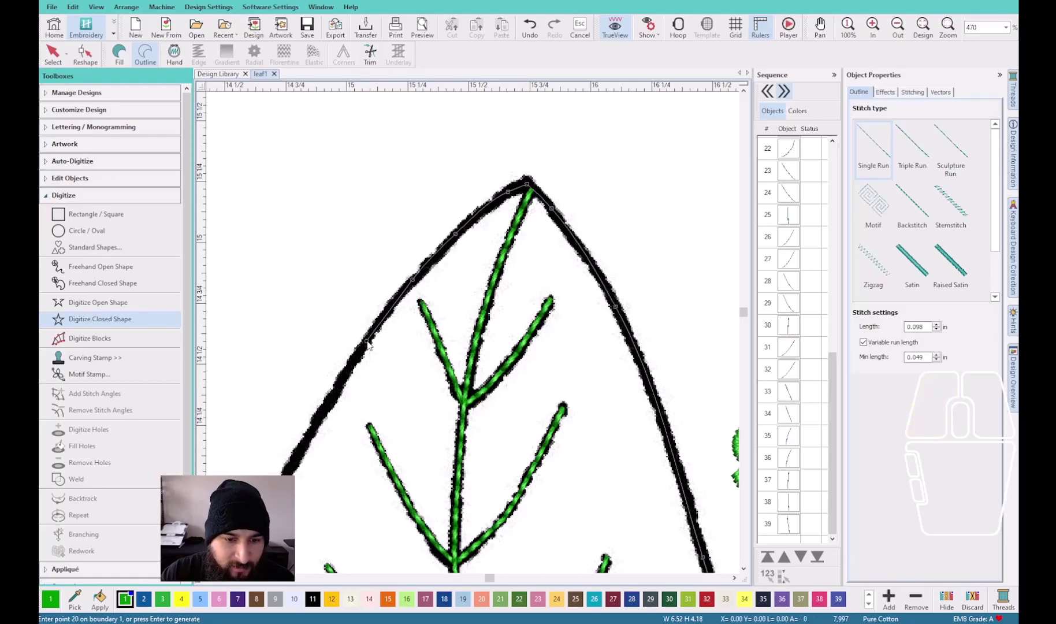
left_click(324, 417)
Trace the straighter middle stretch of the leaf's left edge, removing the badly fitting points and placing closer ones along the artwork
scroll(471, 340, "down", 3)
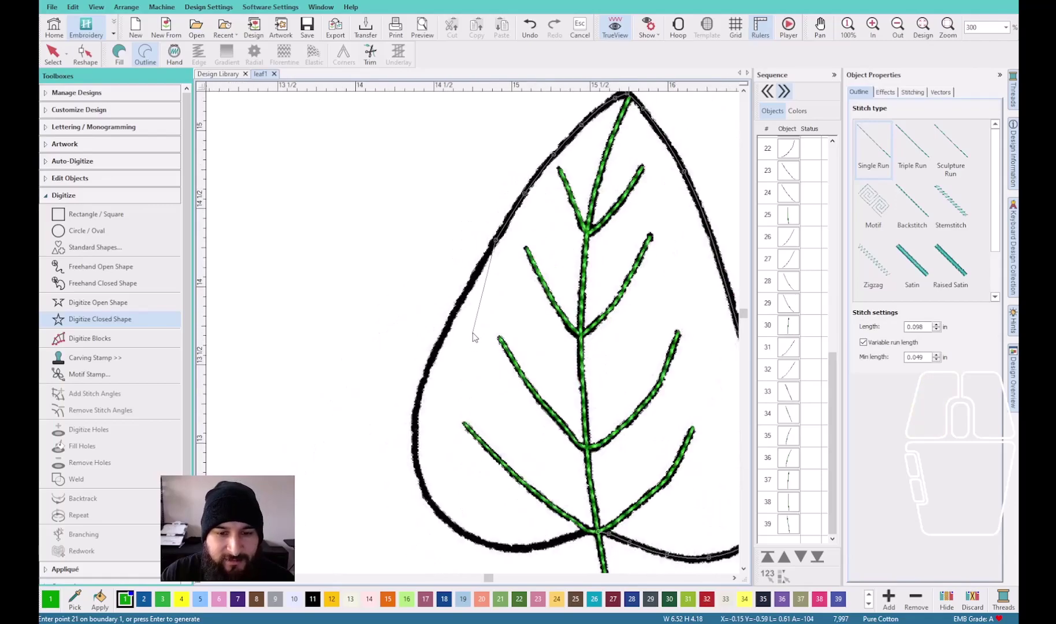
scroll(485, 312, "up", 3)
scroll(492, 289, "up", 1)
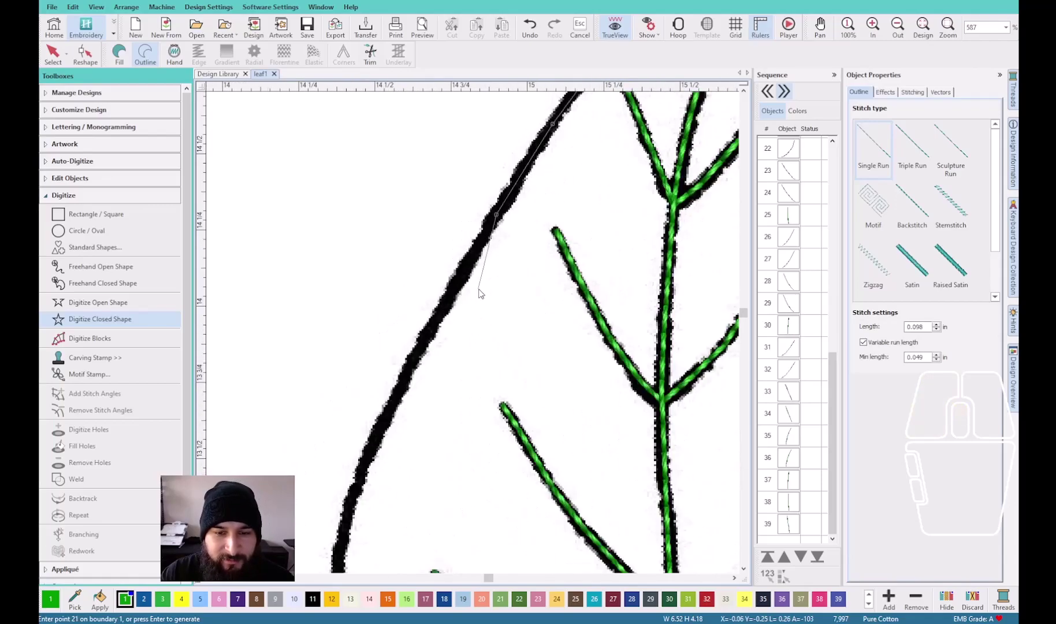
left_click(442, 313)
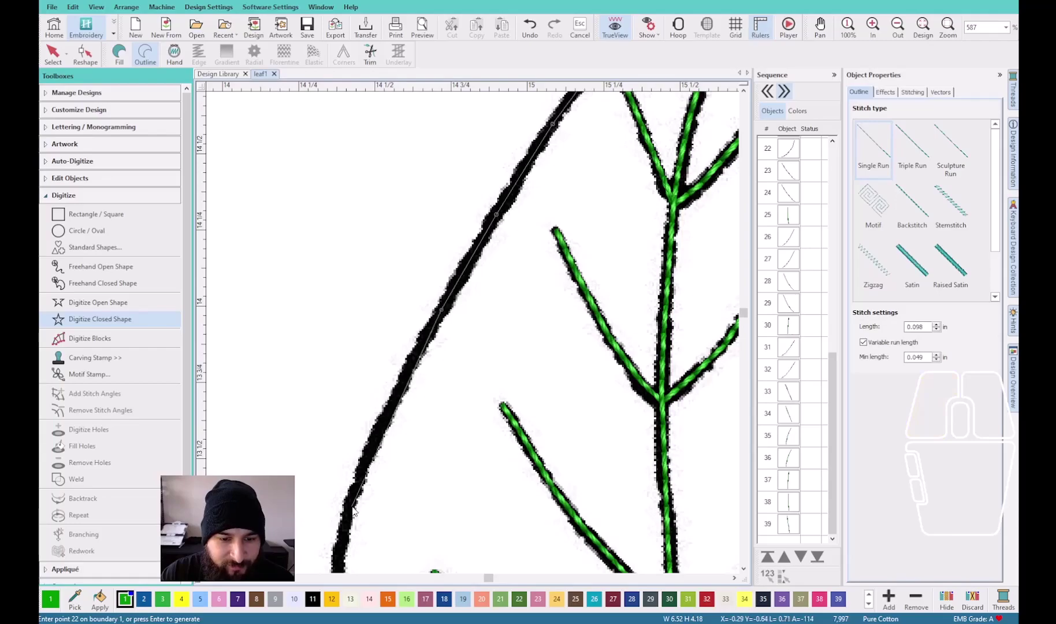
left_click(349, 523)
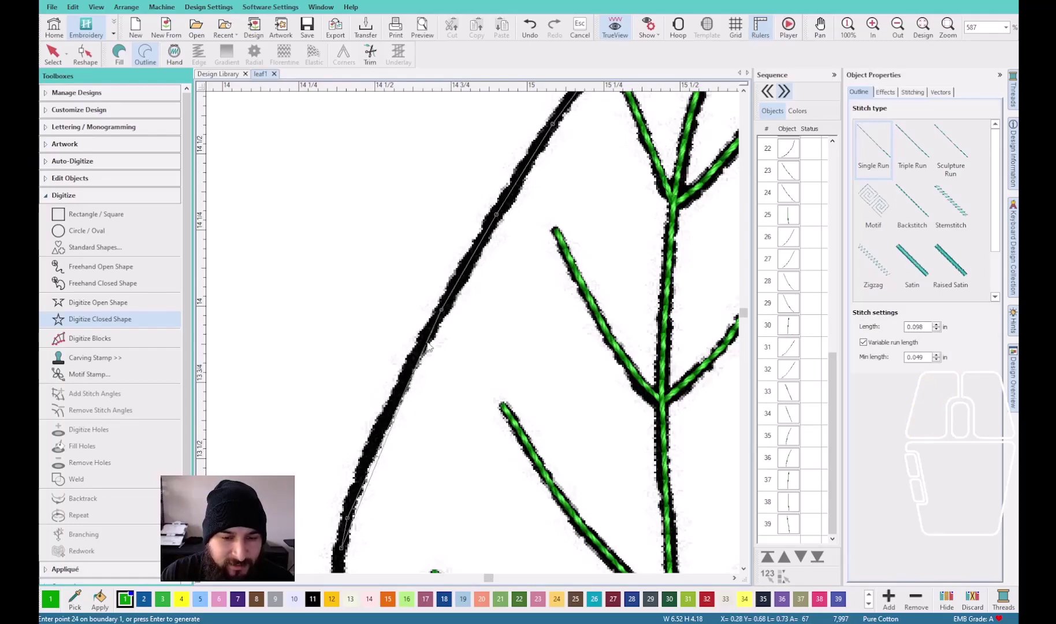
key("BackSpace")
key("BackSpace")
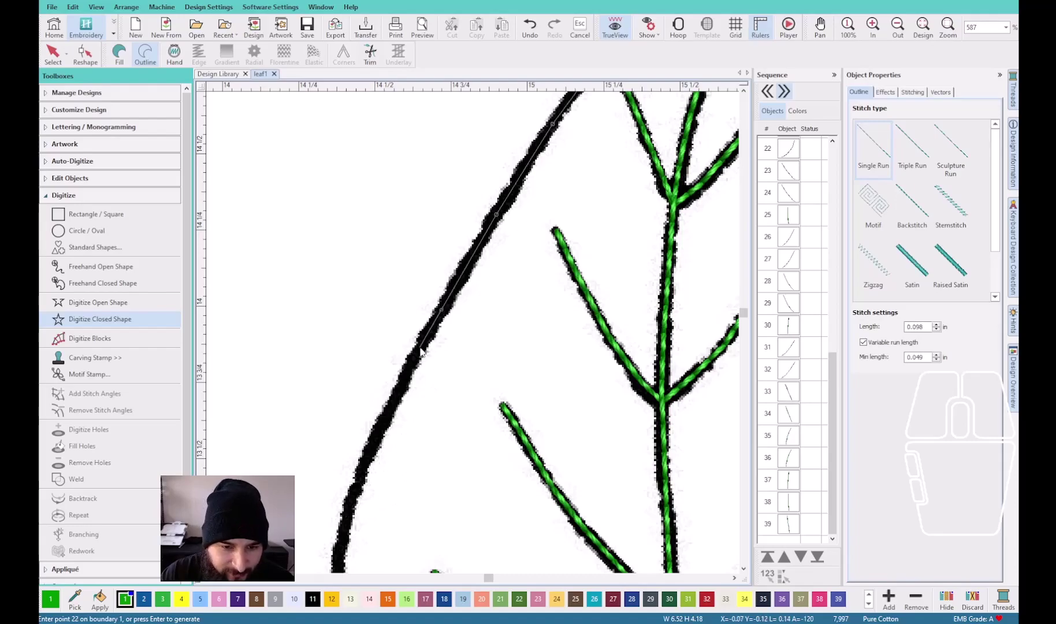
left_click(420, 348)
left_click(375, 439)
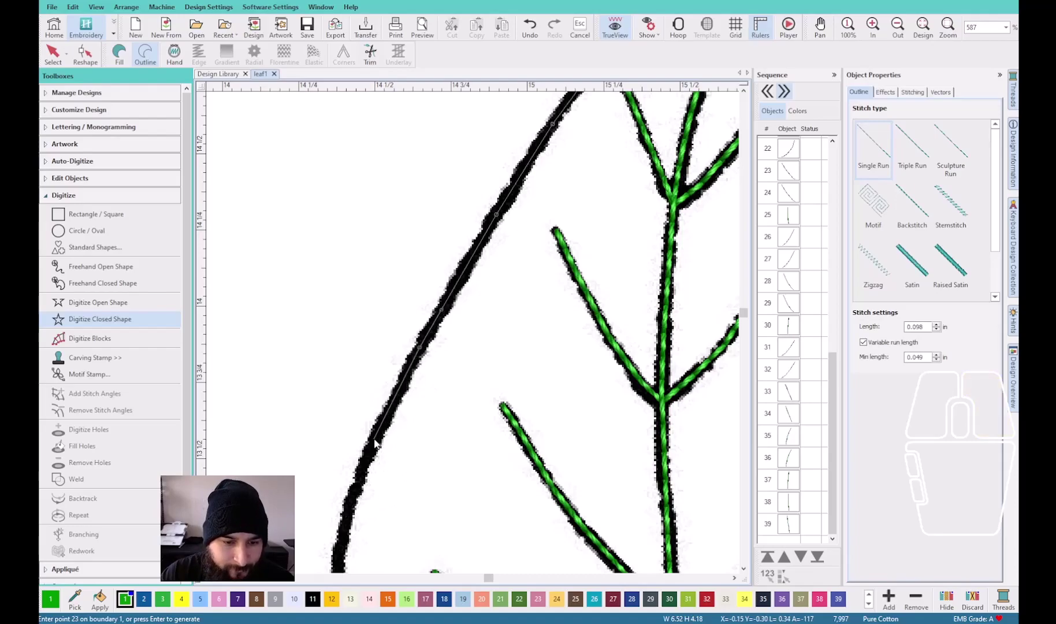
left_click(349, 510)
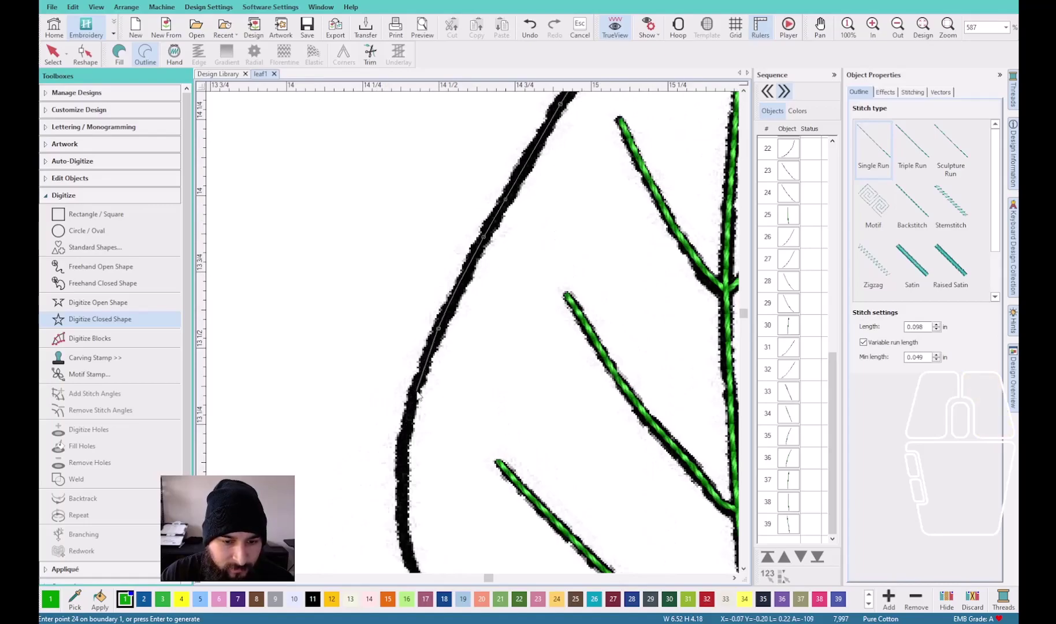
Trace the leaf outline around the widest part of the left edge and down to the bottom of the lower left lobe
left_click(405, 435)
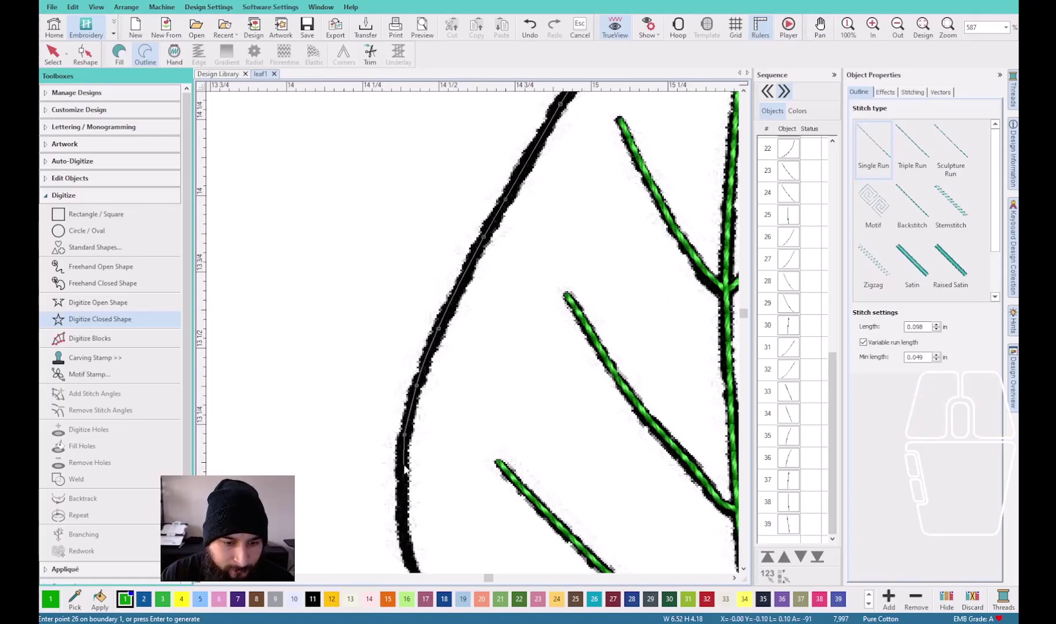
left_click(404, 492)
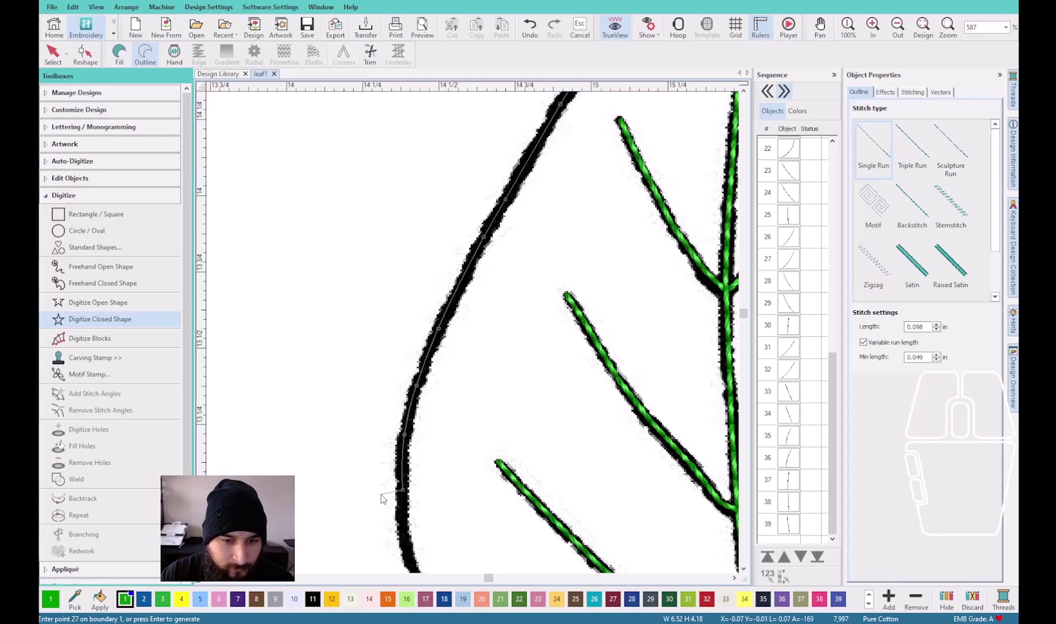
key("c")
left_click(448, 431)
left_click(465, 486)
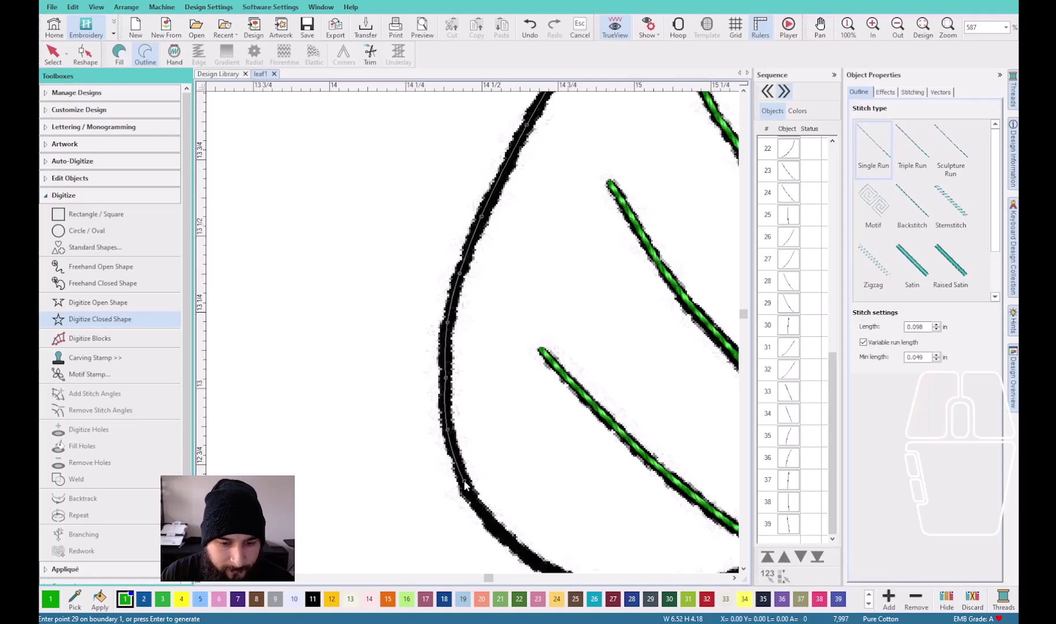
key("c")
left_click(488, 435)
left_click(588, 482)
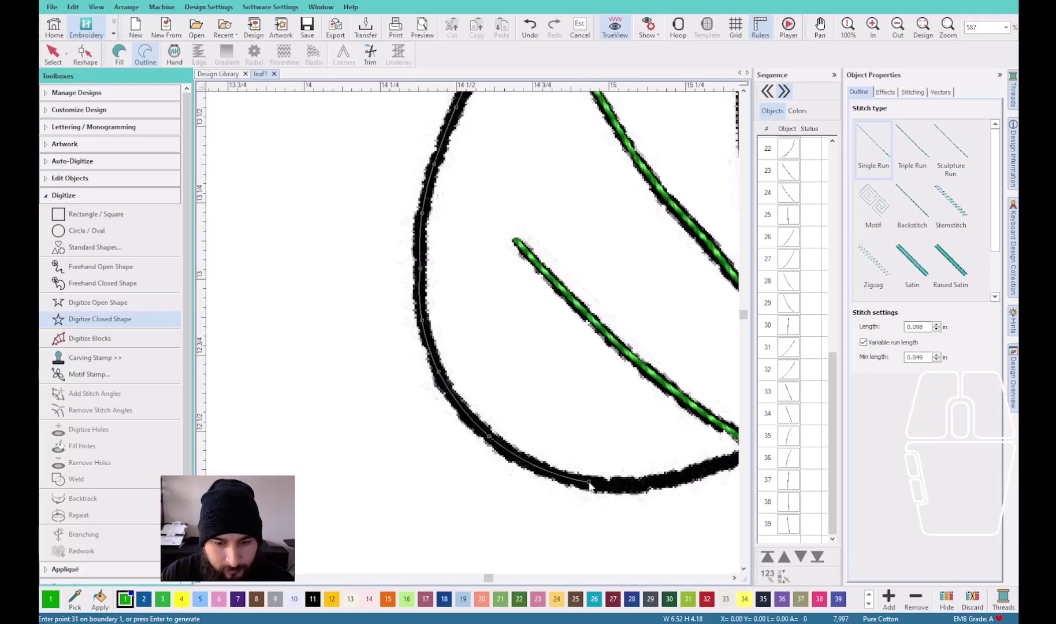
Trace the rest of the lower left lobe back to the base junction and generate the closed single-run outline
left_click(662, 484)
key("c")
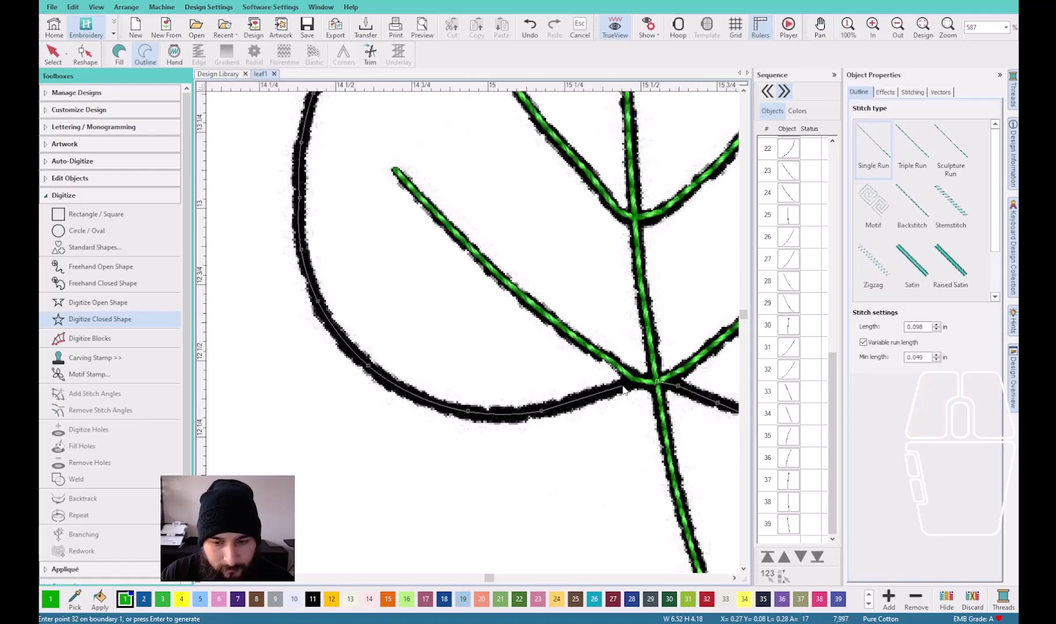
left_click(618, 386)
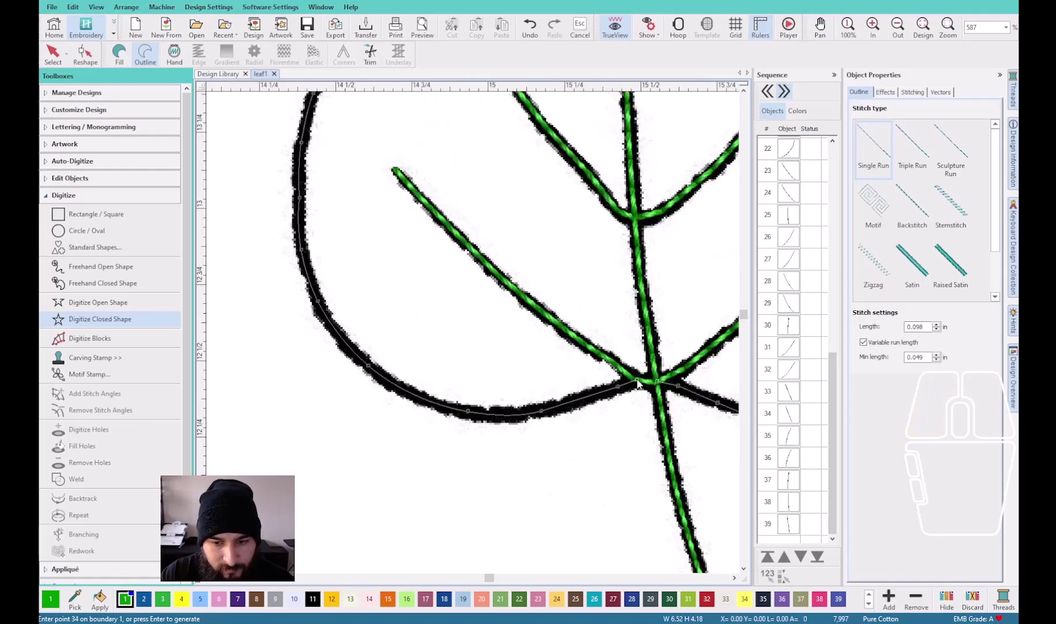
key("c")
key("Return")
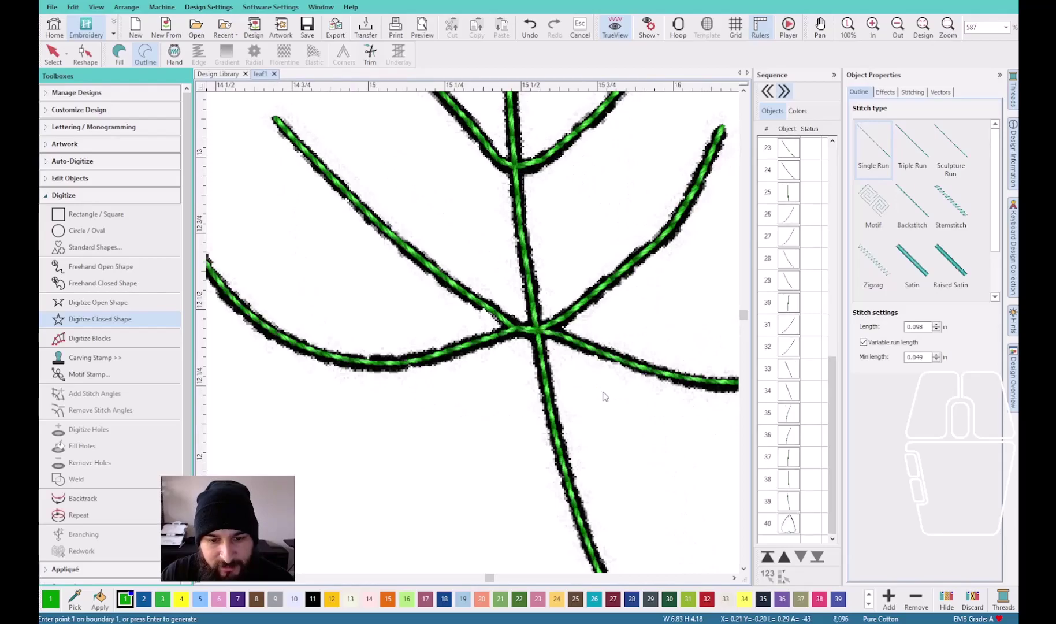
Leave the digitizing tool, backtrack the leaf outline, and deselect it
scroll(537, 341, "down", 5)
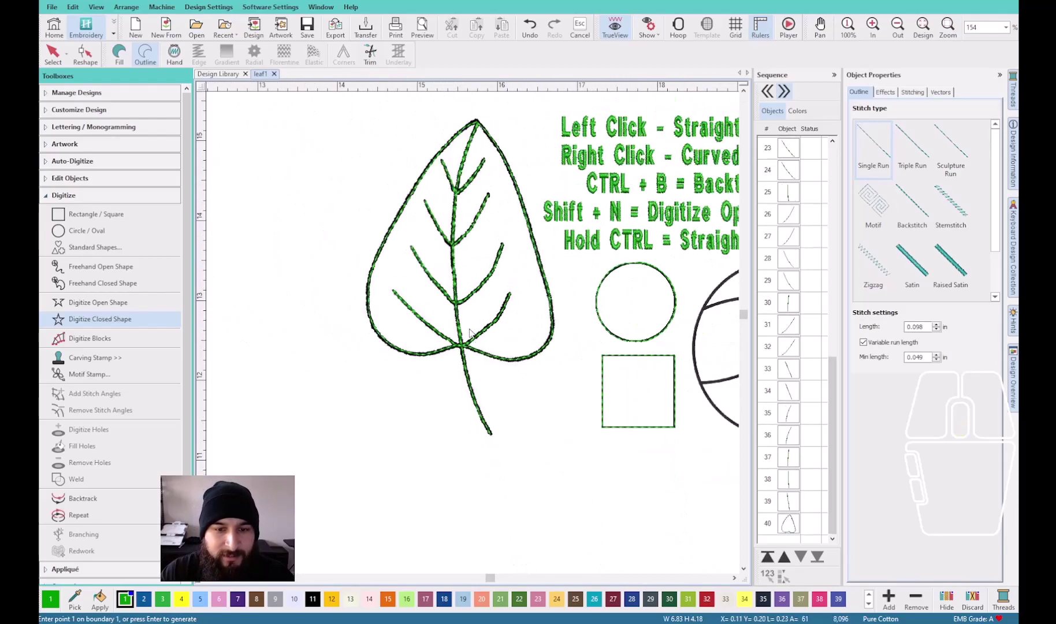
key("Escape")
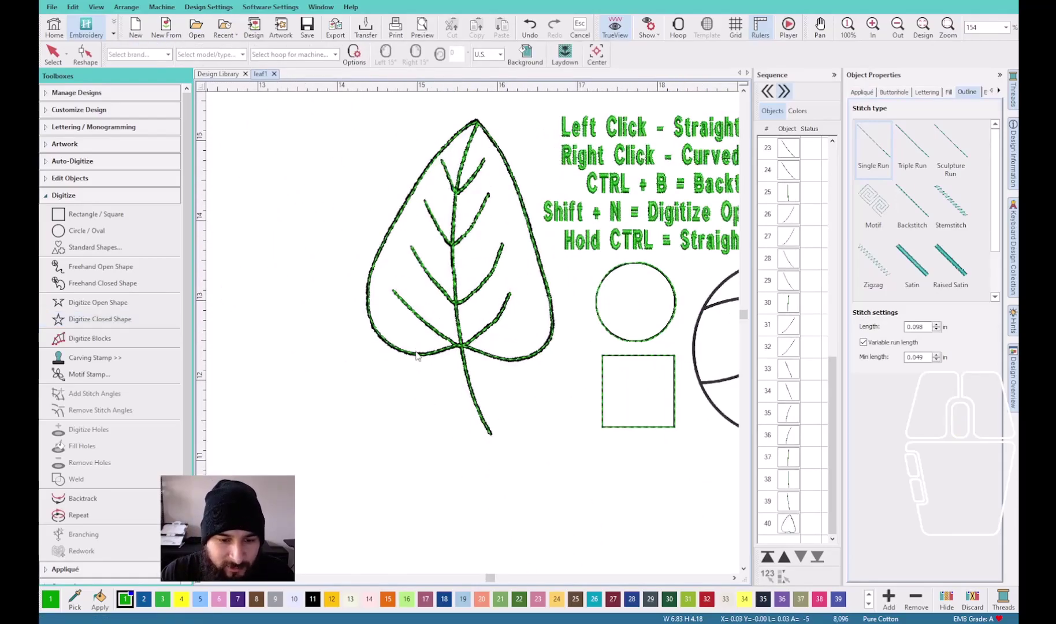
left_click(417, 356)
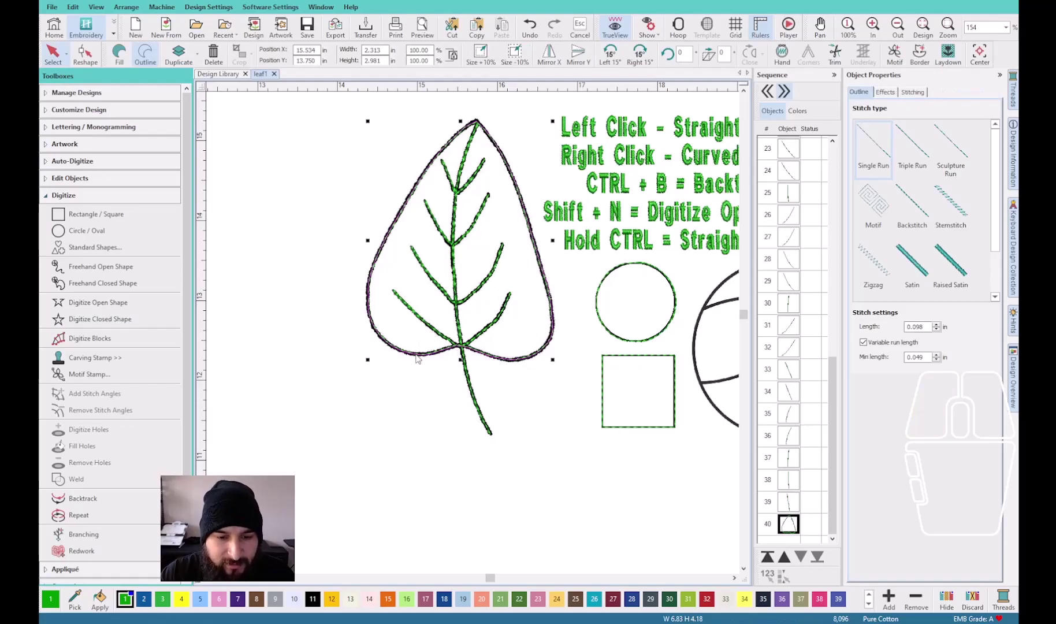
key("ctrl+b")
key("Escape")
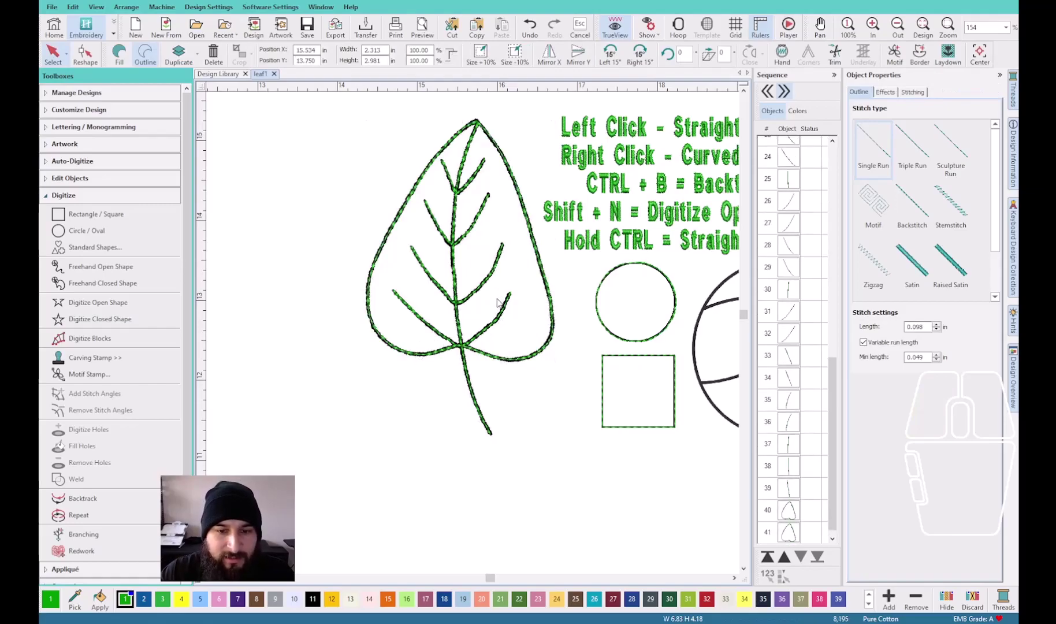
Start a single-run open shape where the beach ball's short upper right seam meets the outer circle
scroll(497, 301, "down", 1)
scroll(472, 236, "down", 3)
scroll(607, 357, "up", 3)
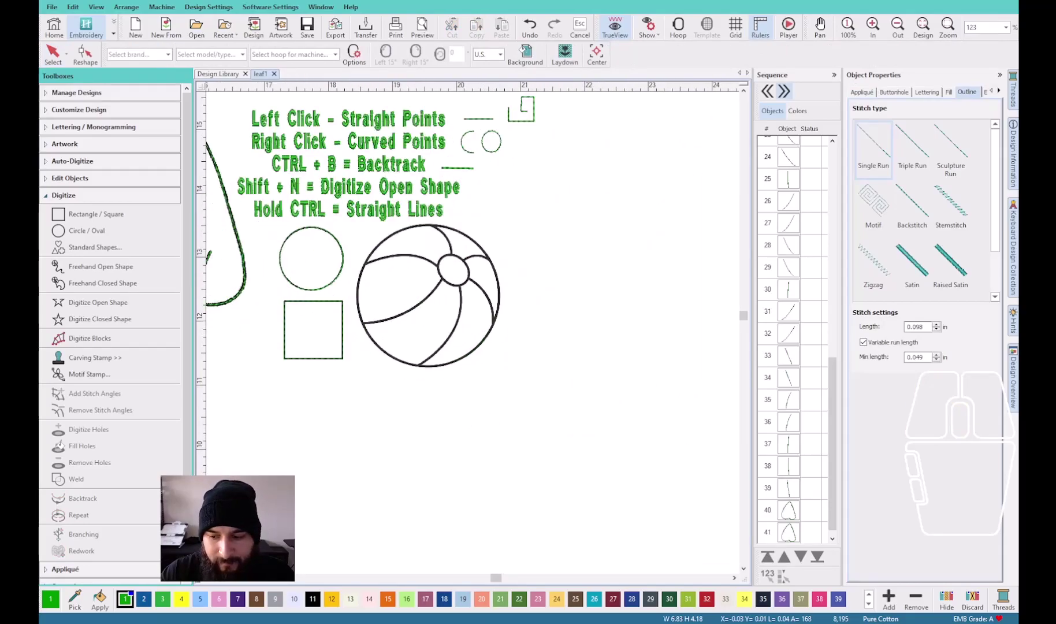
scroll(457, 210, "up", 3)
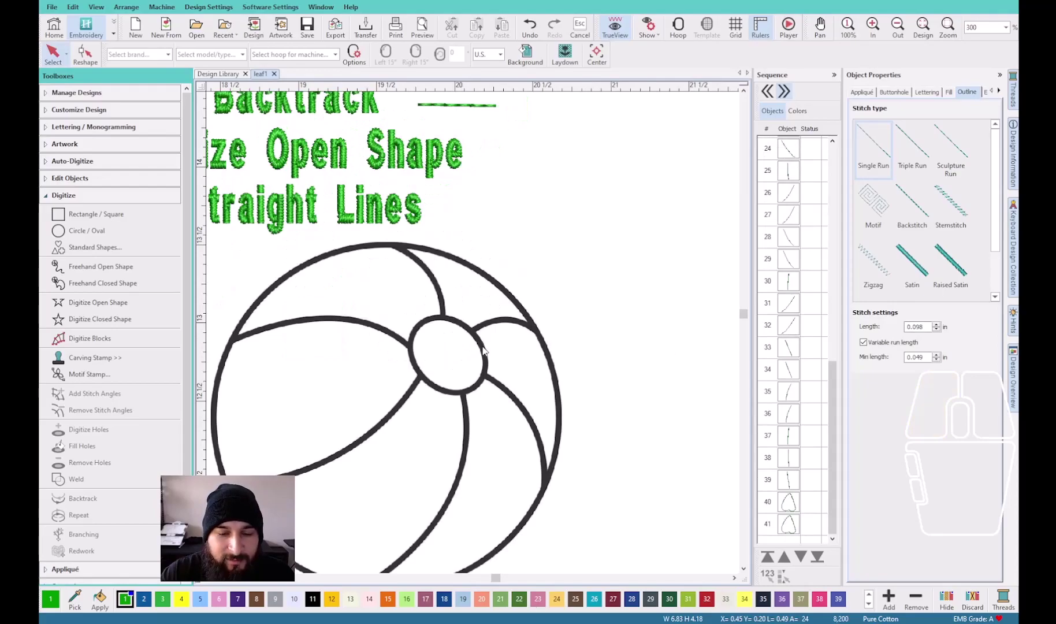
scroll(483, 387, "down", 1)
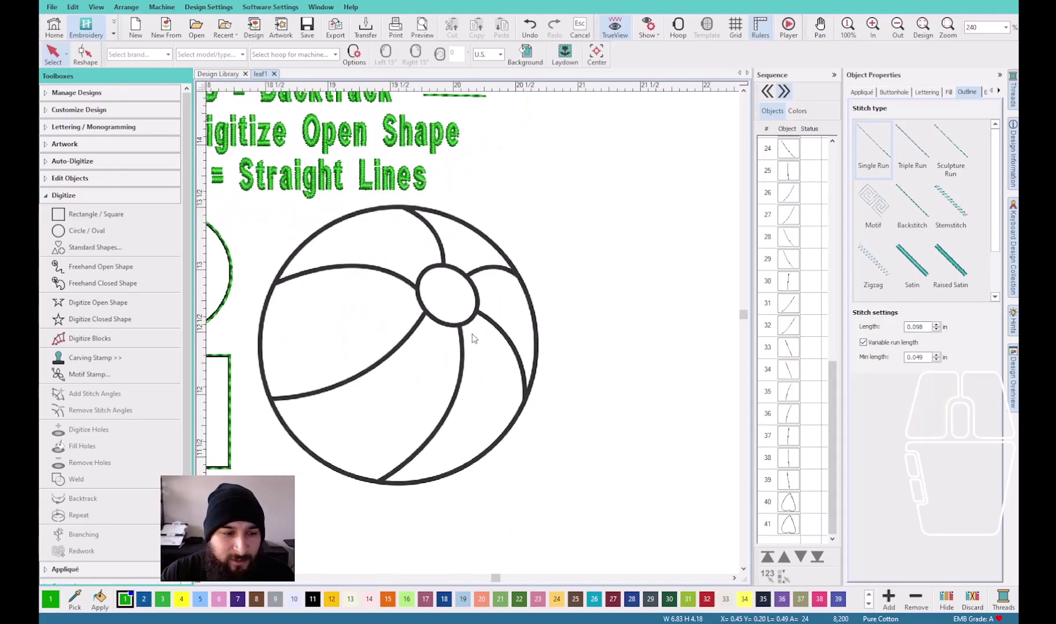
left_click(97, 302)
scroll(428, 301, "up", 3)
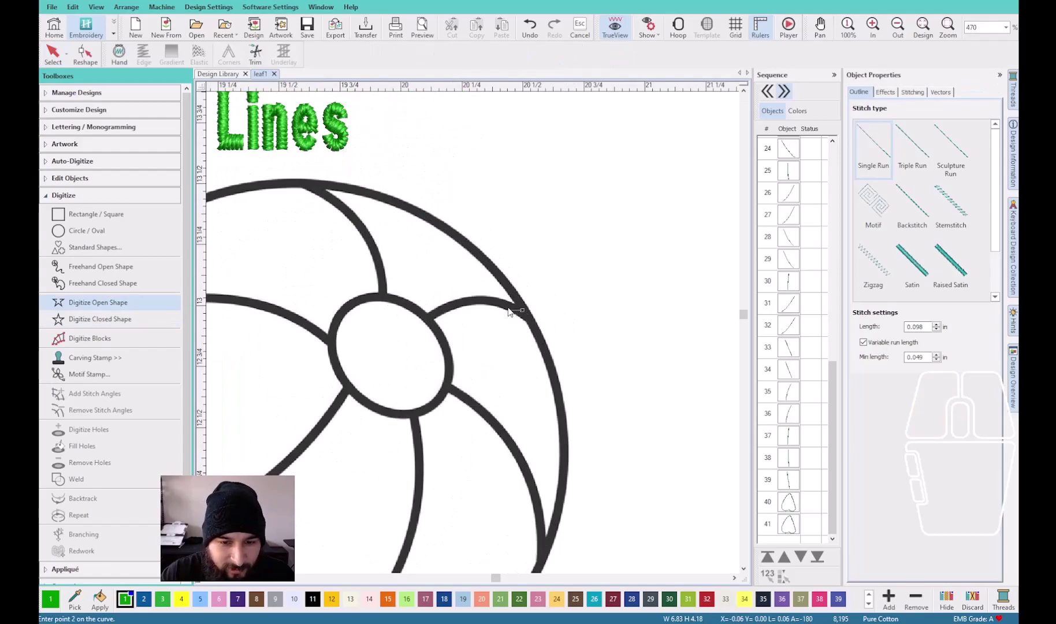
scroll(501, 307, "up", 4)
scroll(472, 337, "up", 2)
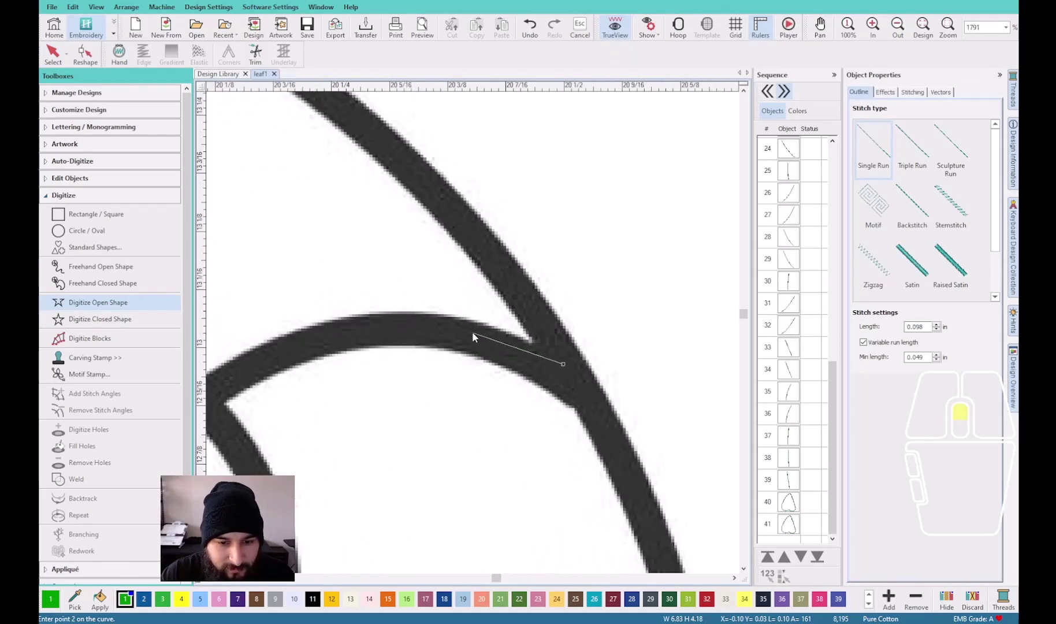
Trace the upper right seam with curved points inward to the centre oval, replacing the misplaced point, and generate the run
left_click(469, 333)
left_click(333, 337)
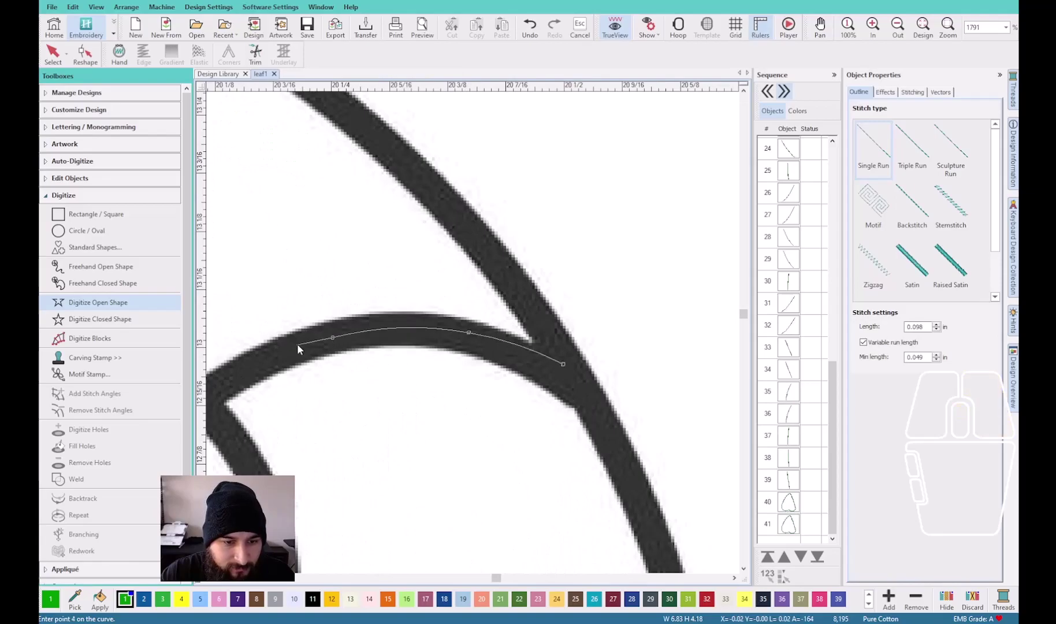
left_click(293, 348)
key("BackSpace")
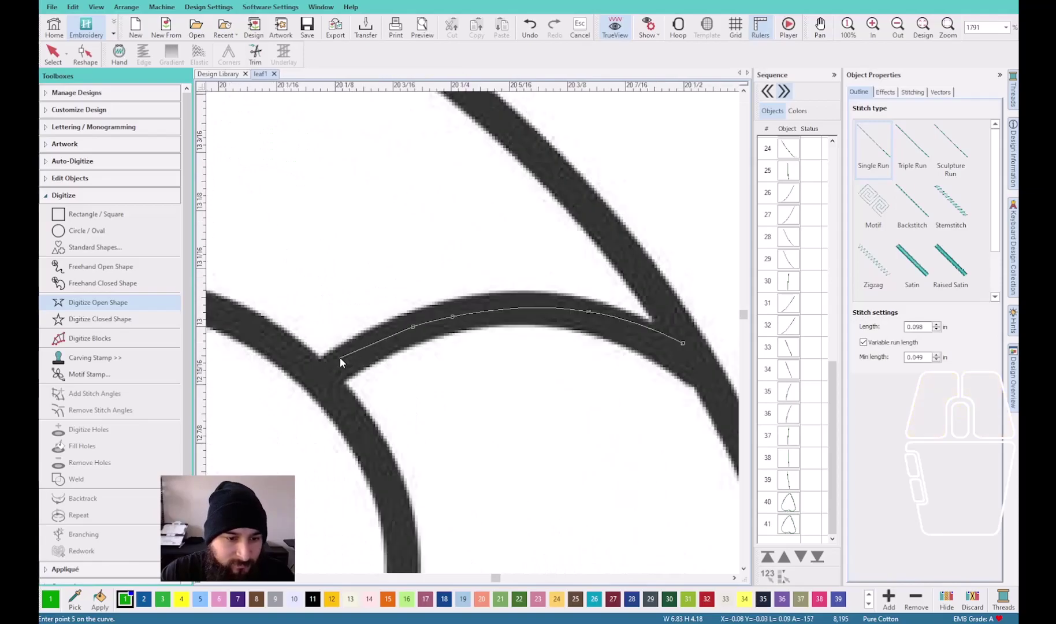
left_click(391, 335)
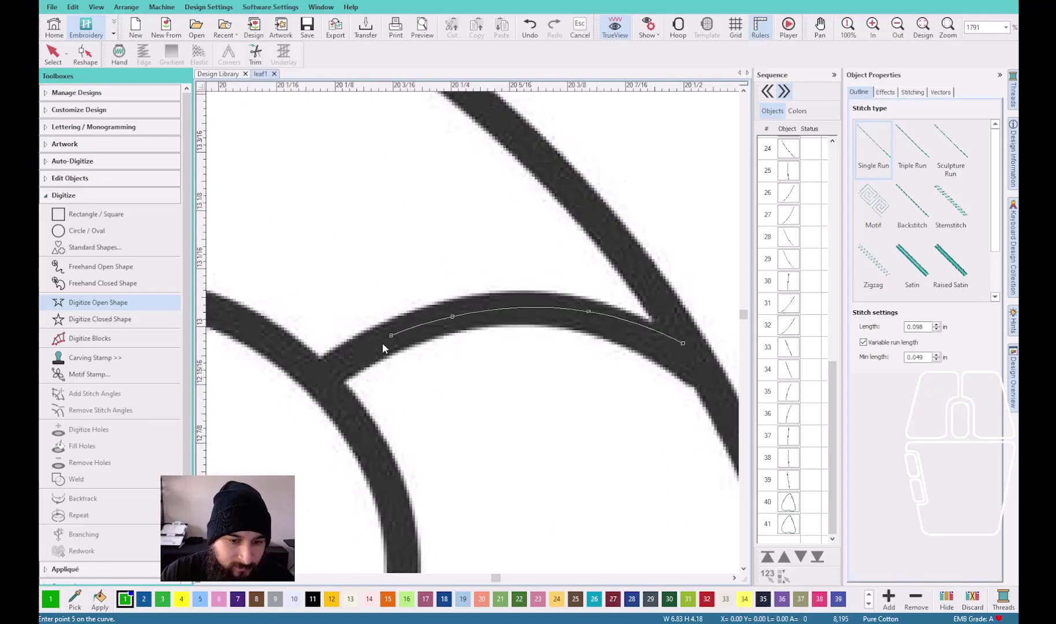
left_click(321, 377)
key("Return")
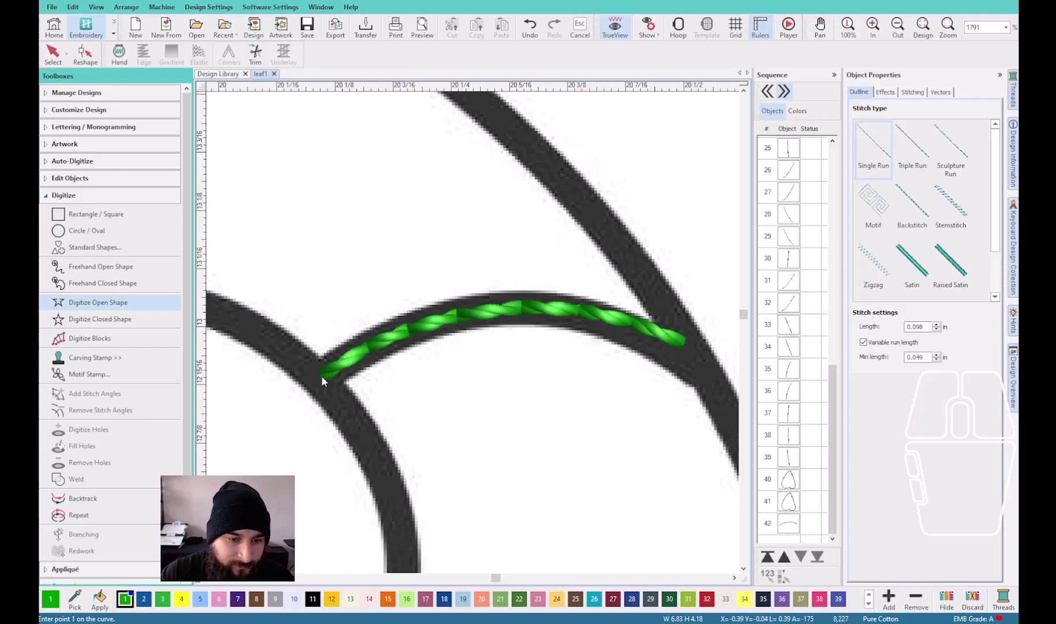
Digitize a single run along the centre oval's edge from the upper right seam to the top seam
scroll(321, 375, "down", 5)
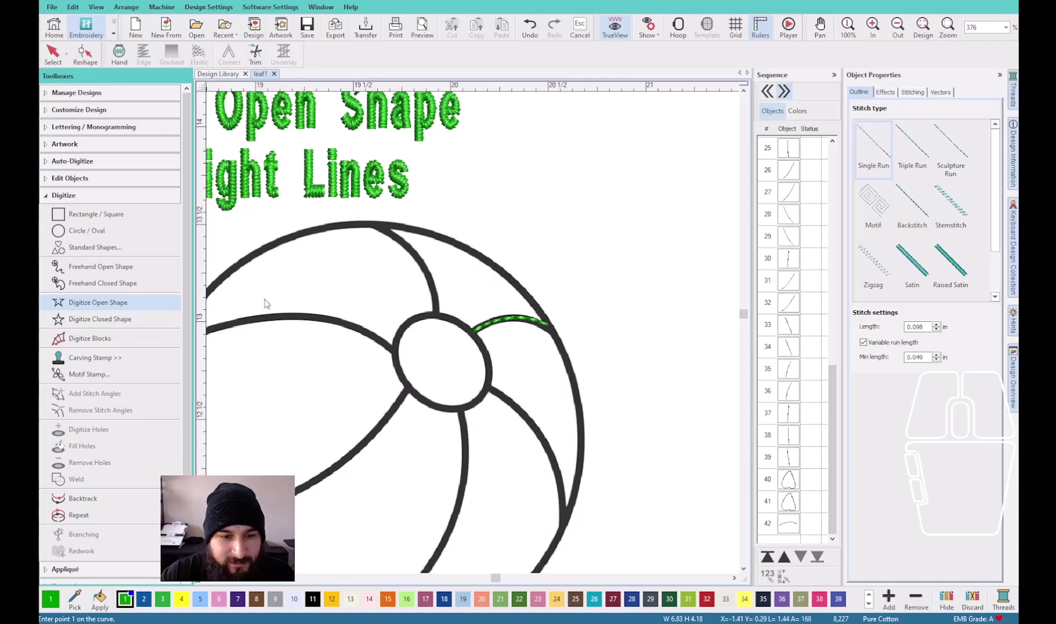
scroll(266, 288, "down", 2)
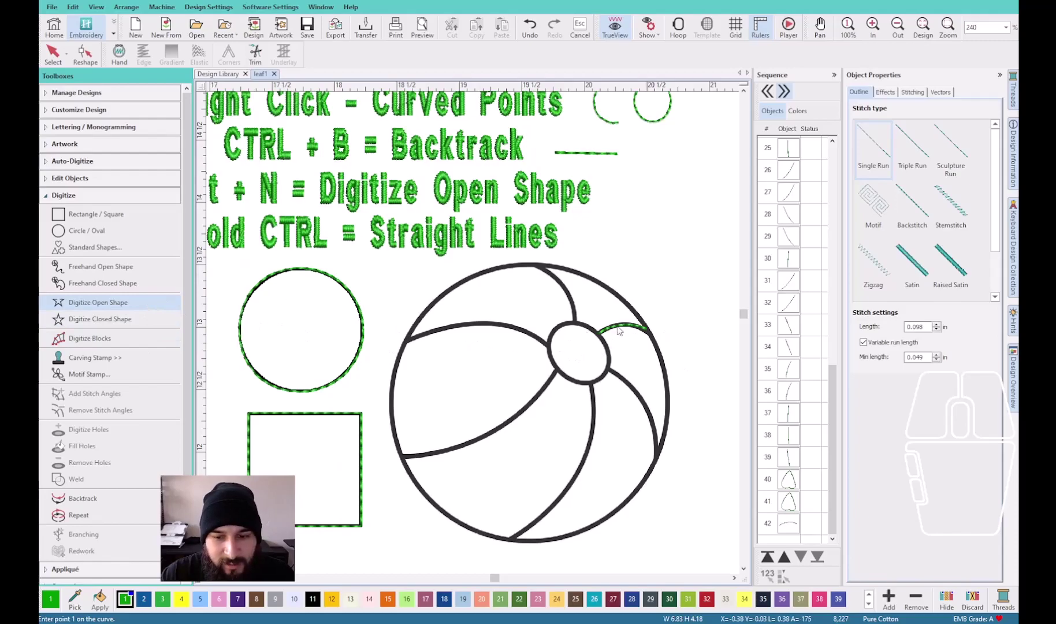
scroll(616, 327, "up", 3)
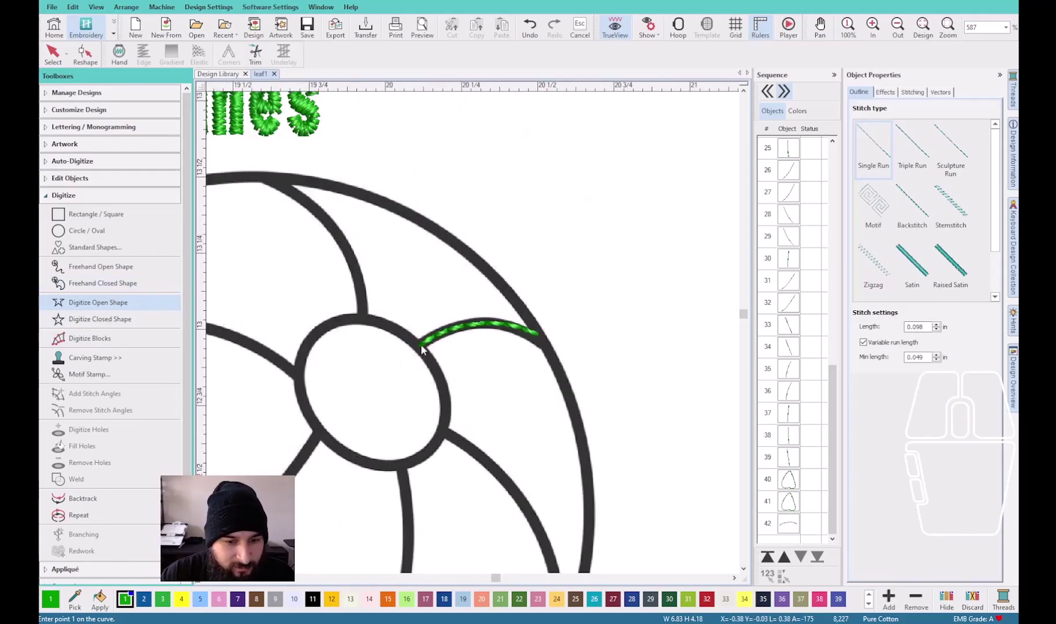
left_click(393, 328)
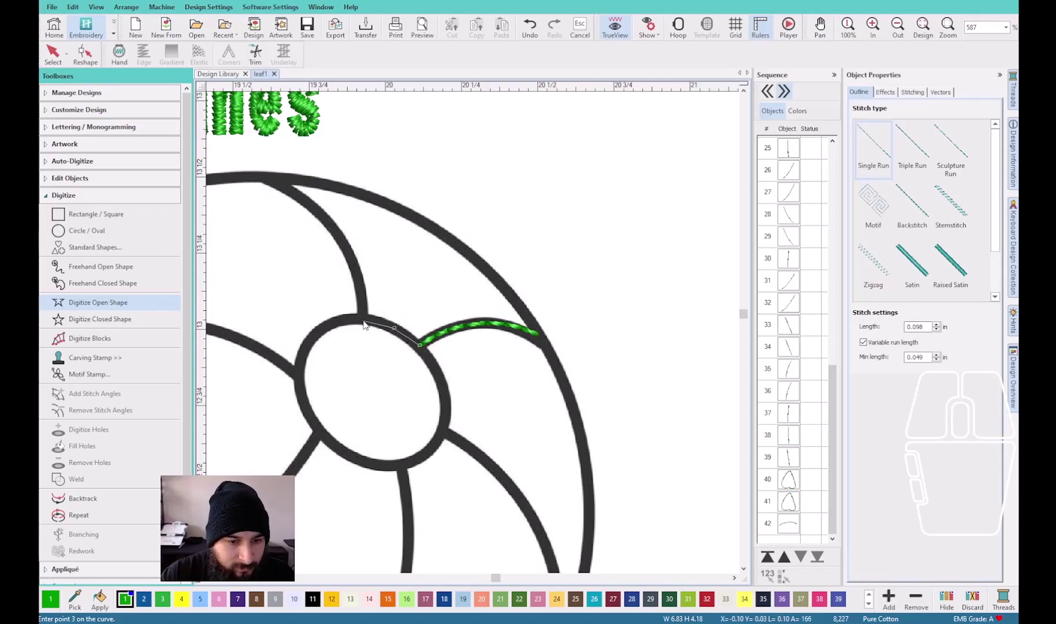
left_click(364, 319)
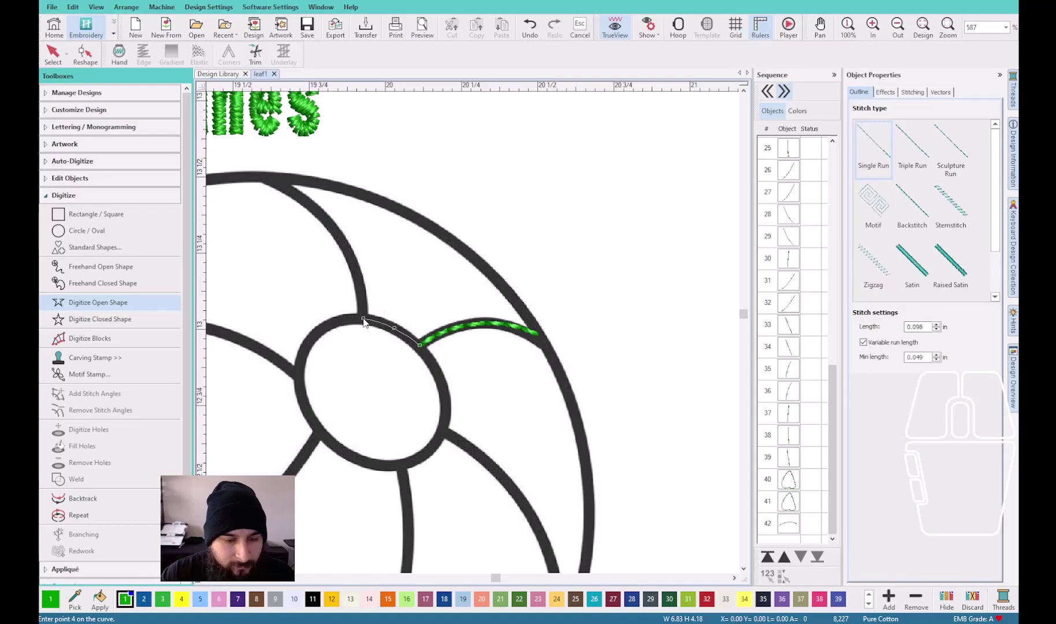
key("Return")
Trace the top seam from the centre oval out to the outer circle and generate the run
left_click(364, 319)
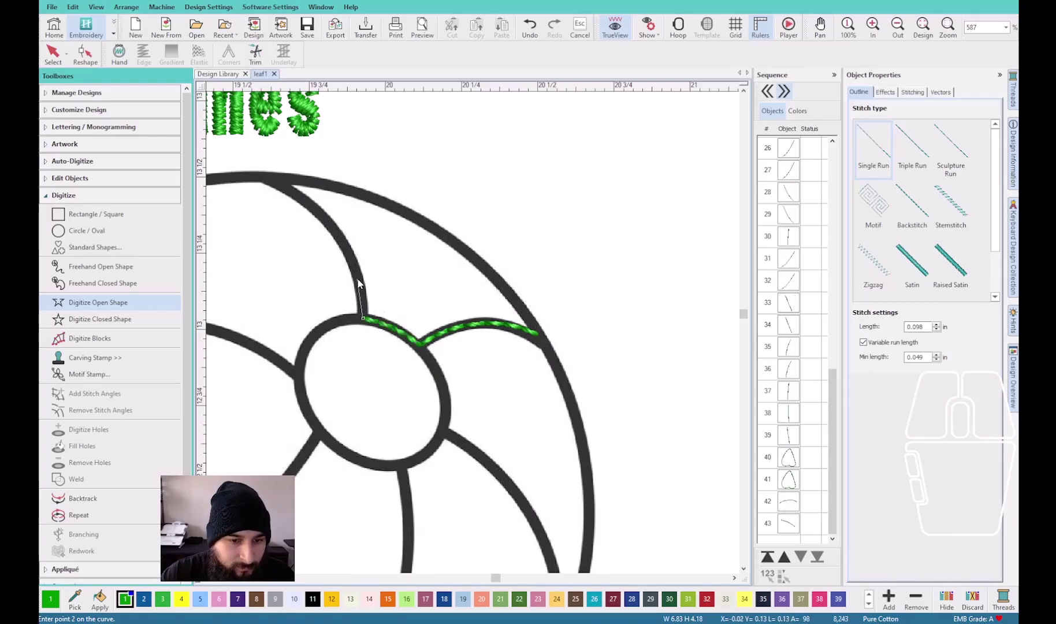
left_click(358, 277)
left_click(312, 205)
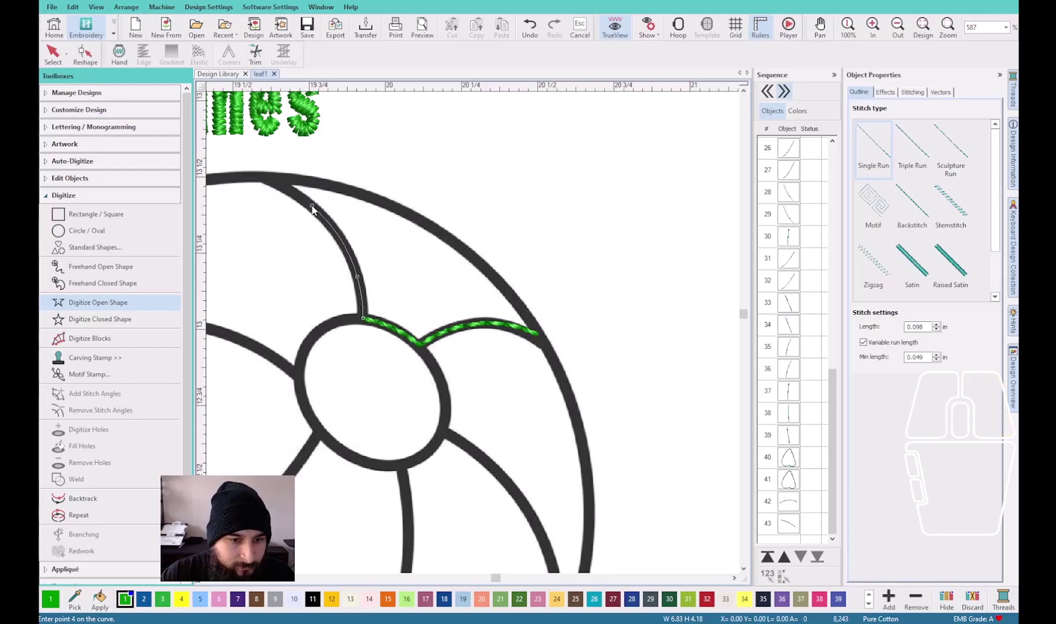
left_click(277, 182)
key("Return")
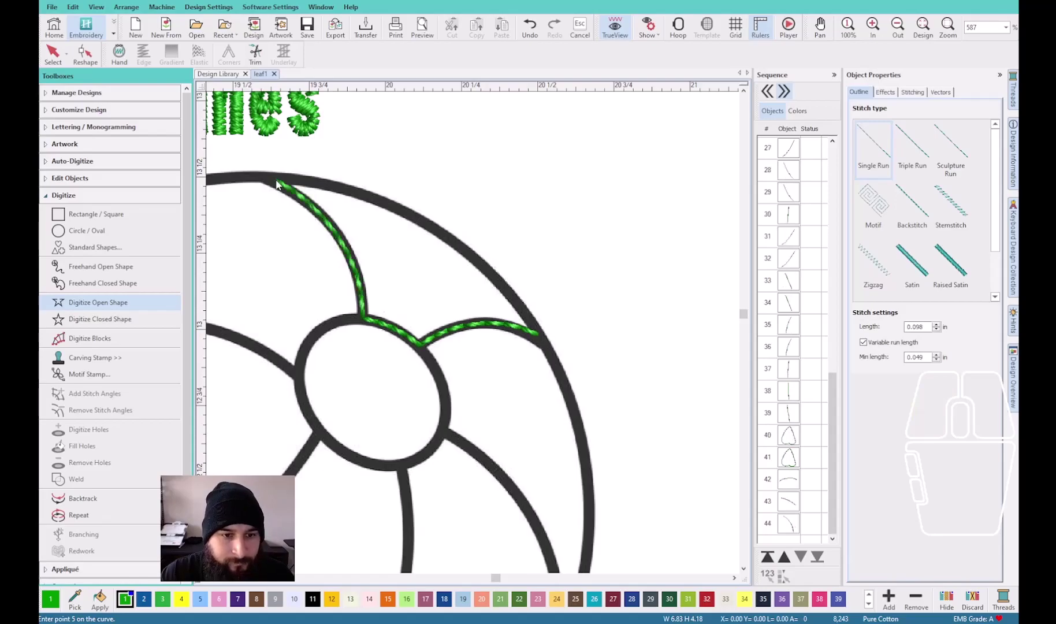
Leave the digitizing tool, backtrack the top seam run to the centre oval, and deselect it
key("Escape")
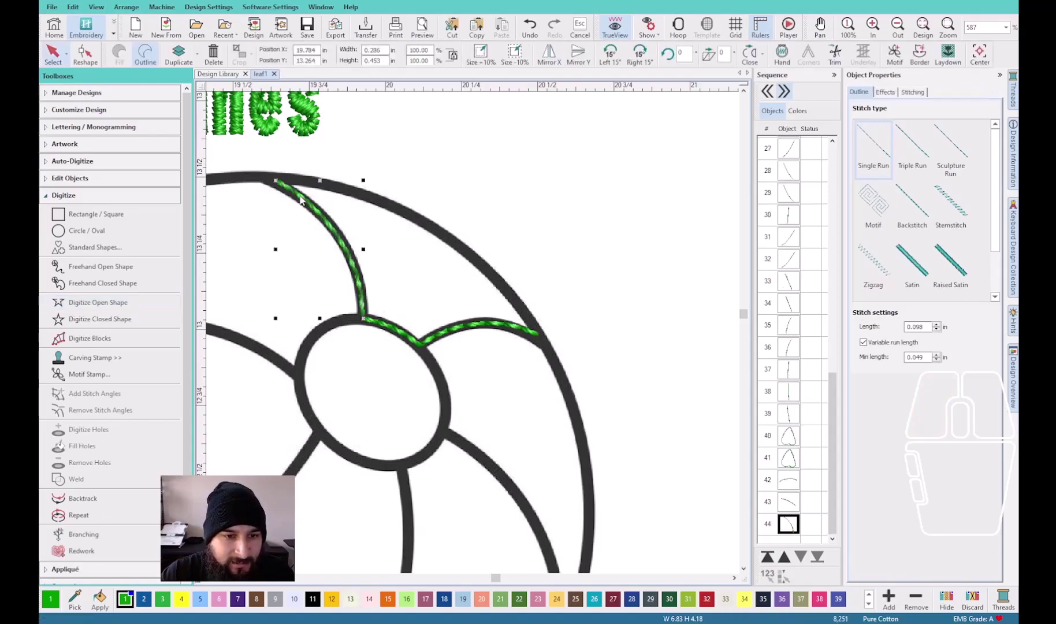
key("ctrl+d")
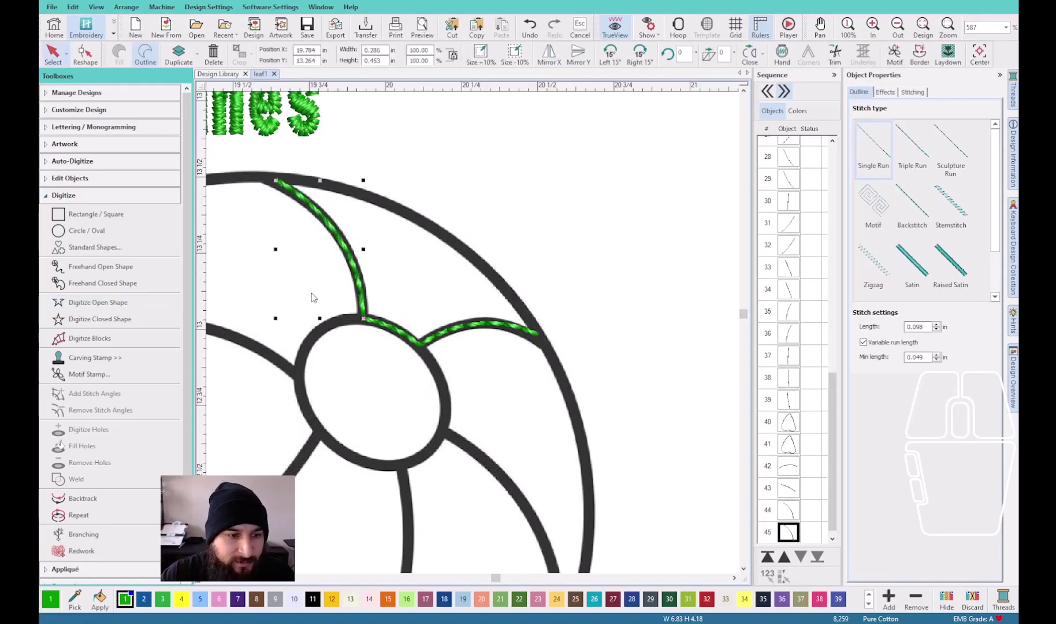
key("Escape")
Digitize an open single run around the centre oval's upper left arc, from the top seam to the upper left seam
left_click(98, 303)
scroll(524, 317, "up", 2)
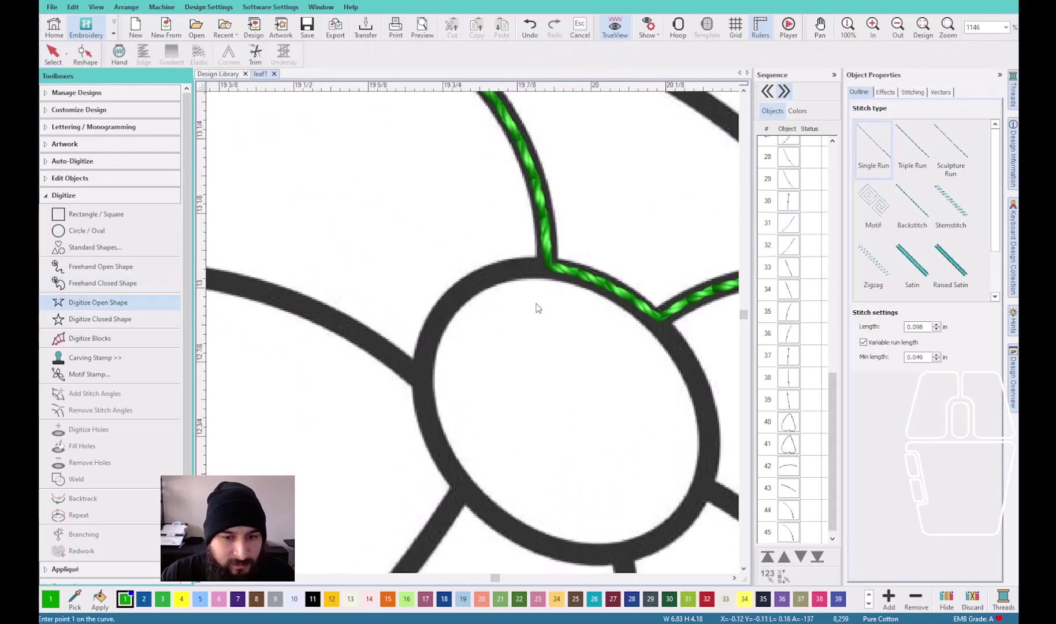
left_click(550, 263)
left_click(501, 273)
left_click(453, 299)
left_click(426, 341)
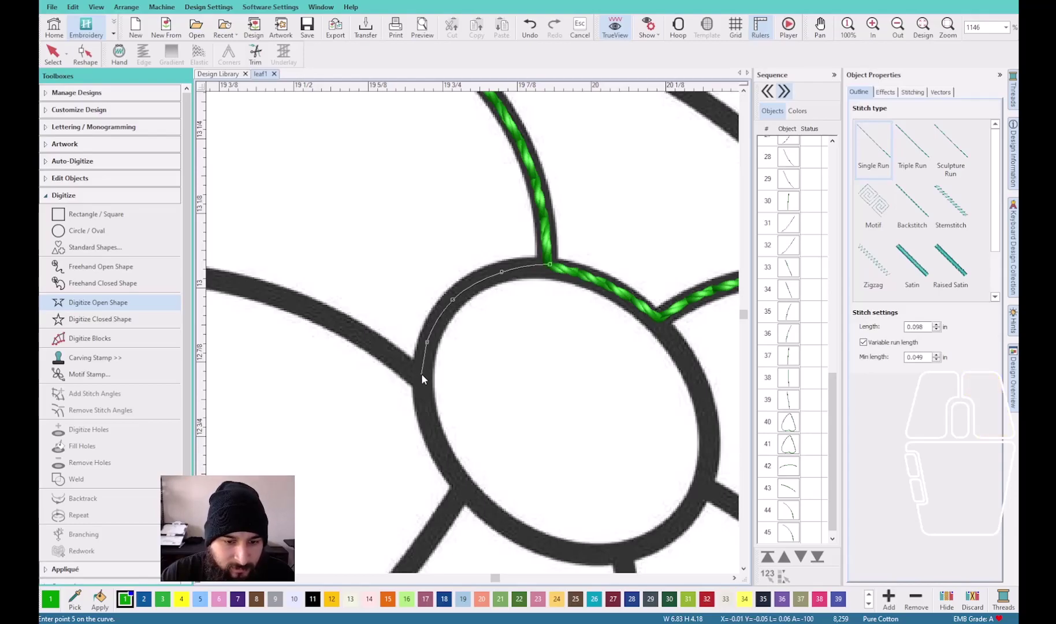
key("Return")
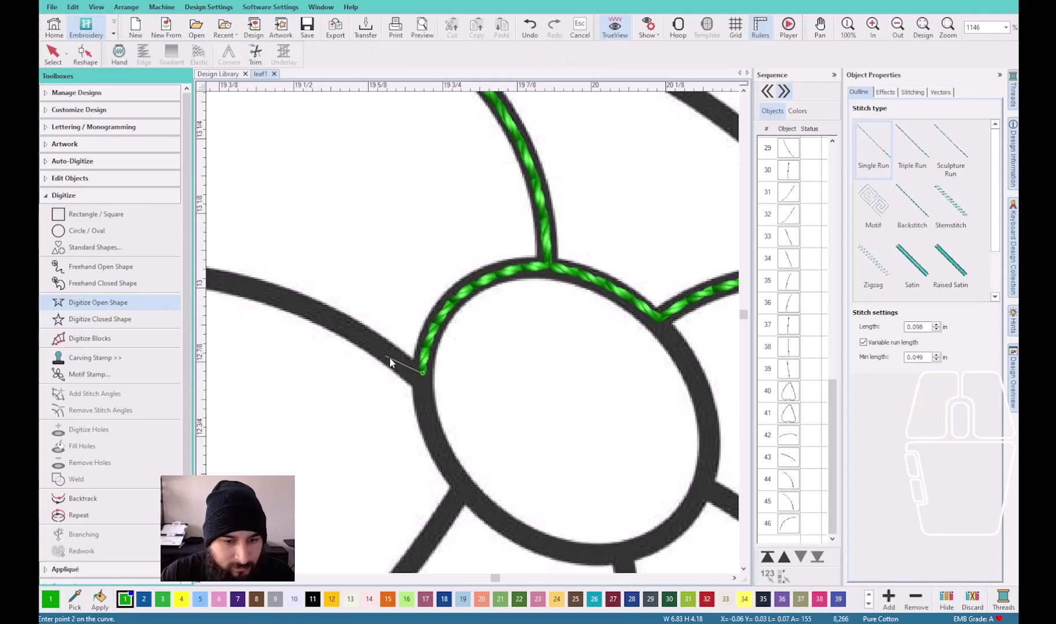
Begin tracing the upper left seam outward from the centre oval, removing the badly fitting points and placing new ones along the artwork
left_click(407, 366)
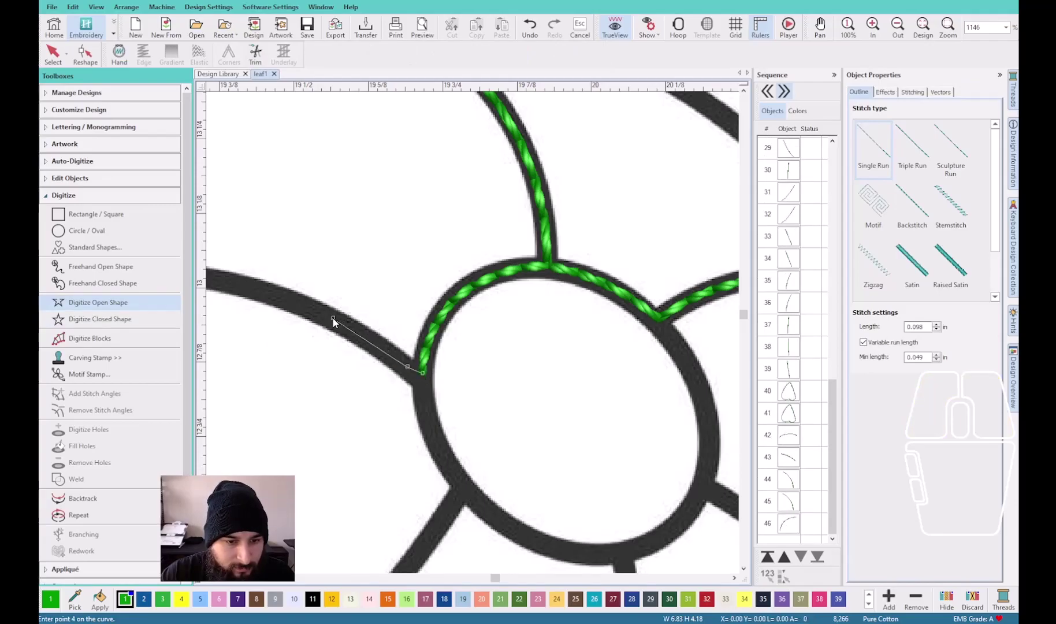
left_click(342, 301)
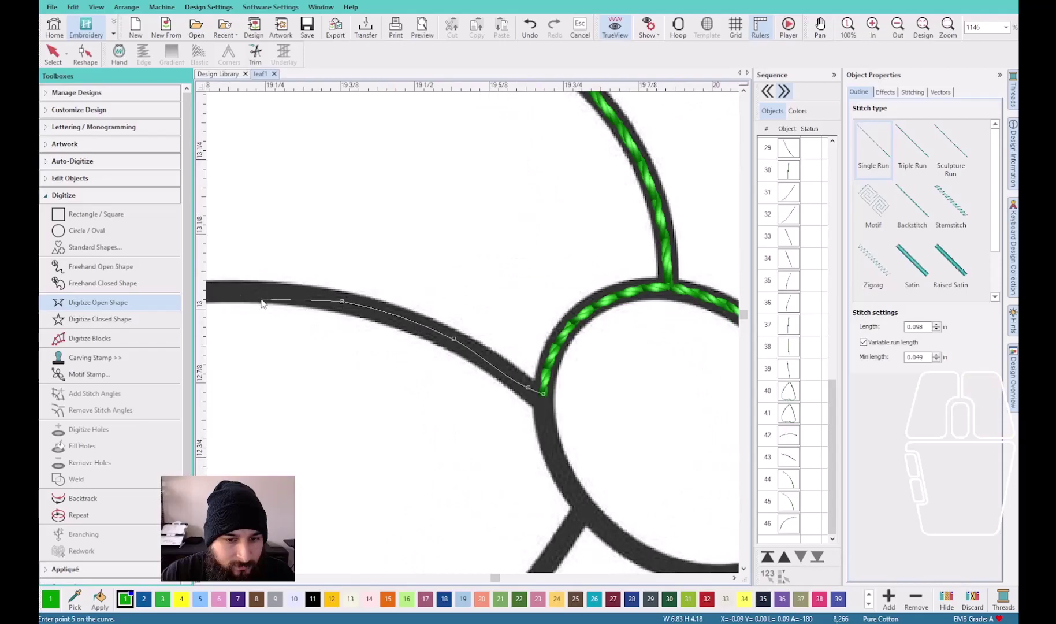
key("BackSpace")
key("BackSpace")
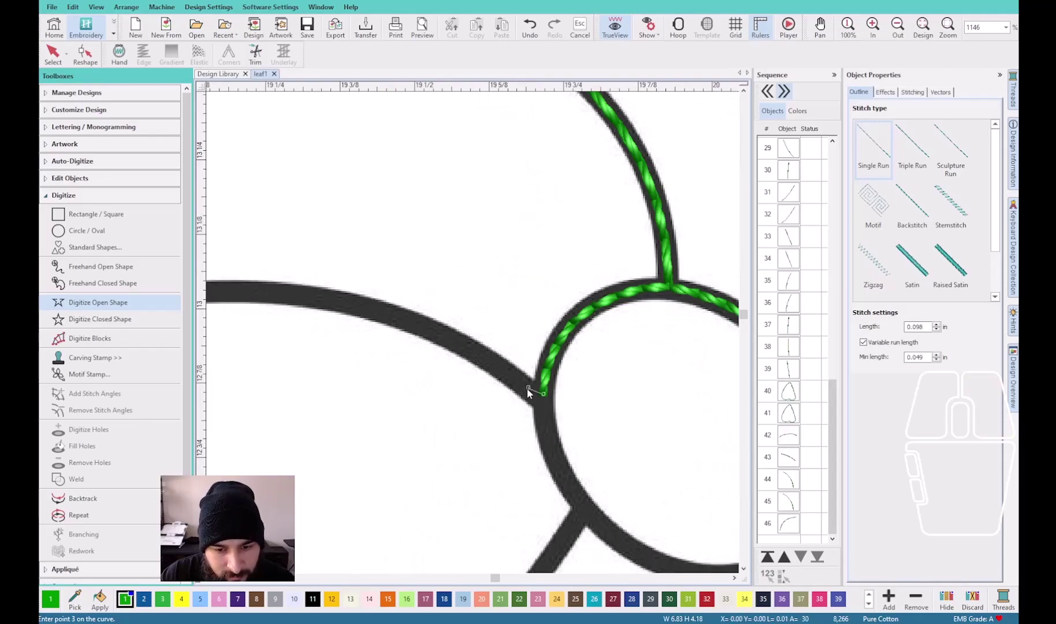
scroll(528, 388, "up", 2)
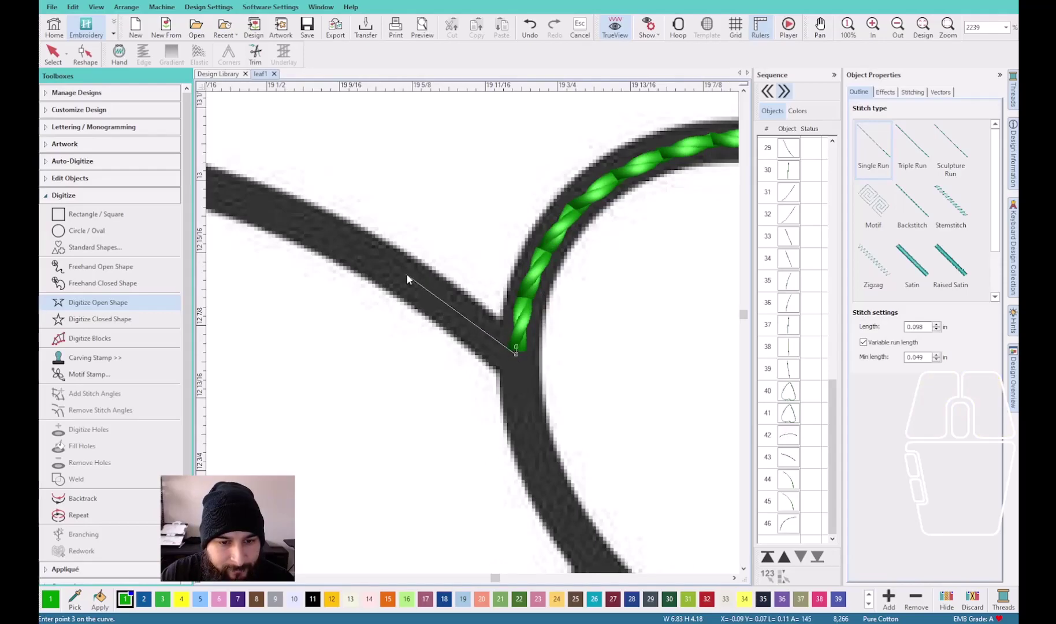
left_click(250, 200)
scroll(250, 199, "down", 2)
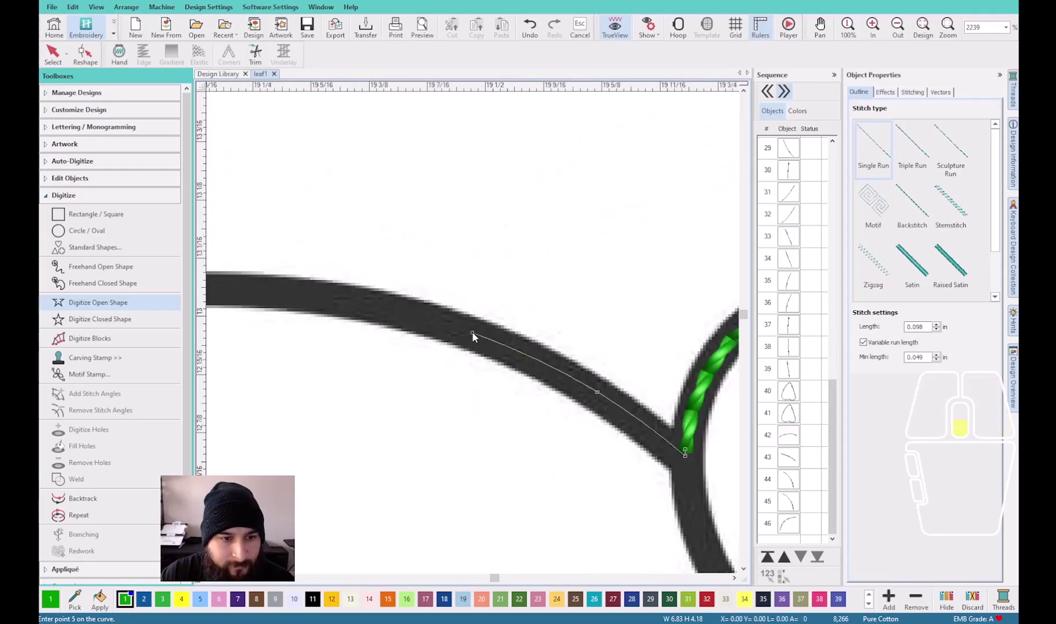
Trace the rest of the upper left seam to its junction with the outer circle and generate the run
left_click(406, 313)
key("c")
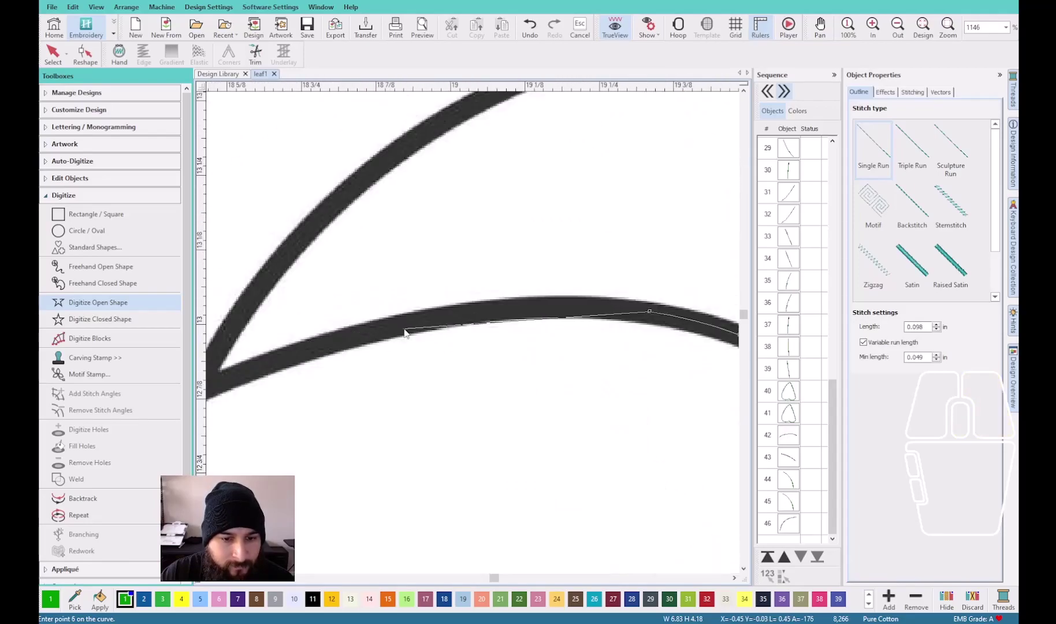
left_click(509, 312)
left_click(407, 325)
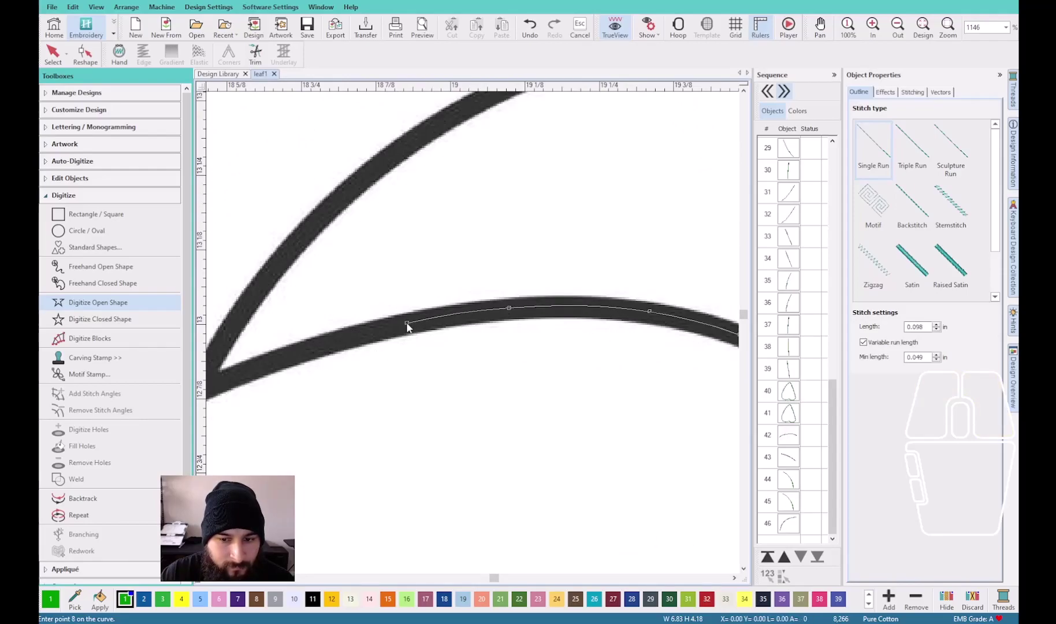
left_click(340, 339)
key("c")
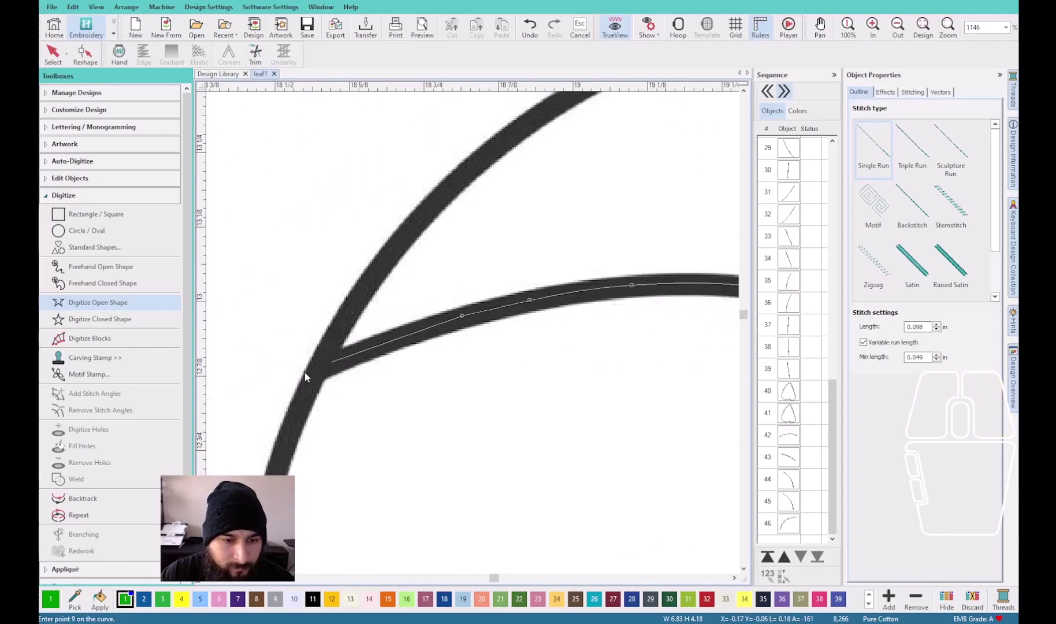
left_click(325, 367)
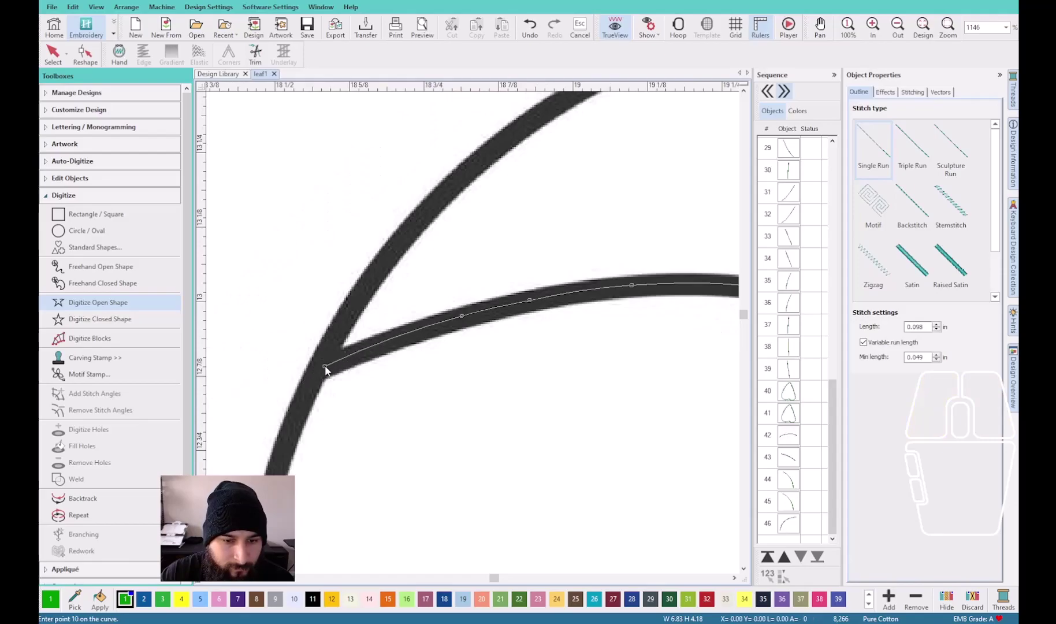
key("Return")
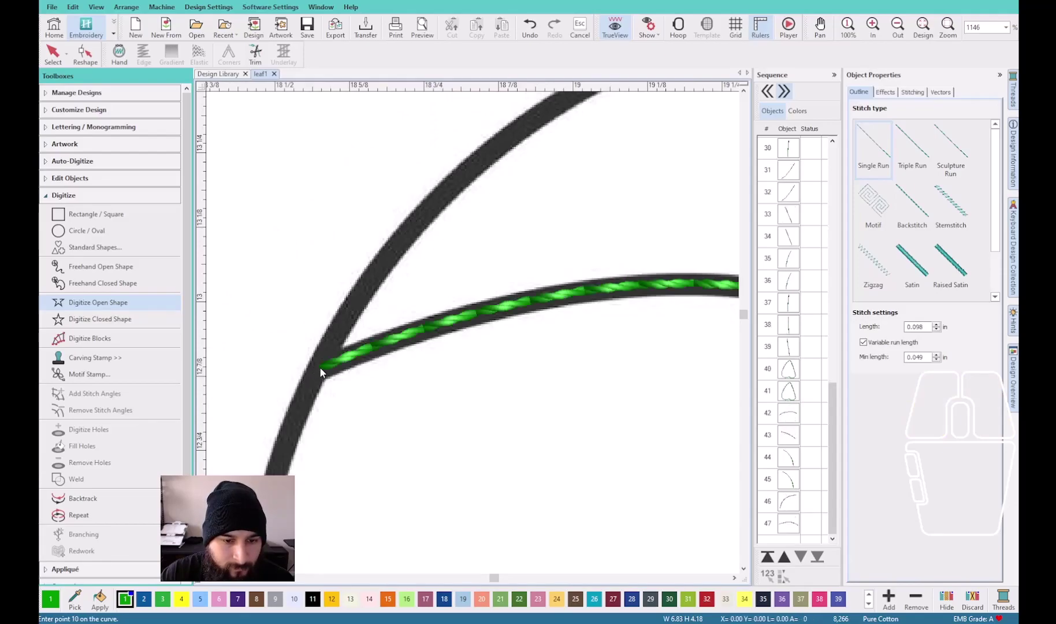
Leave the digitizing tool, backtrack the upper left seam run to the centre oval, and deselect it
key("Escape")
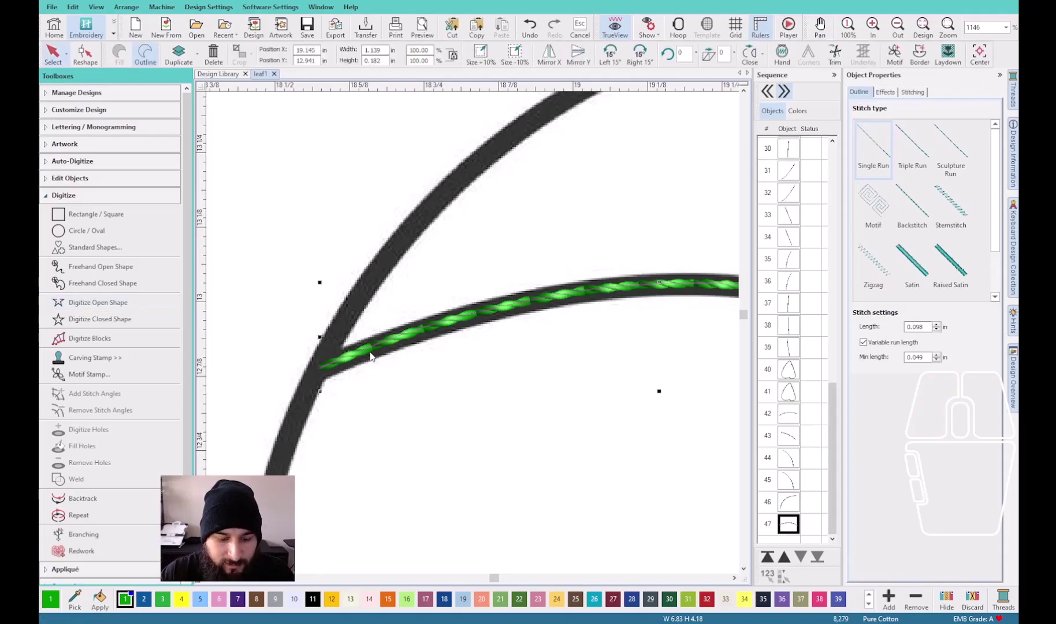
scroll(473, 338, "down", 3)
scroll(472, 338, "up", 3)
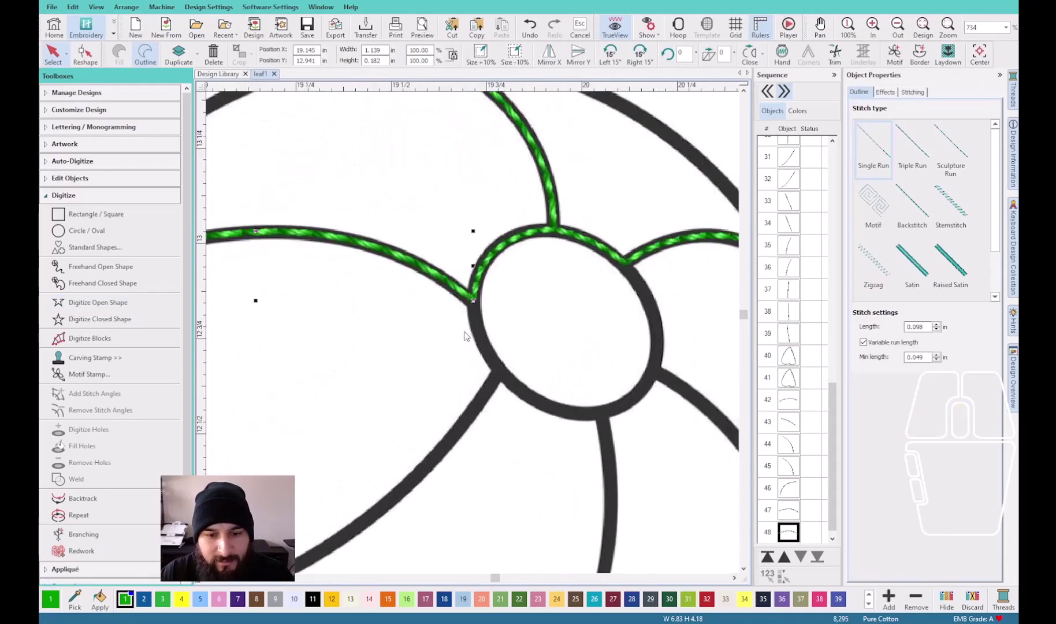
left_click(397, 314)
Digitize an open single run around the centre oval's left arc, from the upper left seam to the lower left seam
left_click(117, 305)
scroll(474, 337, "up", 3)
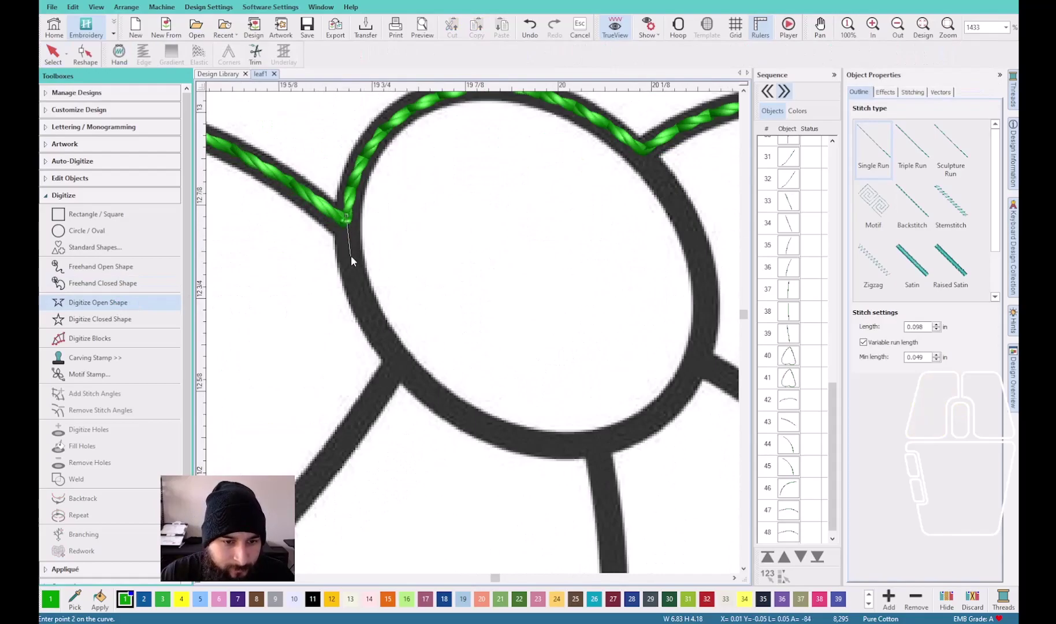
left_click(377, 328)
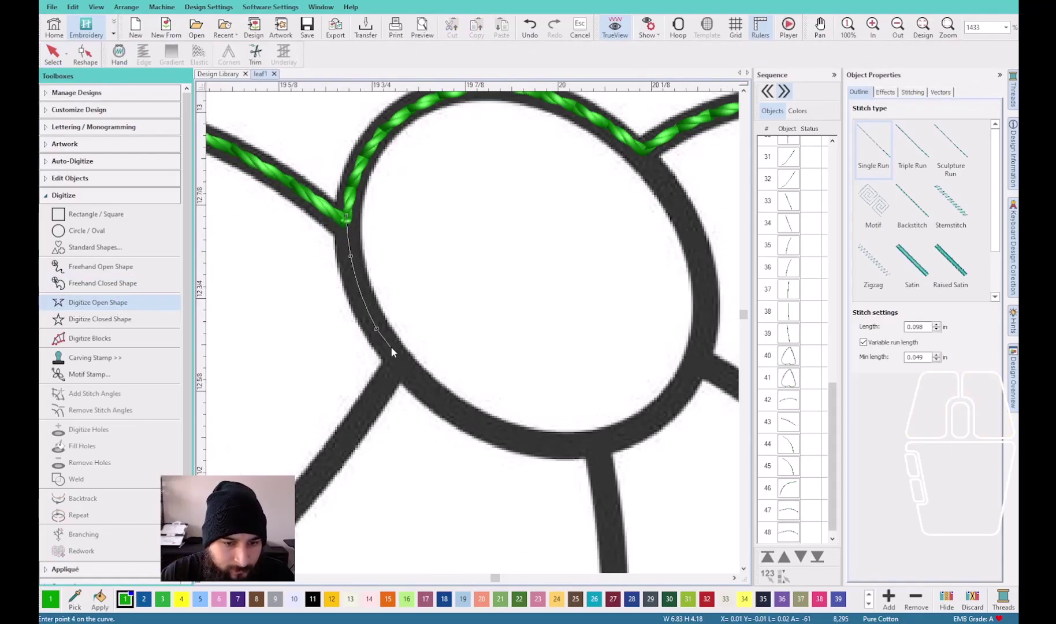
key("Return")
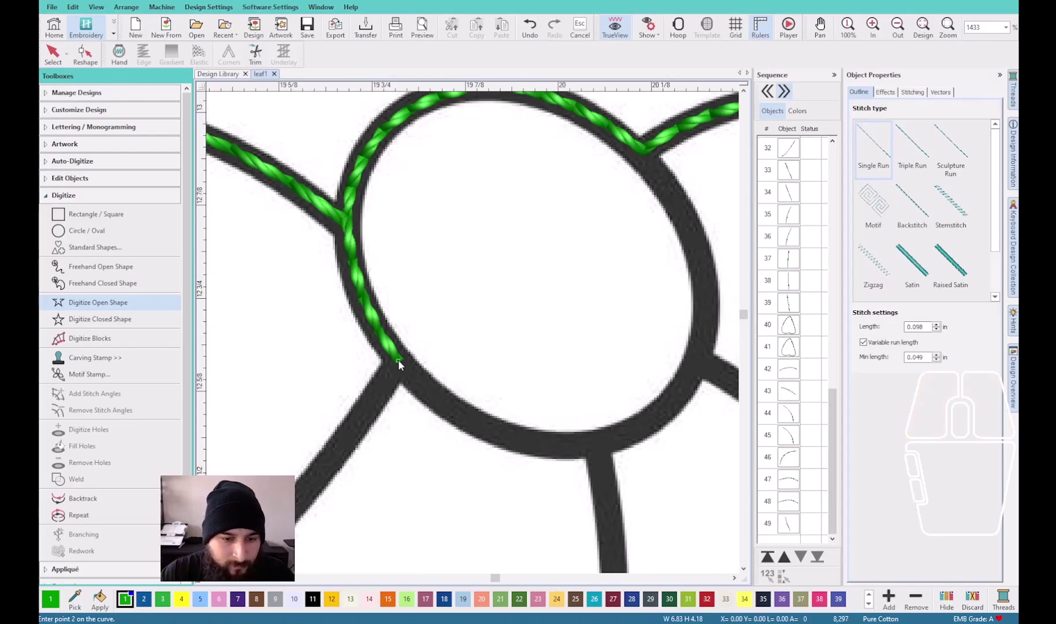
Trace the lower left seam as an open single run from the centre oval to its junction with the outer circle
left_click(365, 413)
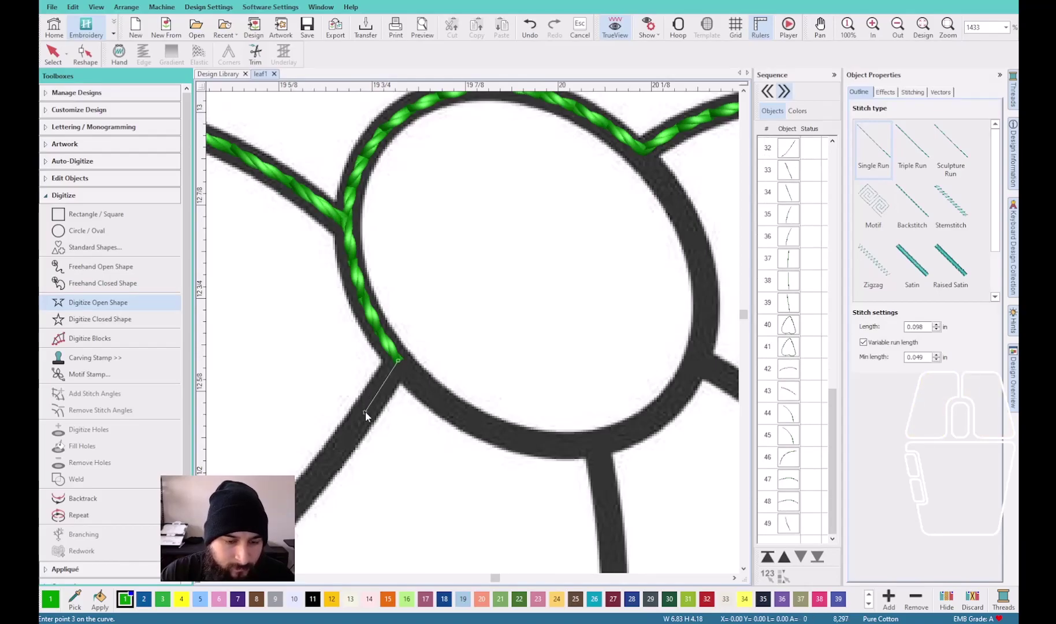
scroll(336, 456, "down", 1)
left_click(443, 359)
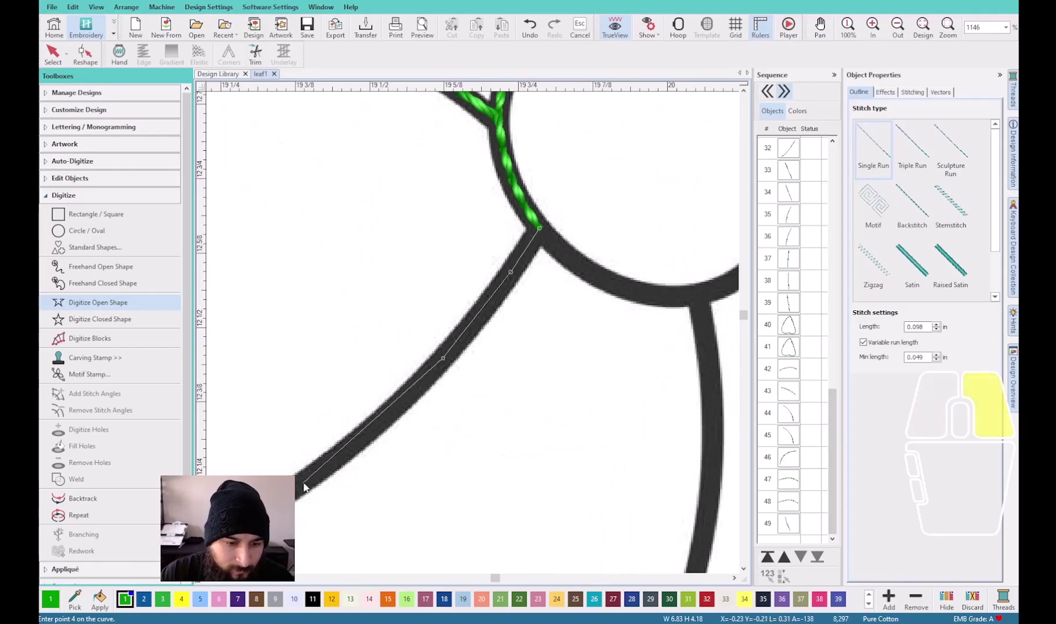
left_click(304, 484)
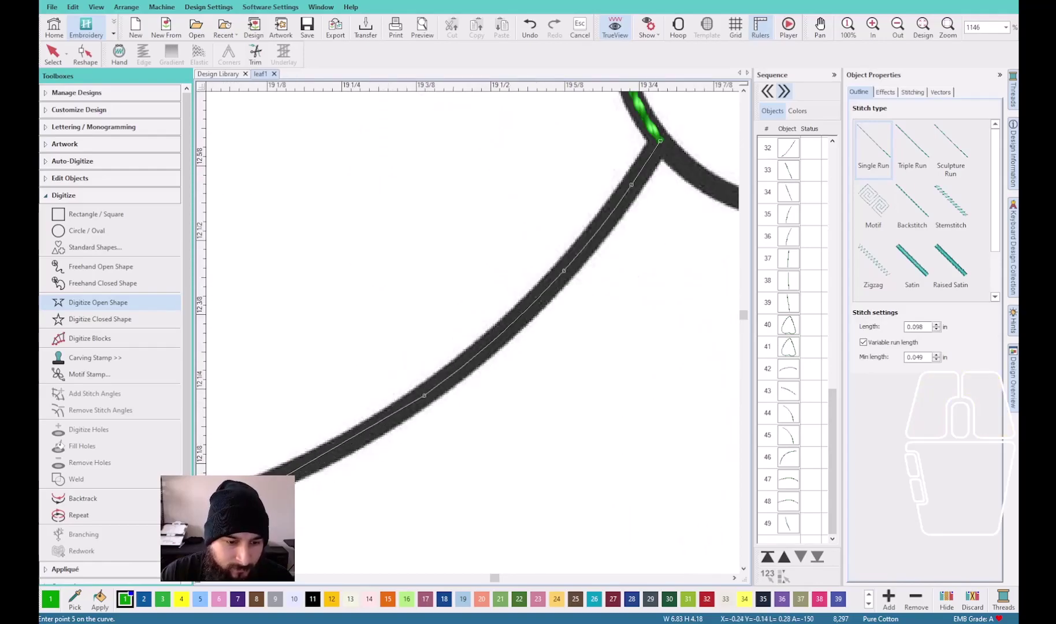
left_click(279, 475)
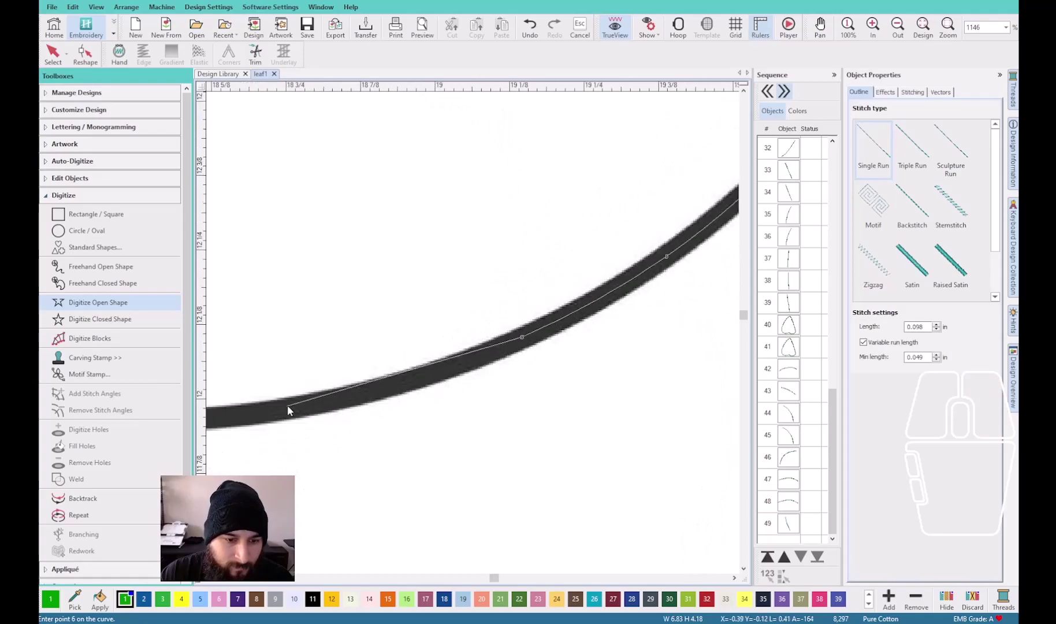
left_click(280, 407)
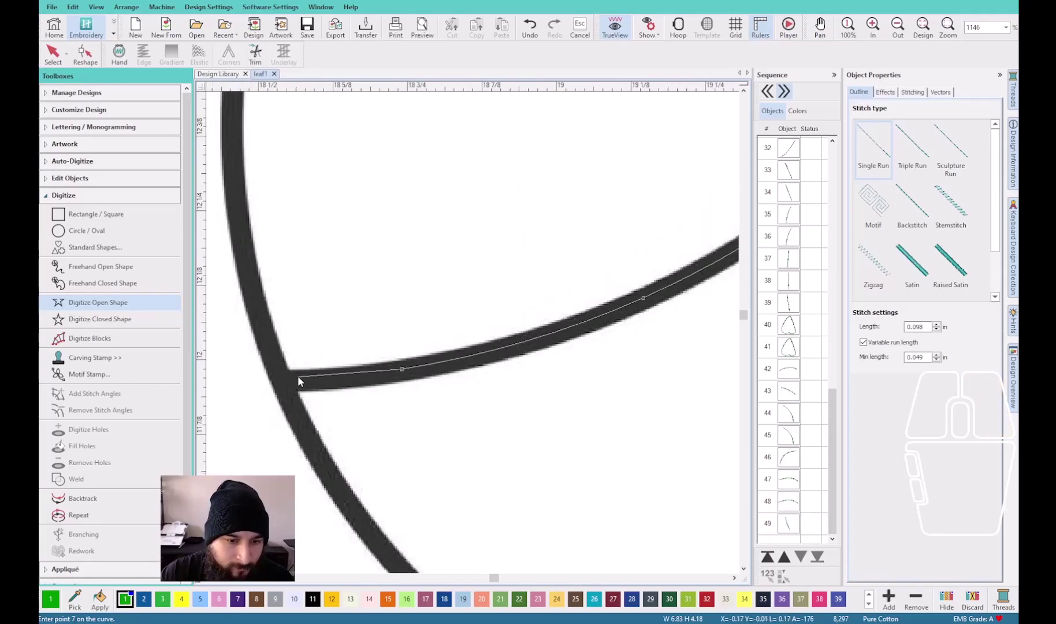
left_click(284, 379)
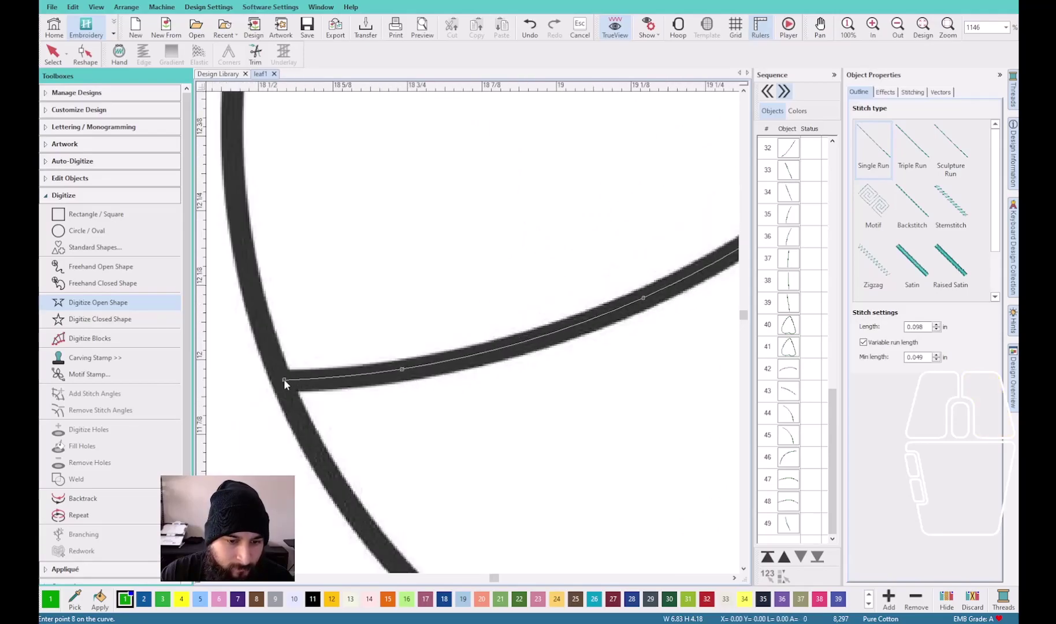
key("Return")
Leave the digitizing tool and backtrack the lower left seam run to the centre oval
scroll(468, 347, "down", 5)
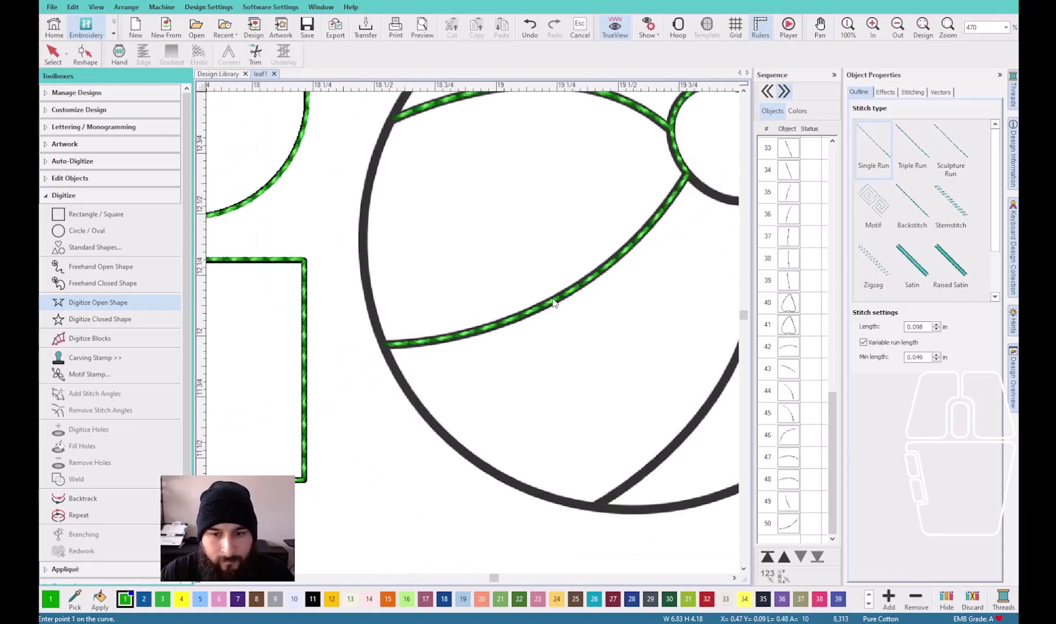
key("Escape")
scroll(624, 283, "down", 3)
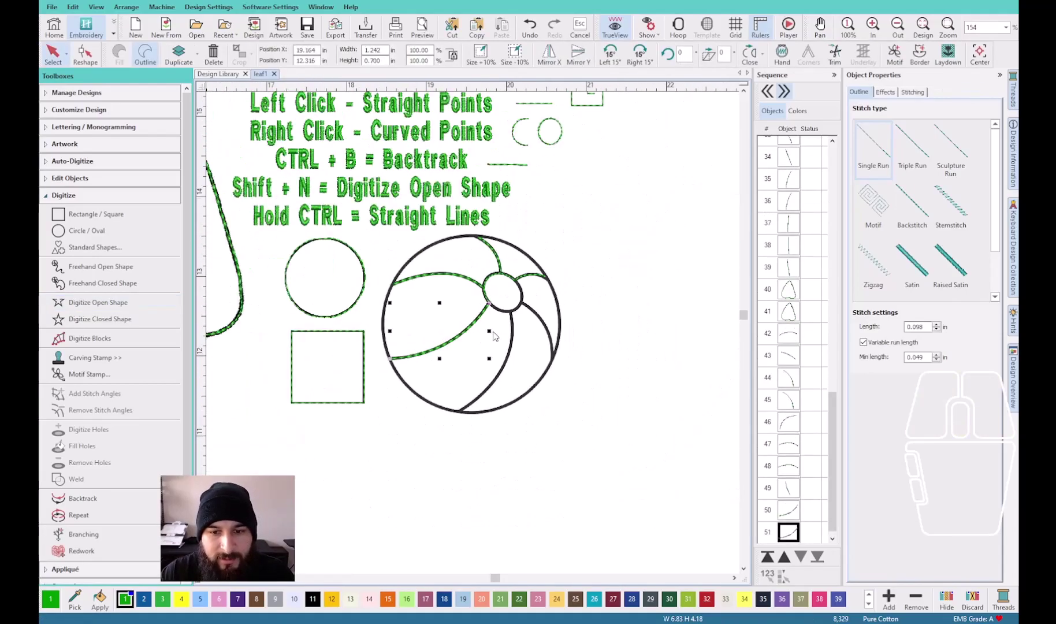
scroll(390, 328, "up", 3)
Digitize an open single run around the centre oval's lower left arc, from the lower left seam to the bottom seam
left_click(95, 302)
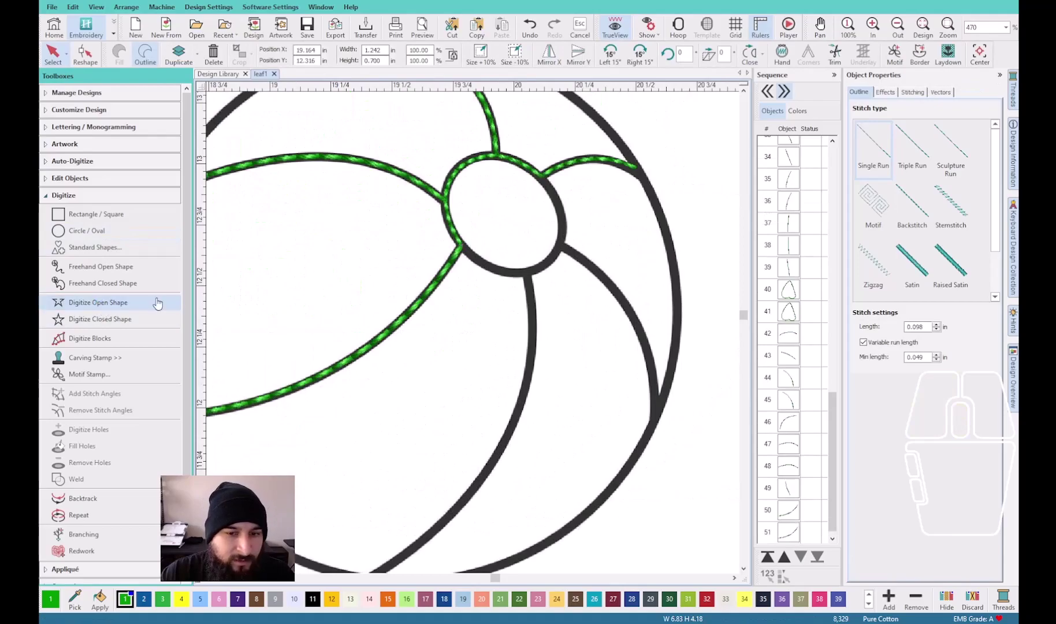
scroll(472, 337, "up", 2)
scroll(473, 337, "up", 2)
left_click(448, 283)
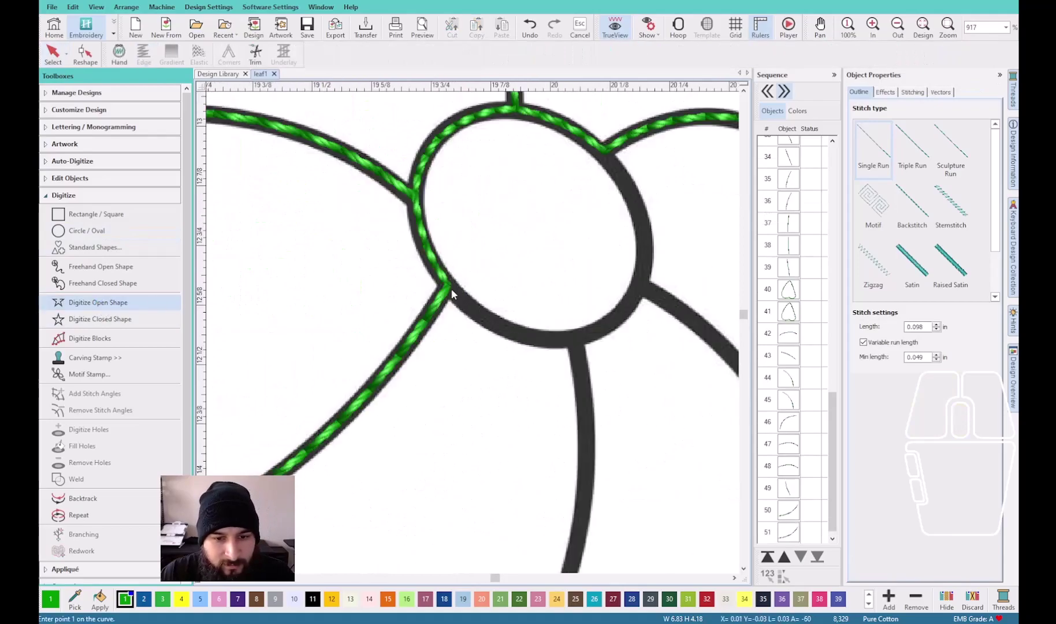
left_click(481, 315)
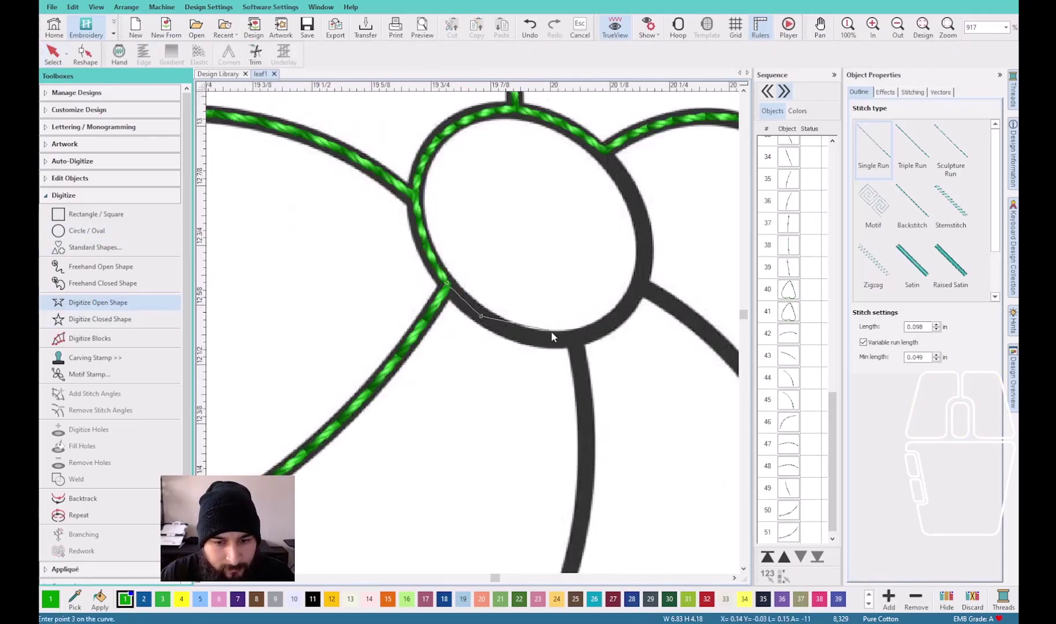
left_click(552, 339)
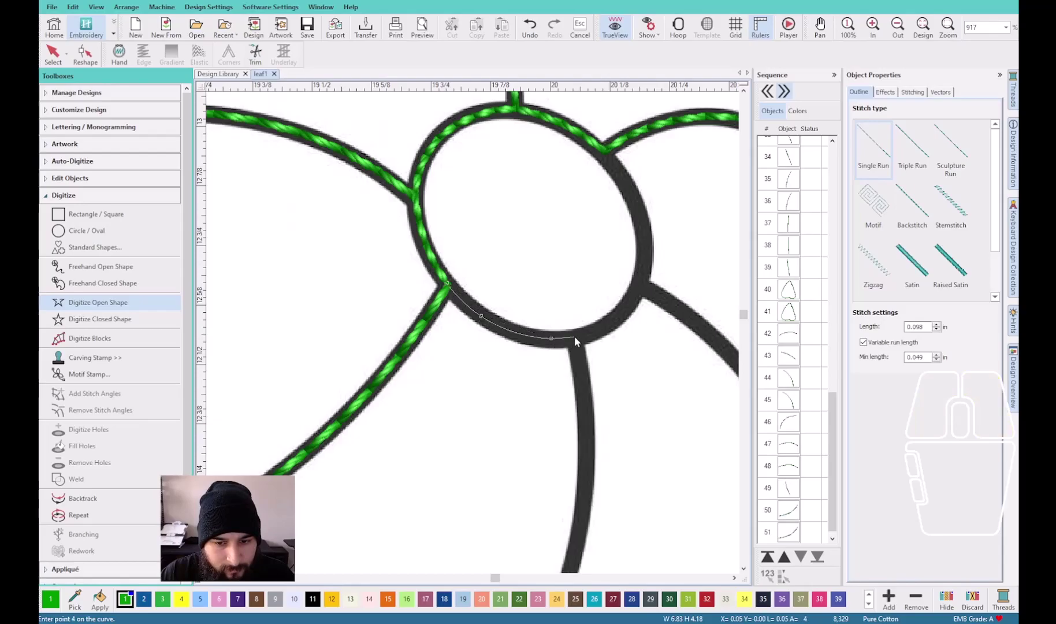
key("Return")
Trace the bottom seam as an open single run from the centre oval down to its junction with the outer circle
left_click(575, 335)
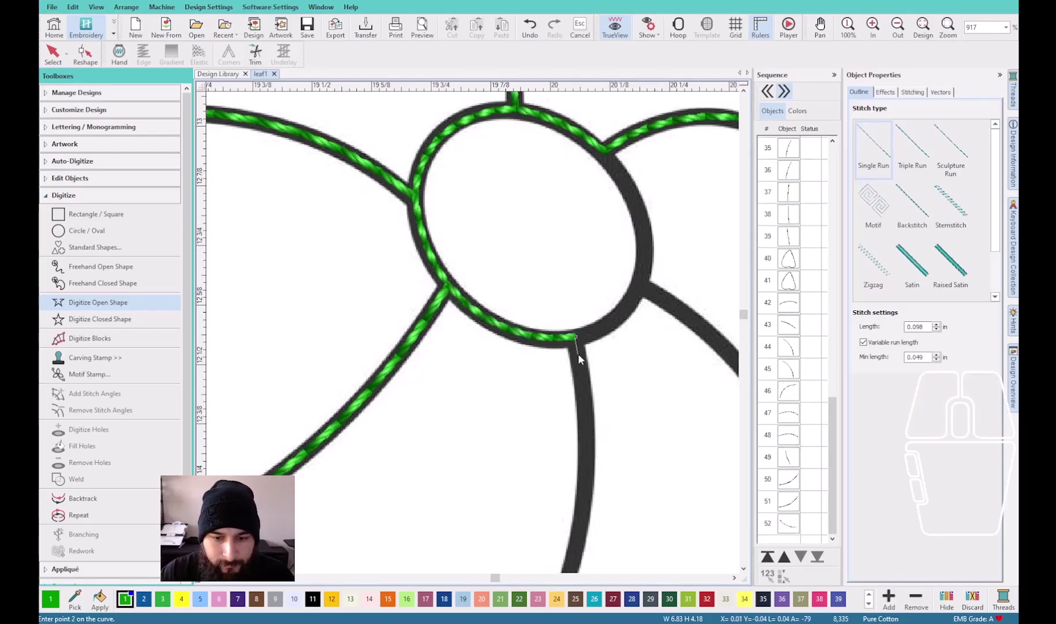
left_click(587, 456)
scroll(580, 513, "down", 1)
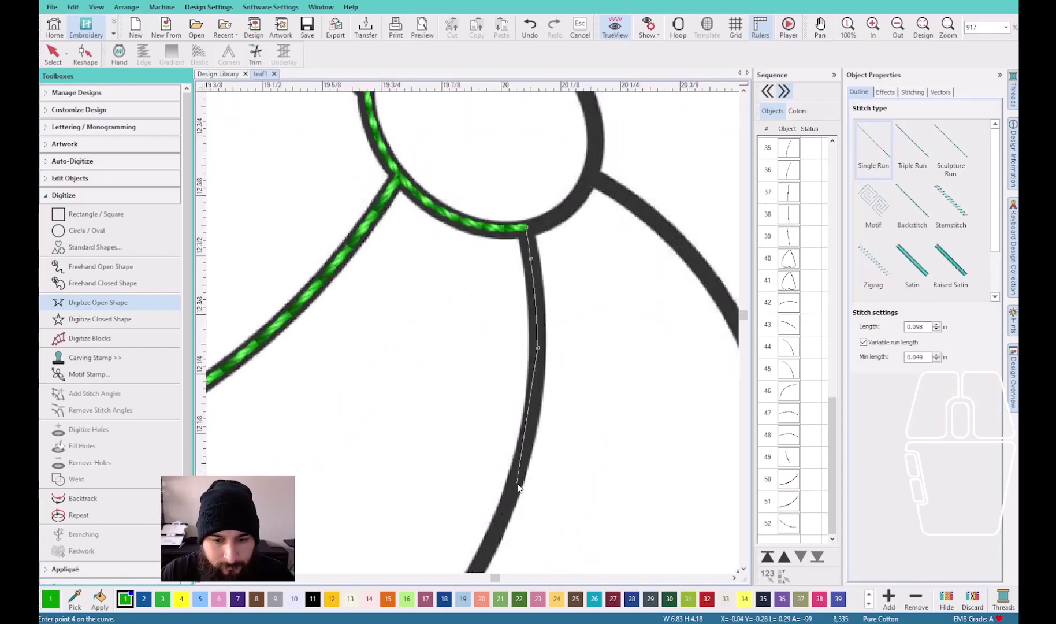
left_click(515, 457)
scroll(453, 482, "down", 1)
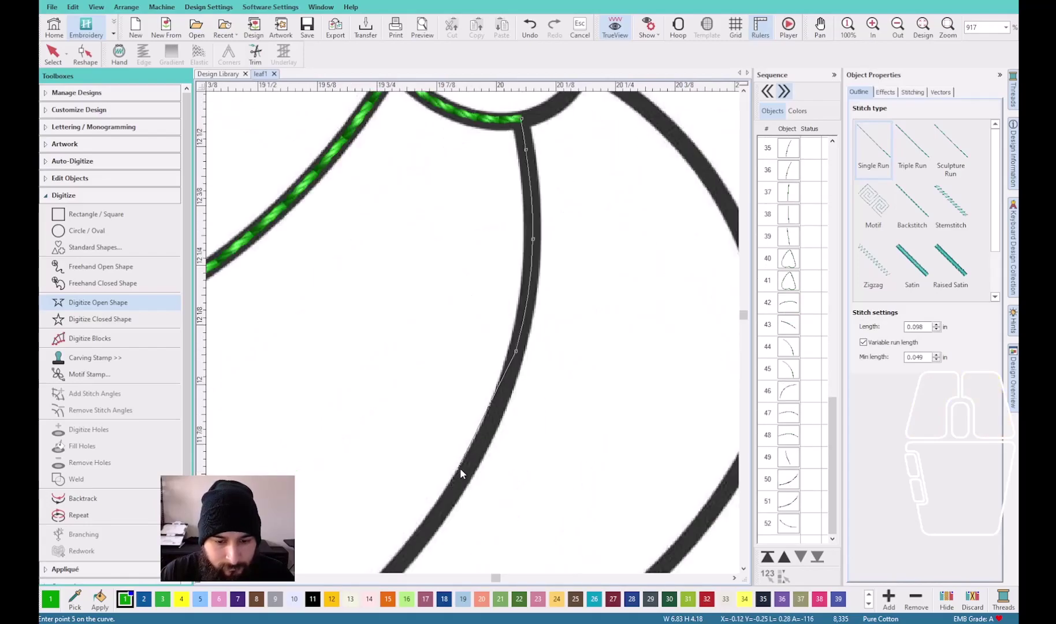
left_click(468, 468)
scroll(410, 520, "down", 2)
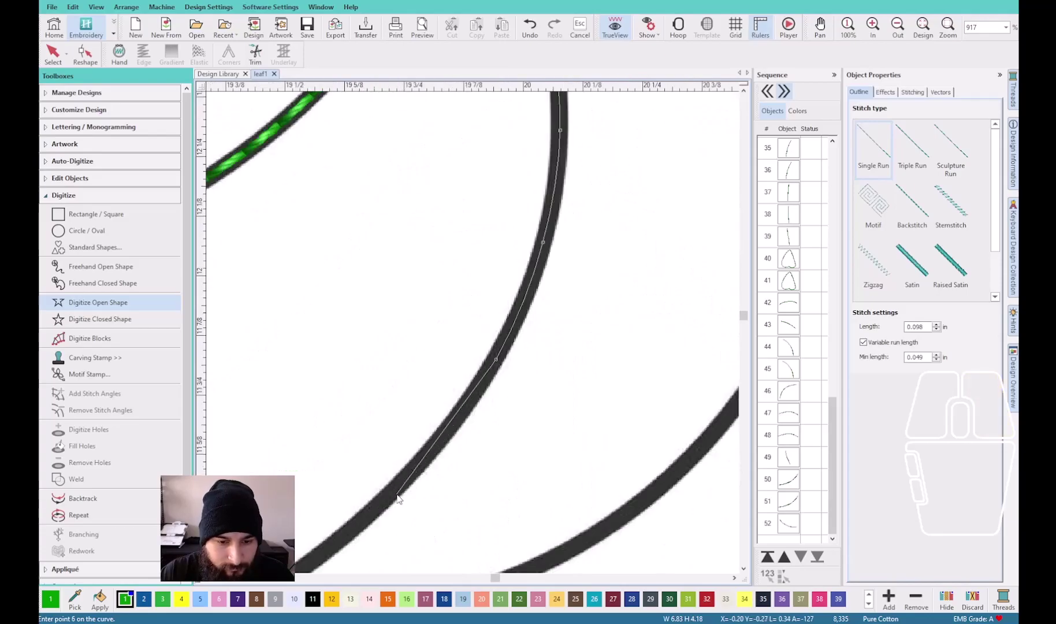
left_click(397, 491)
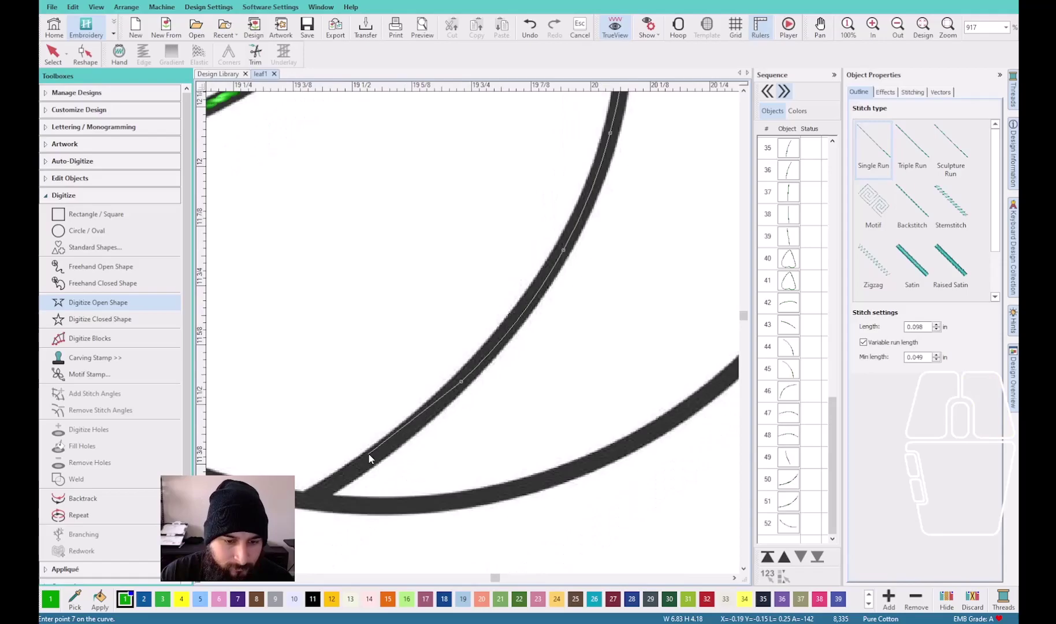
left_click(360, 465)
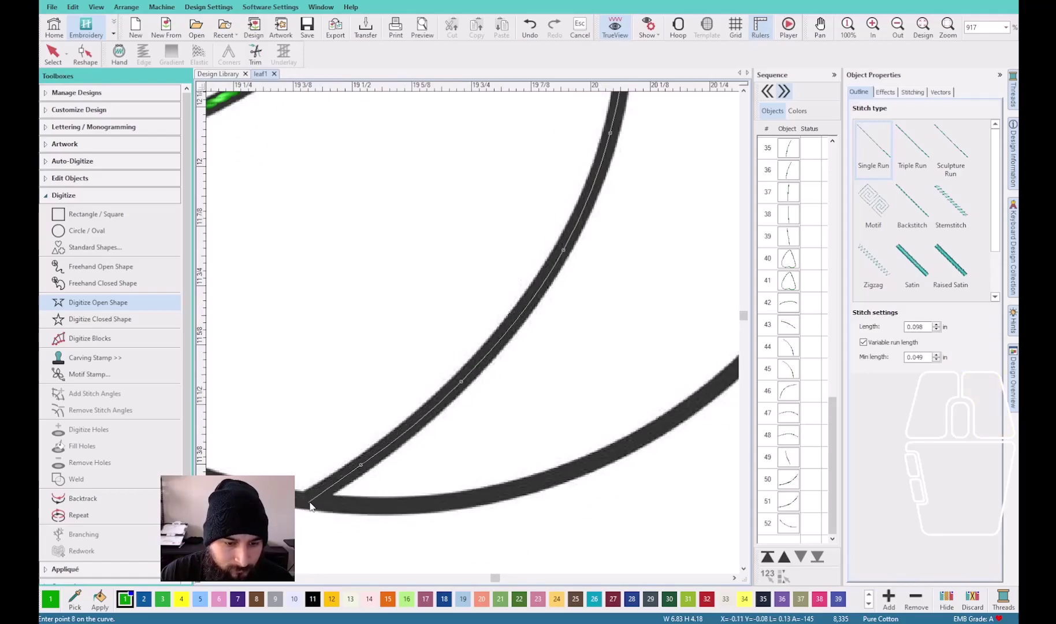
left_click(313, 497)
key("Return")
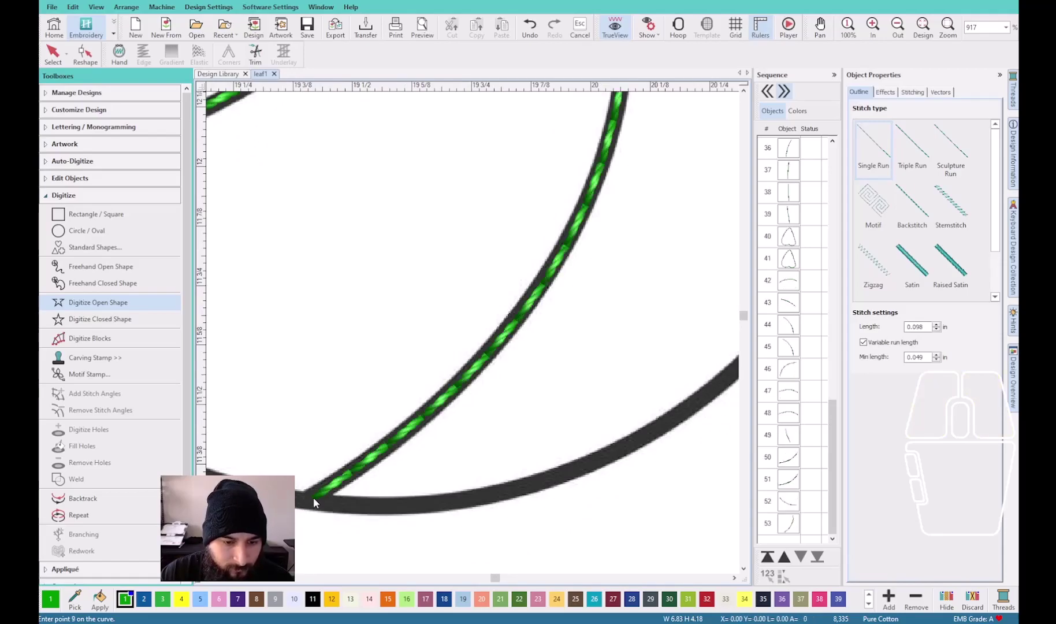
Leave the digitizing tool, backtrack the bottom seam run to the centre oval, and deselect it
key("Escape")
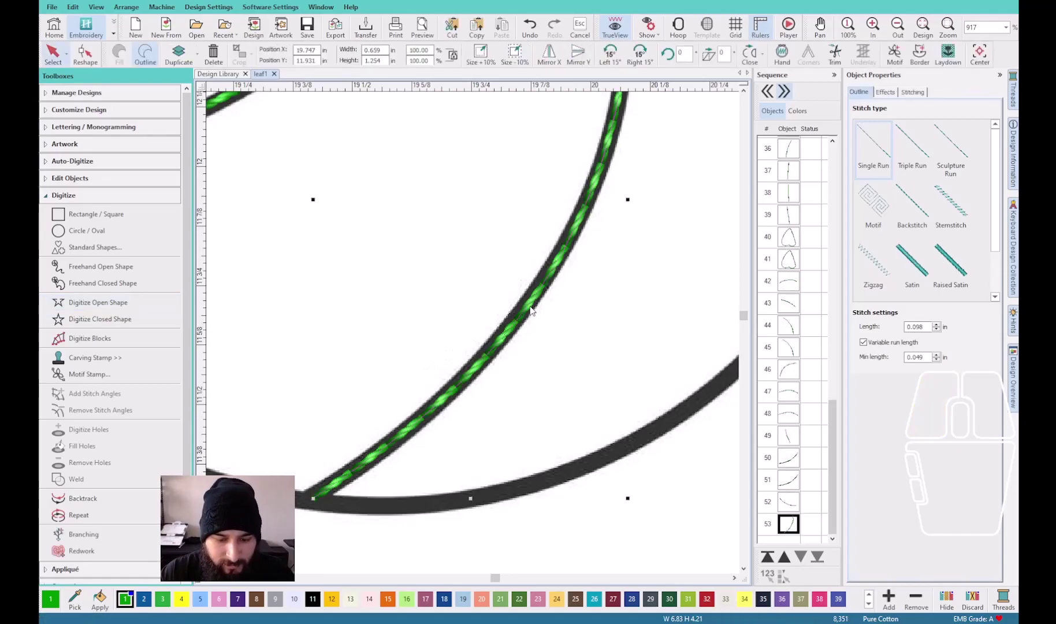
scroll(529, 301, "down", 3)
scroll(502, 242, "up", 3)
left_click(502, 238)
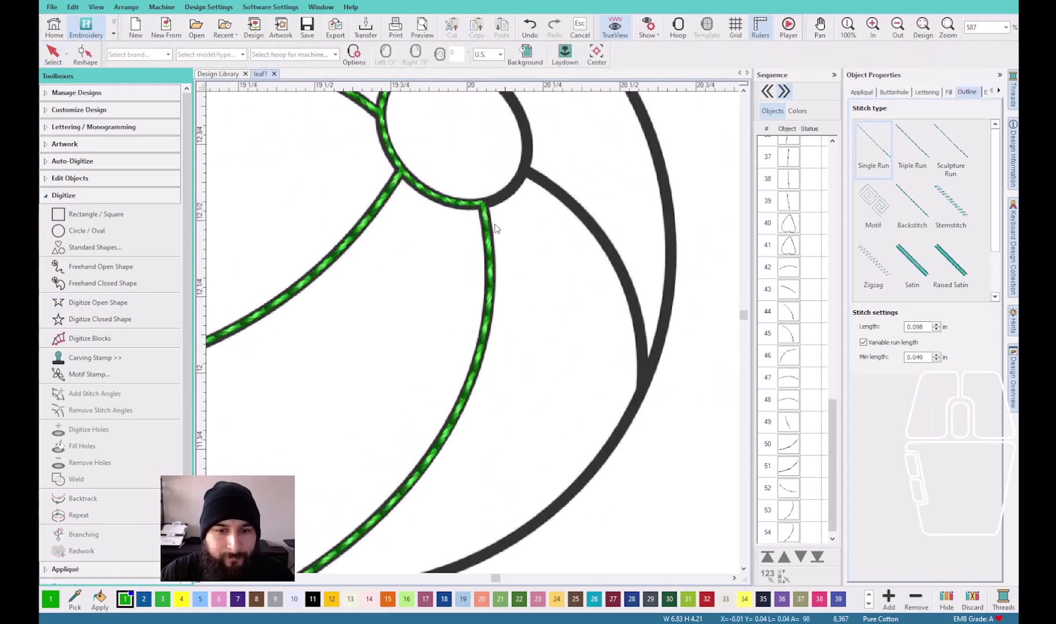
scroll(494, 224, "down", 2)
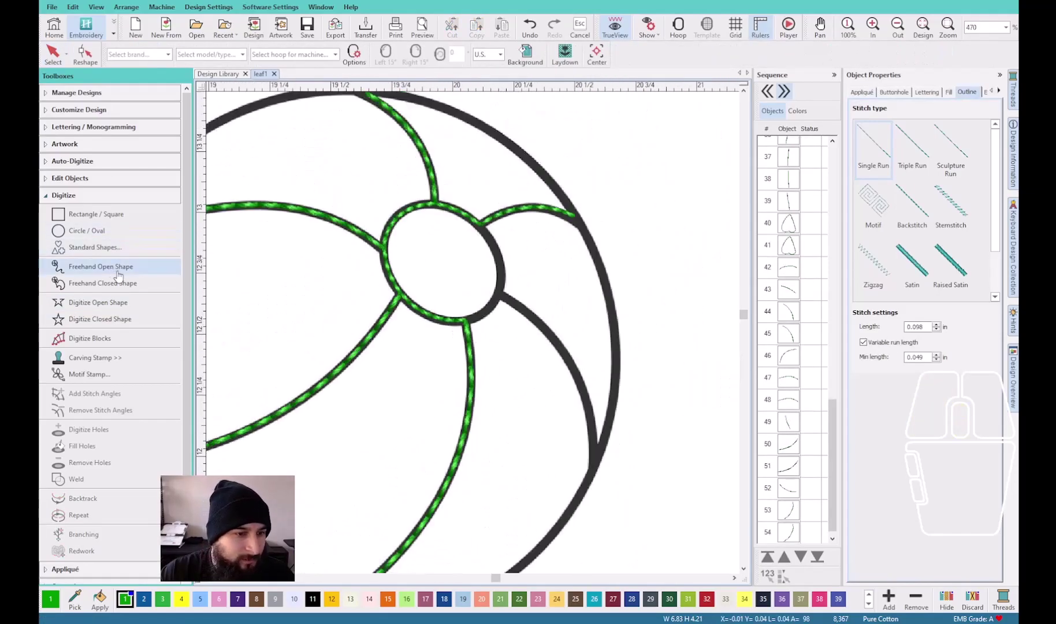
Digitize an open single run around the centre oval's lower right arc, from the bottom seam to the lower right seam
left_click(114, 302)
scroll(497, 312, "up", 5)
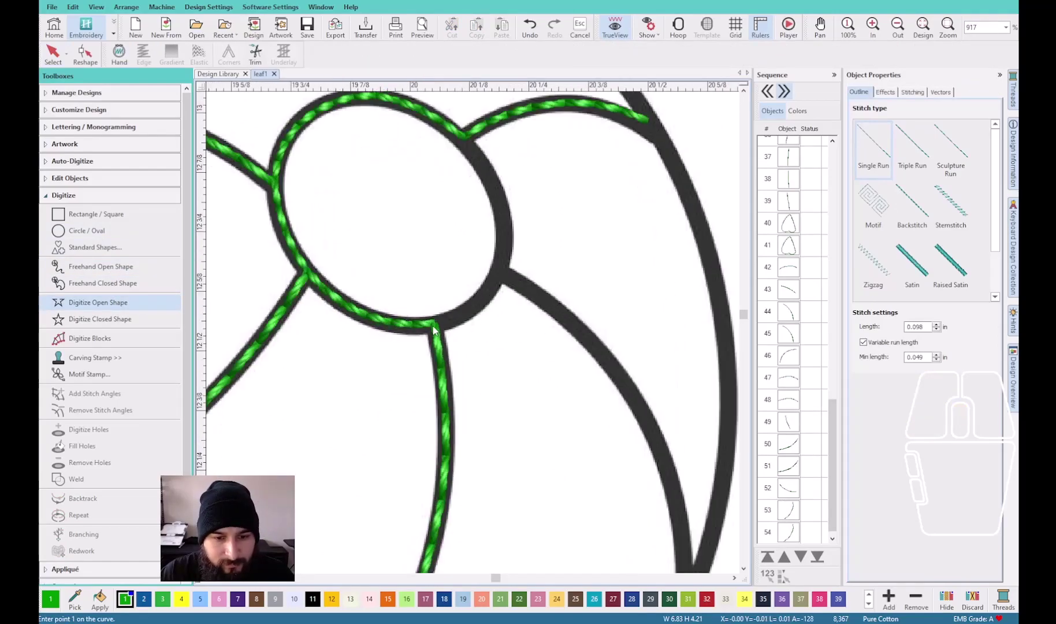
left_click(435, 325)
left_click(461, 315)
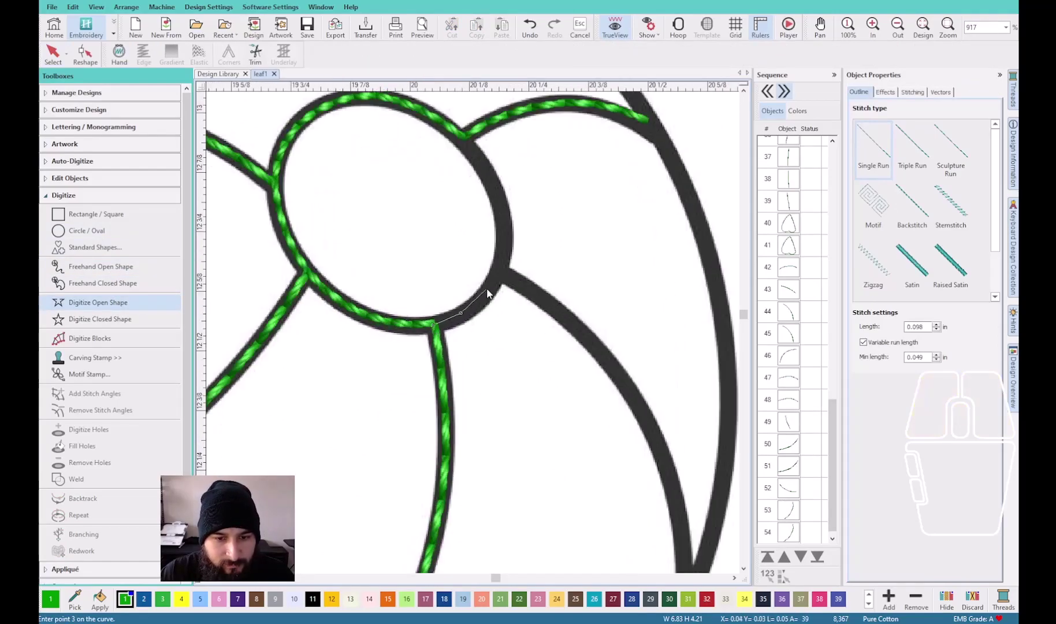
left_click(500, 272)
key("Return")
Trace the lower right seam from the centre oval to the outer circle, replacing the last point with two better-fitting ones, and generate the run
left_click(500, 273)
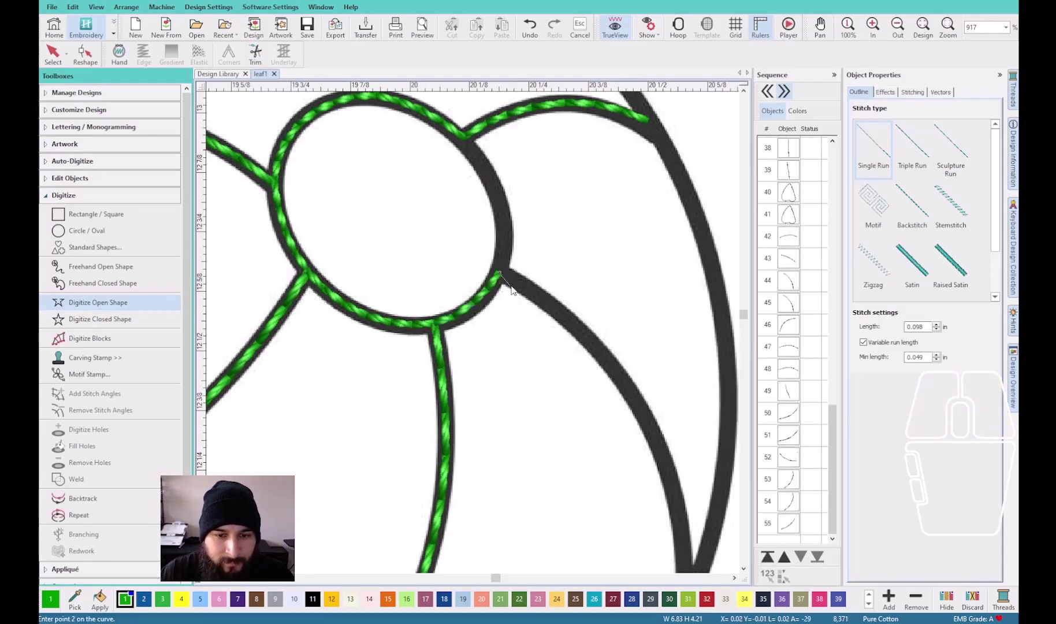
left_click(525, 285)
left_click(583, 333)
left_click(649, 423)
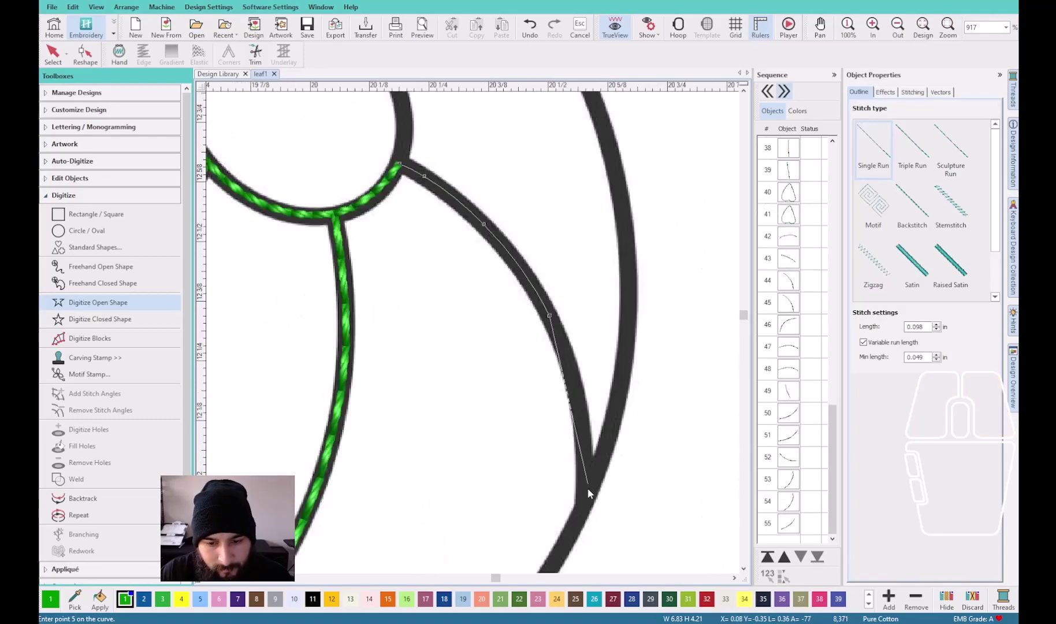
left_click(588, 496)
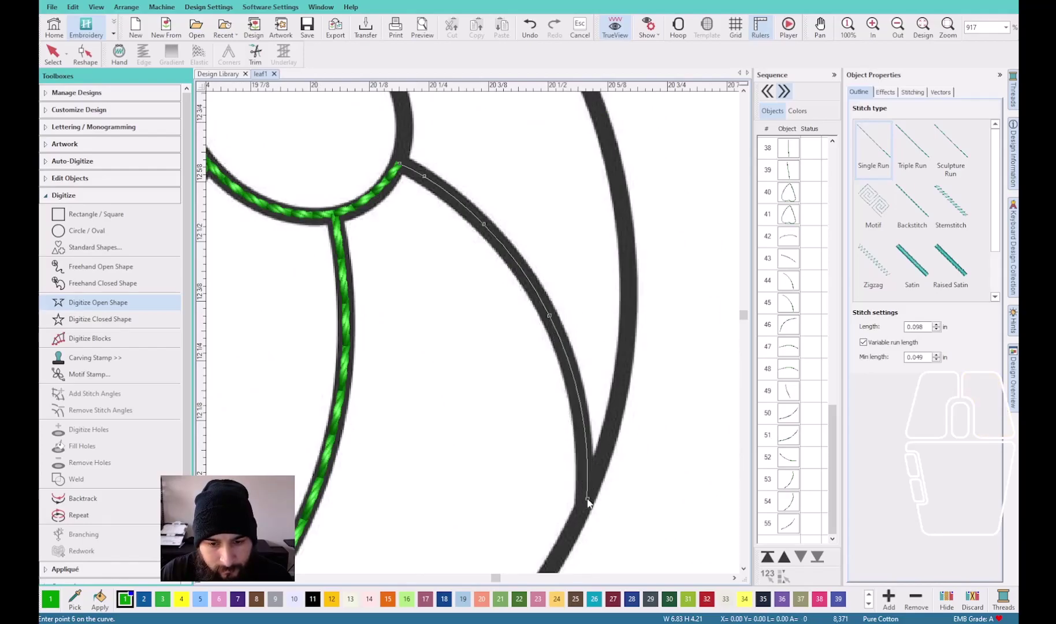
key("BackSpace")
left_click(577, 390)
left_click(585, 505)
key("Return")
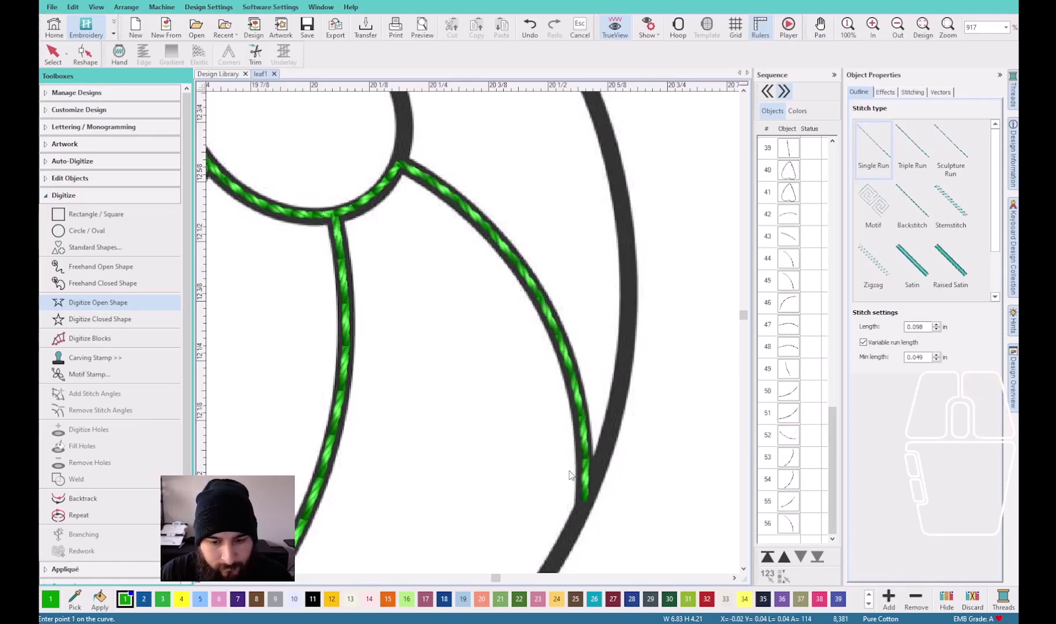
Close the centre oval with an open single run along its right arc, from the lower right seam to the upper right seam
scroll(473, 333, "down", 4)
scroll(473, 337, "up", 5)
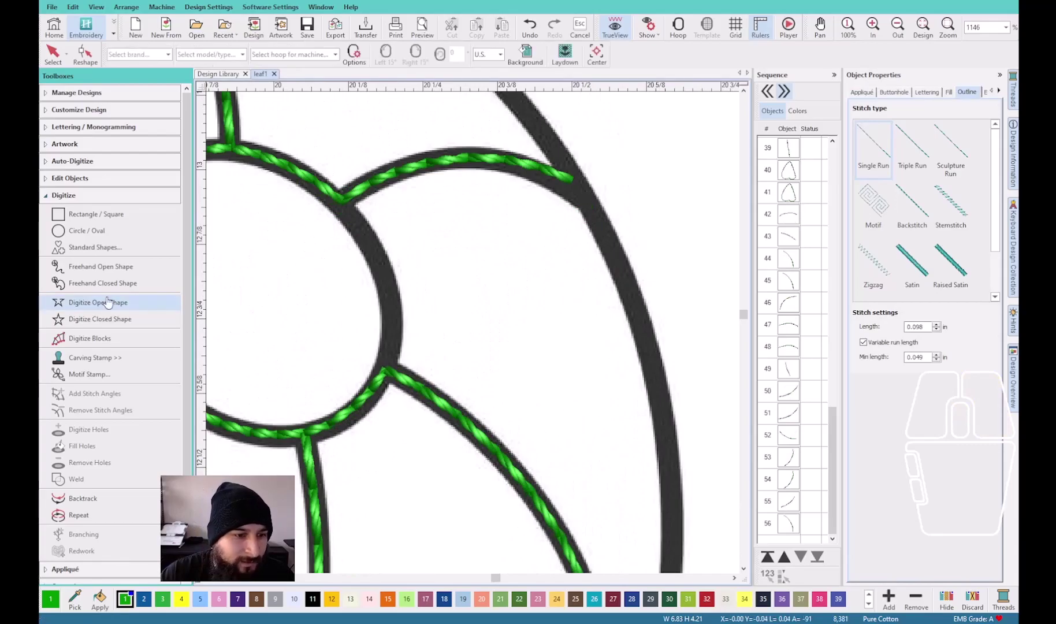
left_click(387, 375)
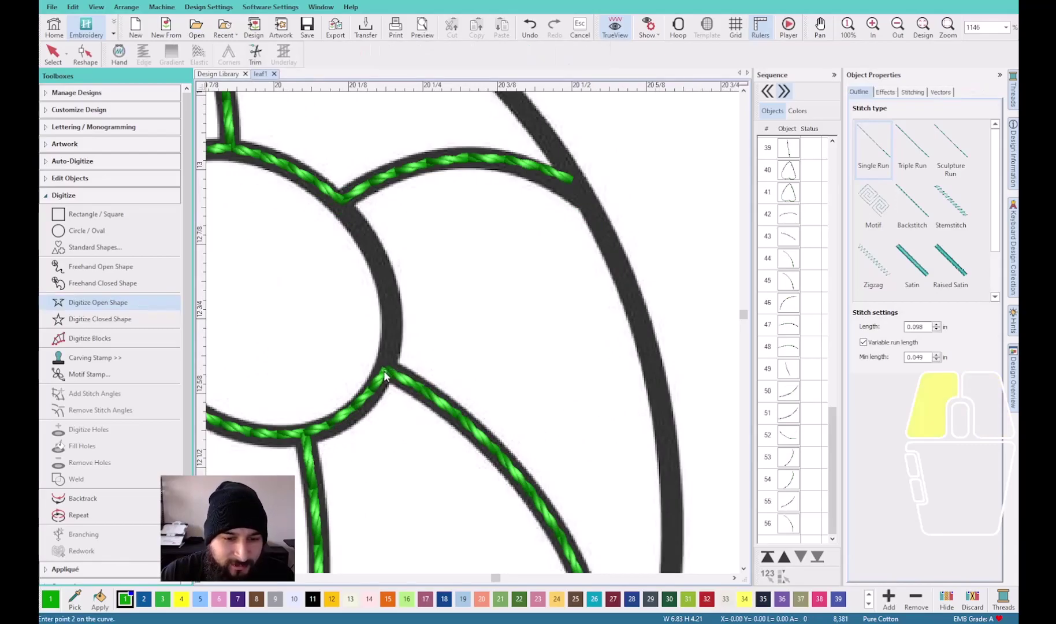
left_click(392, 326)
left_click(373, 248)
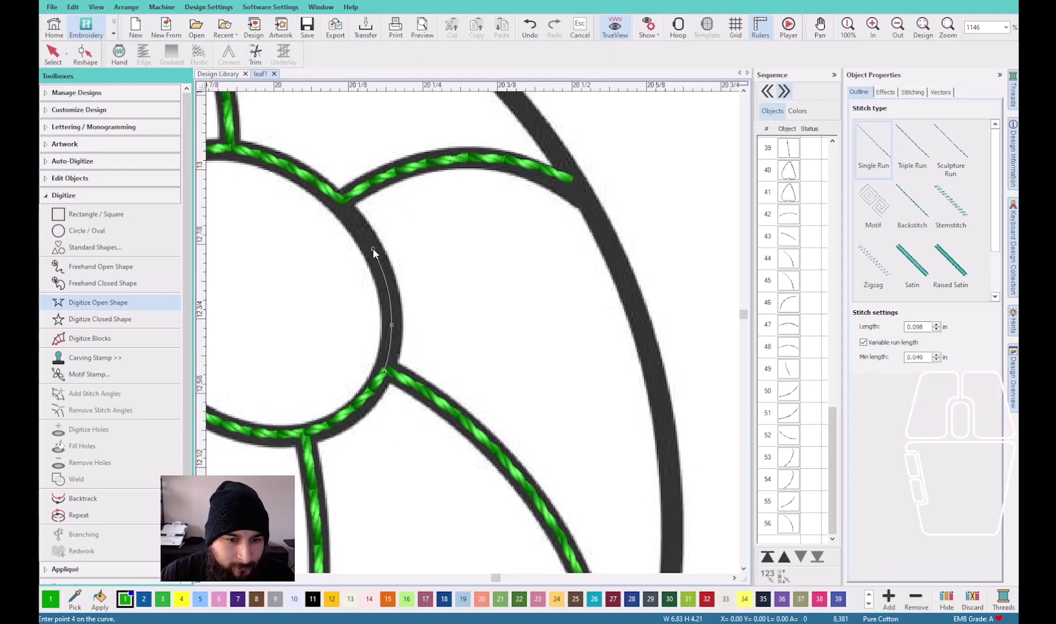
left_click(339, 197)
key("Return")
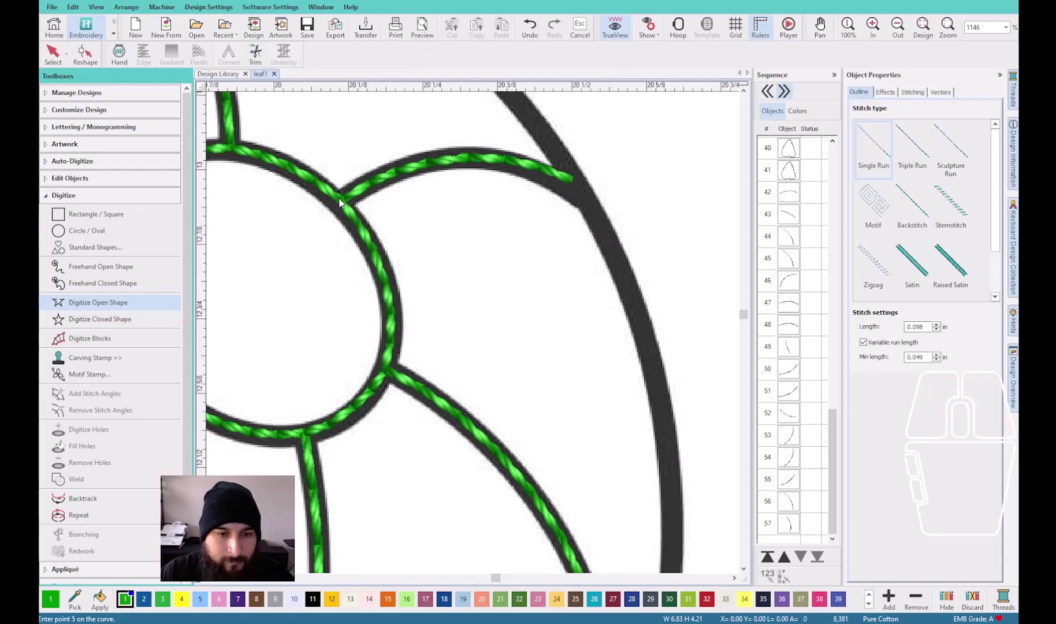
Leave the digitizing tool and backtrack the run along the centre oval's right arc, from the upper right seam to the lower right seam
scroll(484, 372, "down", 3)
key("Escape")
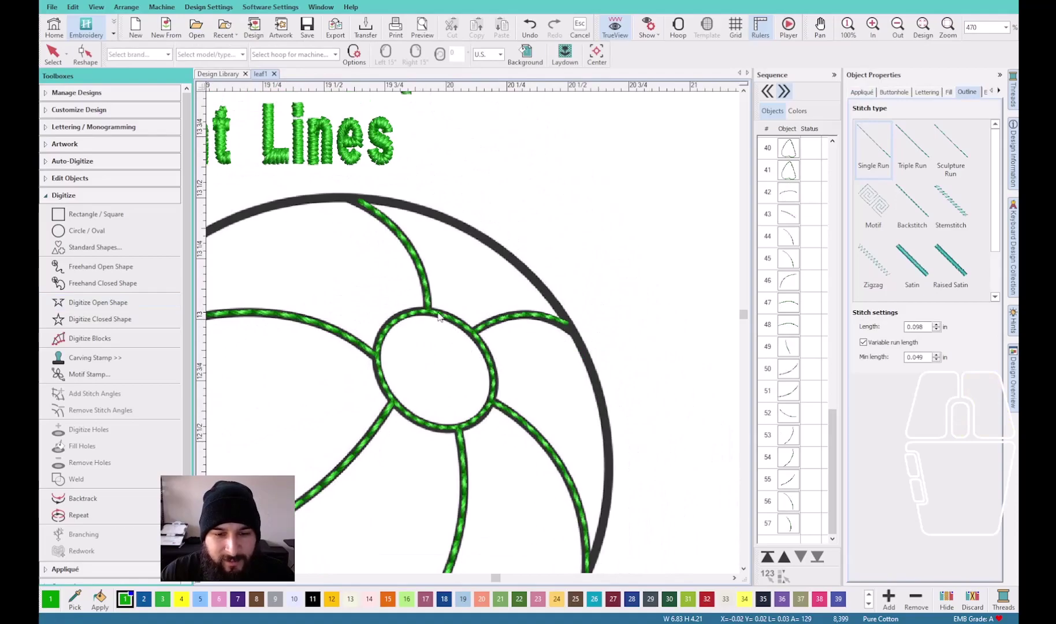
left_click(489, 366)
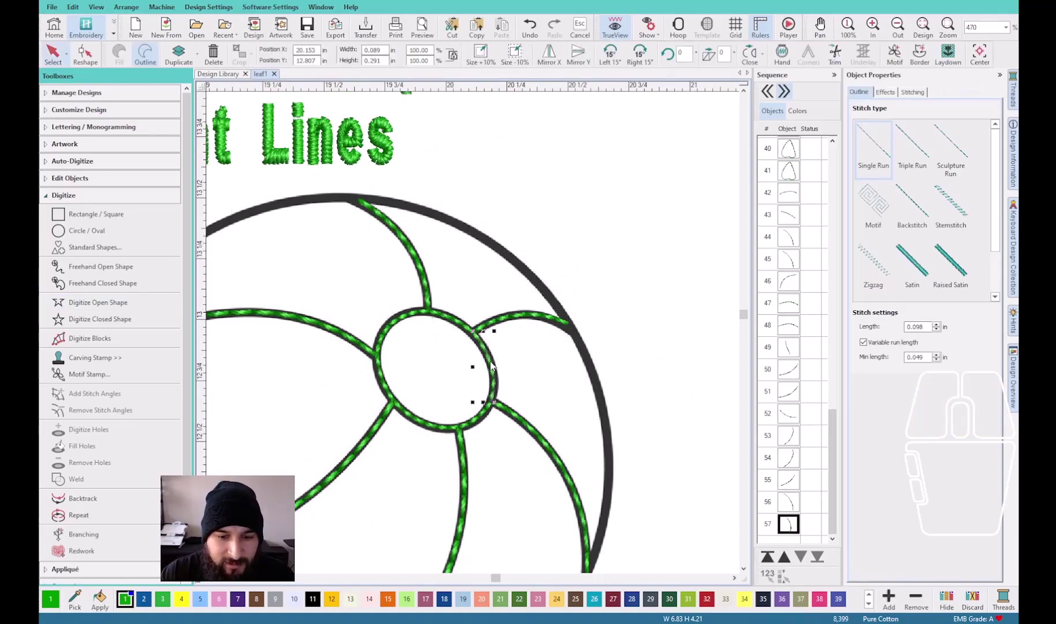
key("ctrl+d")
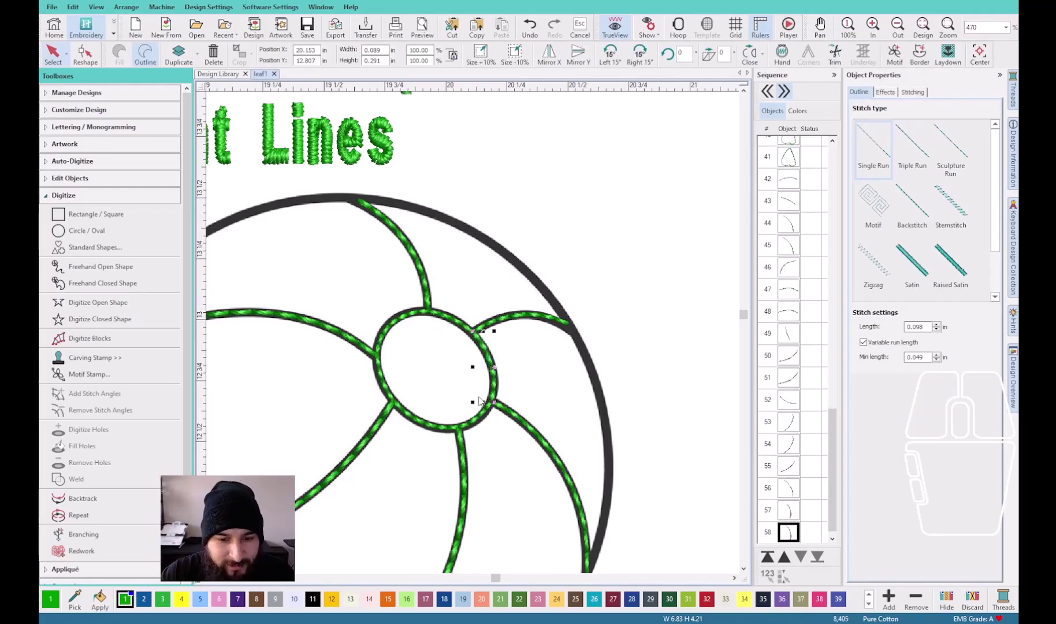
Backtrack the centre oval's lower right arc and move the backtracked run to the end of the stitching sequence
scroll(483, 424, "up", 2)
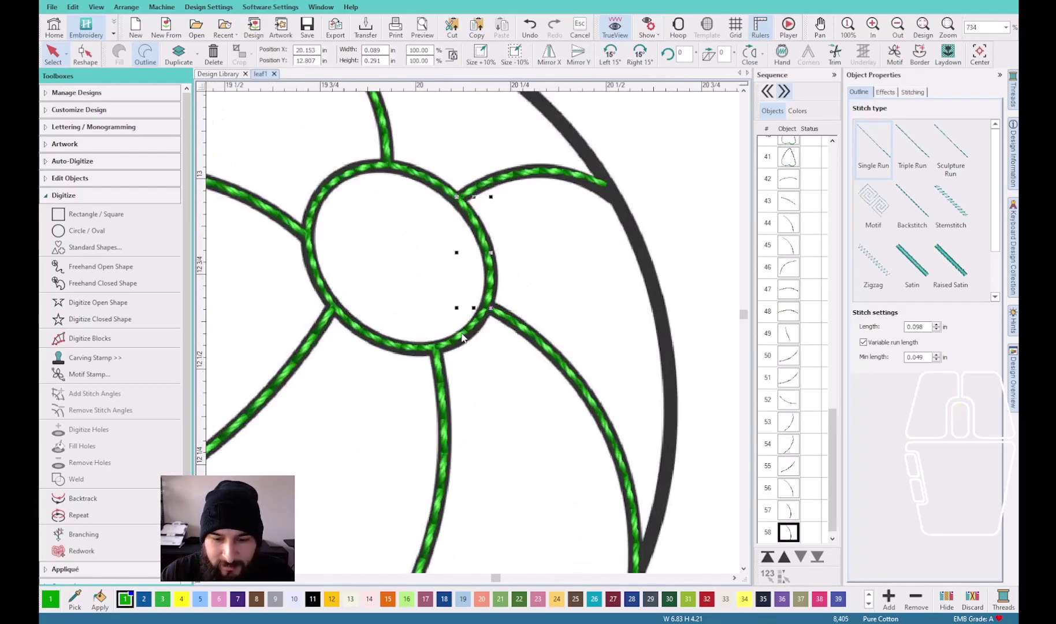
left_click(463, 338)
key("ctrl+d")
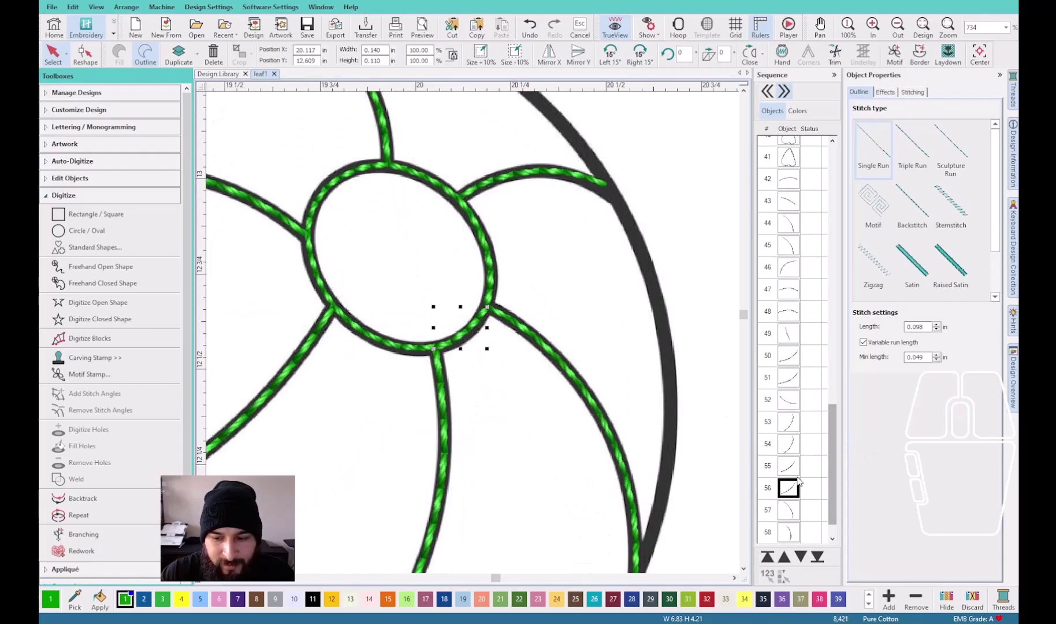
left_click(789, 456)
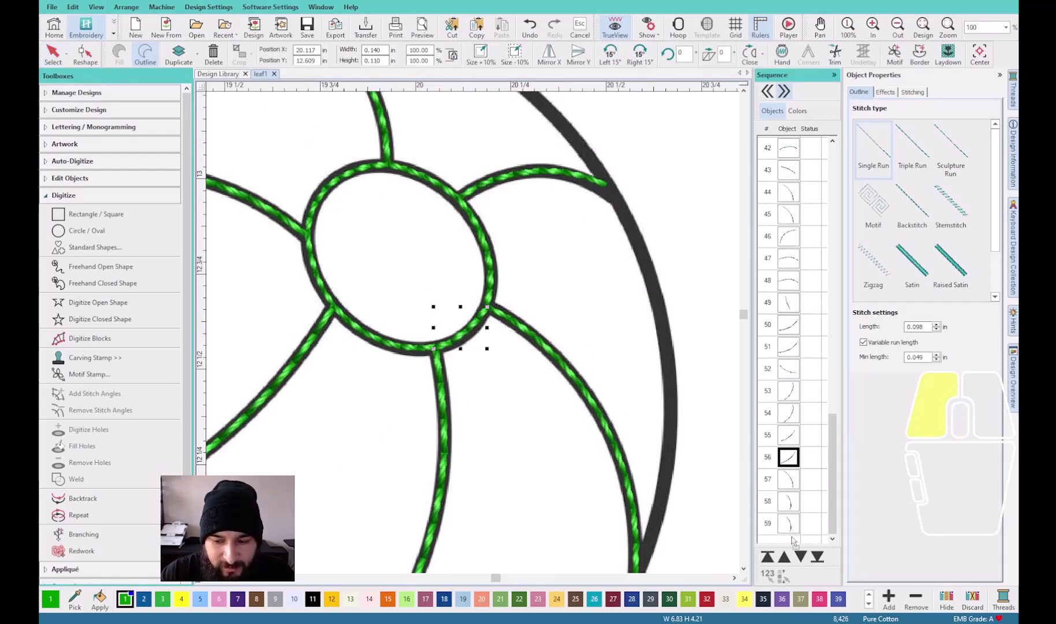
left_click_drag(789, 456, 793, 543)
Backtrack the centre oval's lower left and left arcs, moving each backtracked run to the end of the stitching sequence
left_click(386, 346)
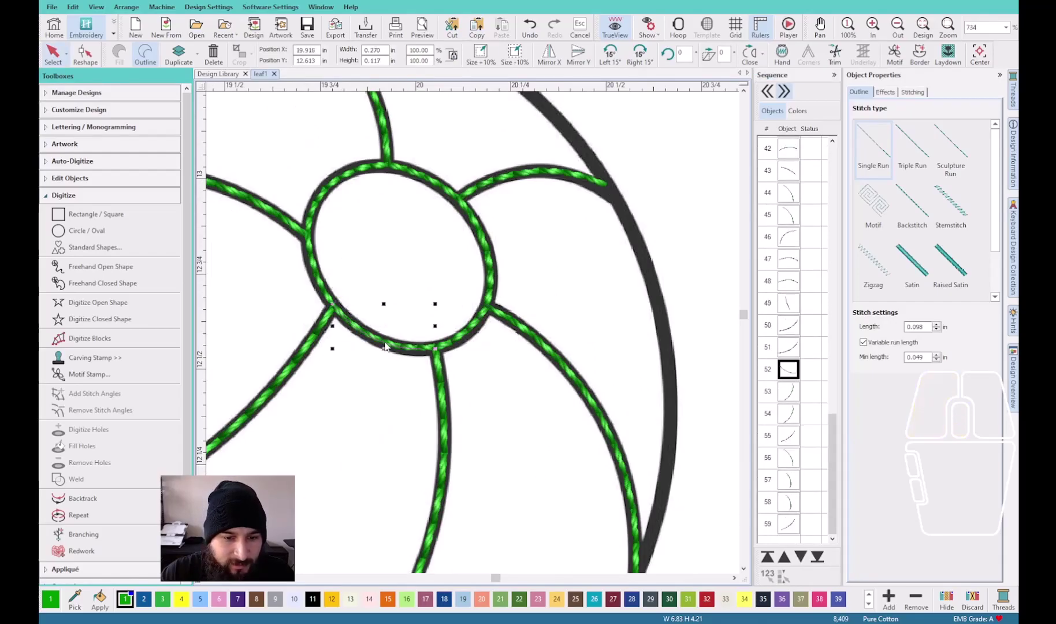
left_click_drag(791, 394, 794, 543)
left_click(315, 269)
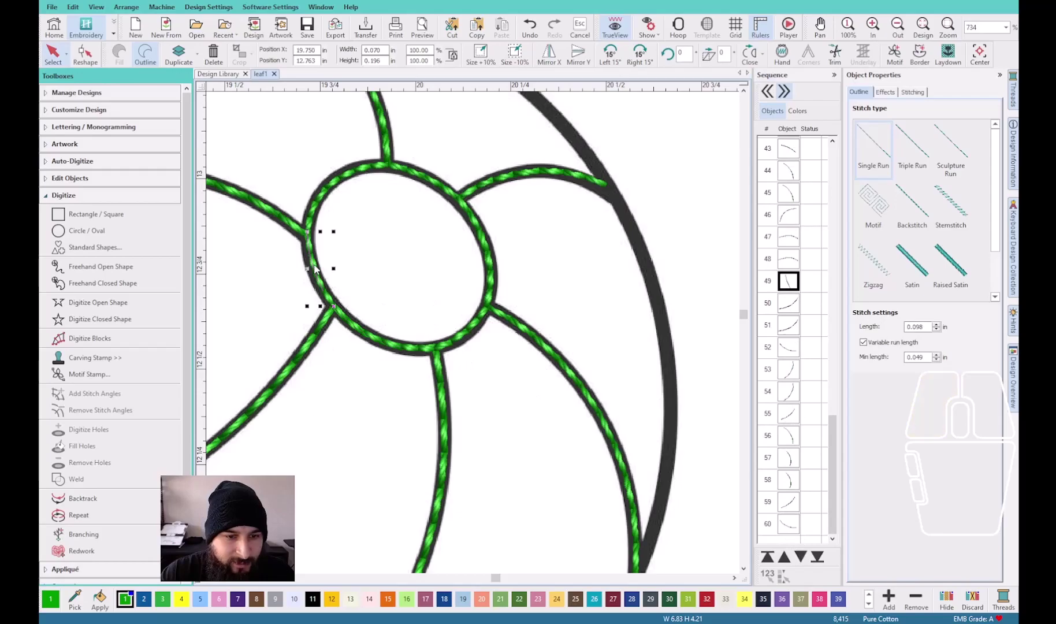
left_click_drag(787, 303, 792, 543)
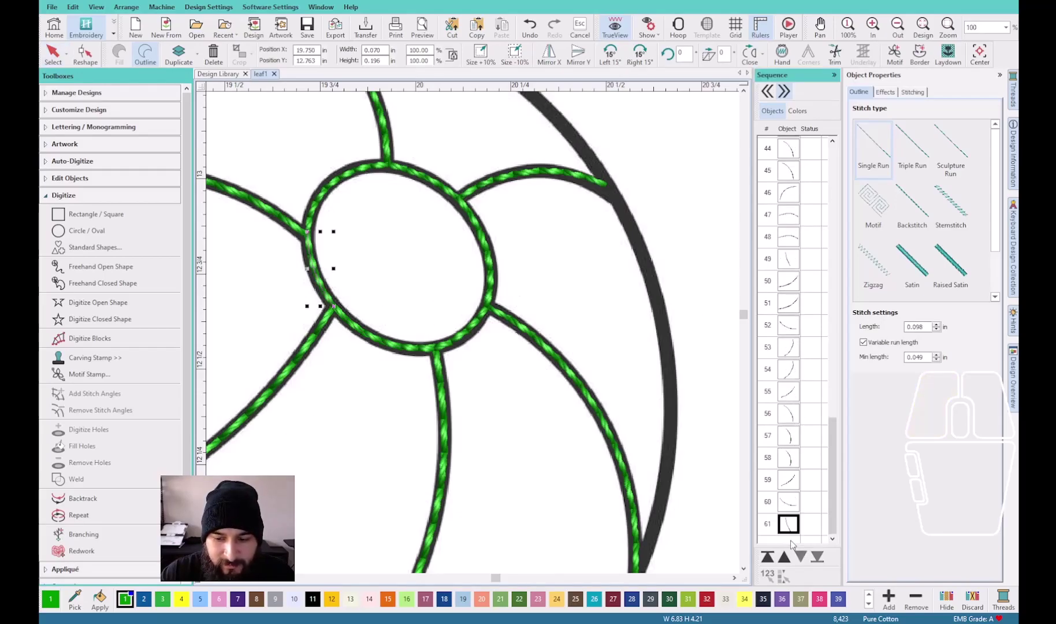
Backtrack the centre oval's upper left and upper right arcs, moving each backtracked run to the end of the stitching sequence
left_click(320, 199)
left_click_drag(789, 193, 791, 543)
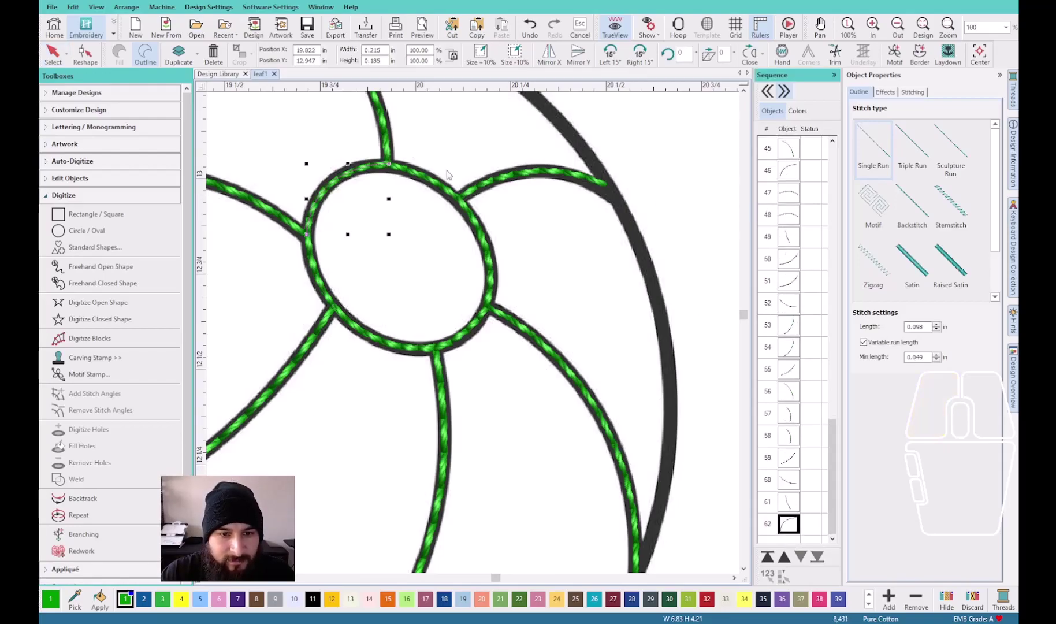
left_click(432, 184)
left_click_drag(789, 148, 795, 545)
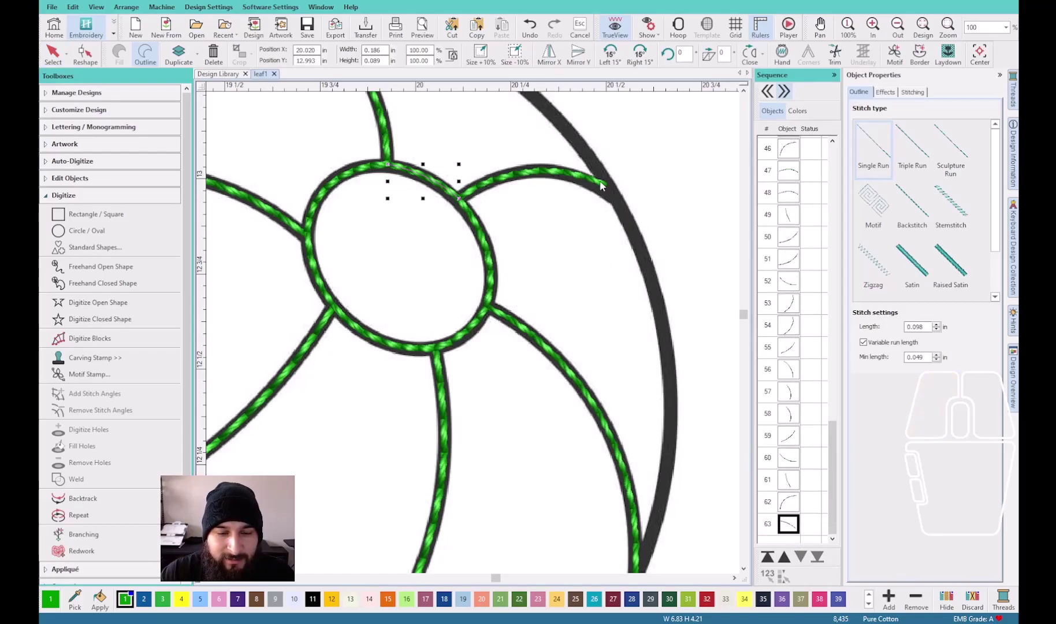
Backtrack the upper right seam towards the outer circle, move that run to the end of the stitching sequence, and deselect it
left_click(601, 185)
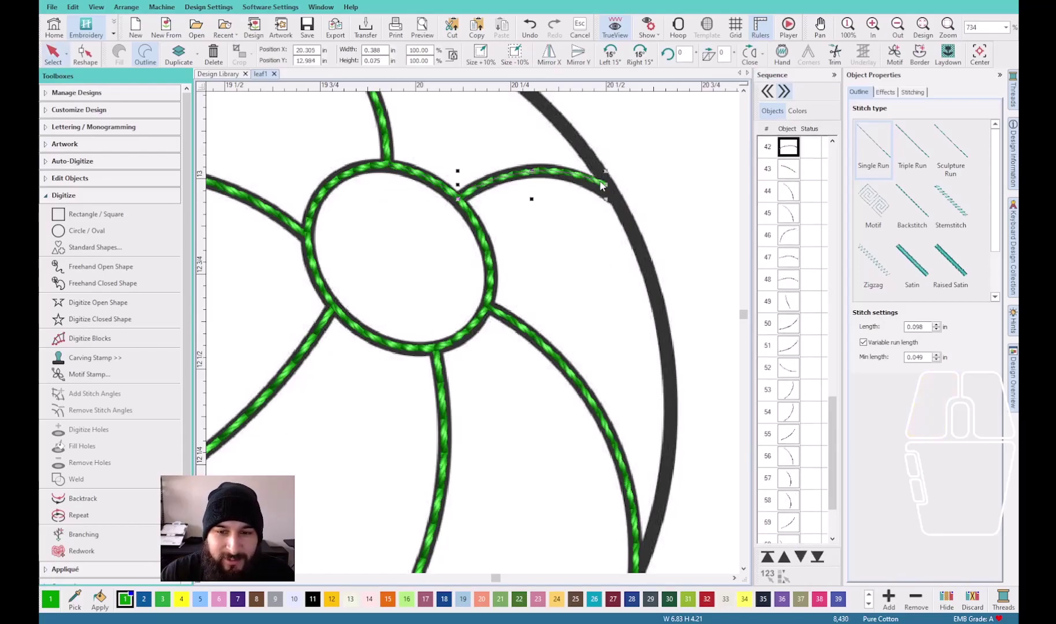
scroll(597, 173, "down", 2)
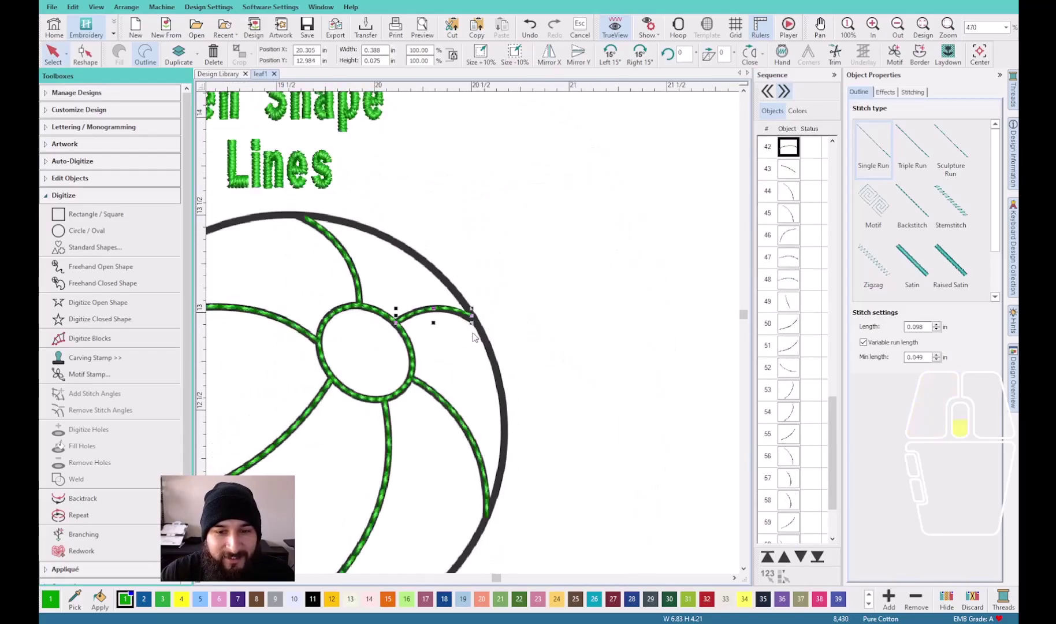
left_click(789, 169)
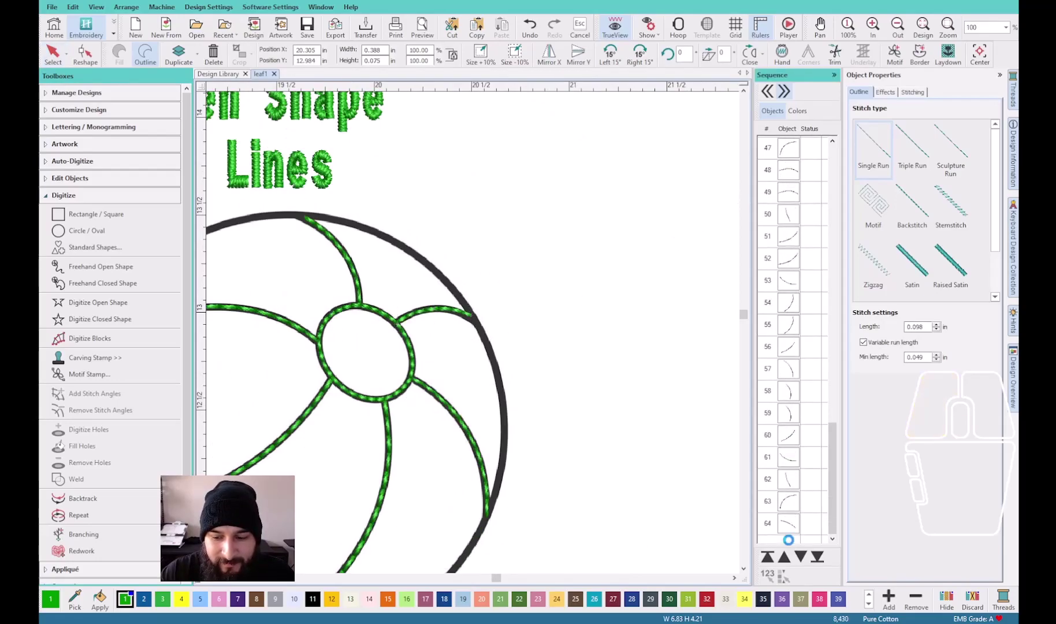
left_click(462, 334)
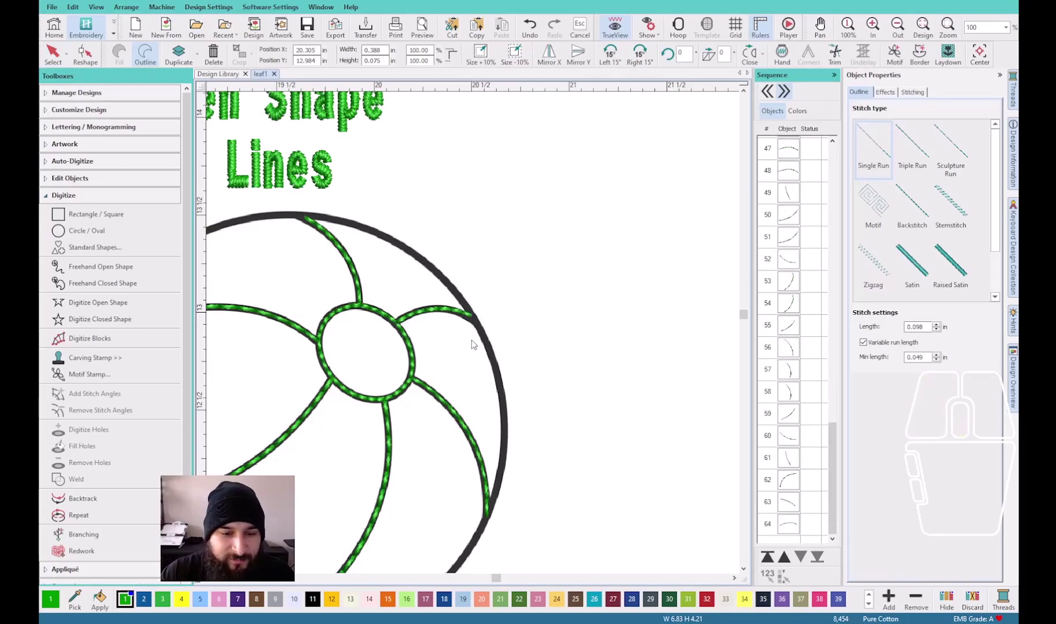
Start a closed single-run shape on the ball's outer circle, tracing clockwise with curved points from the upper right seam to the bottom seam
scroll(468, 350, "down", 3)
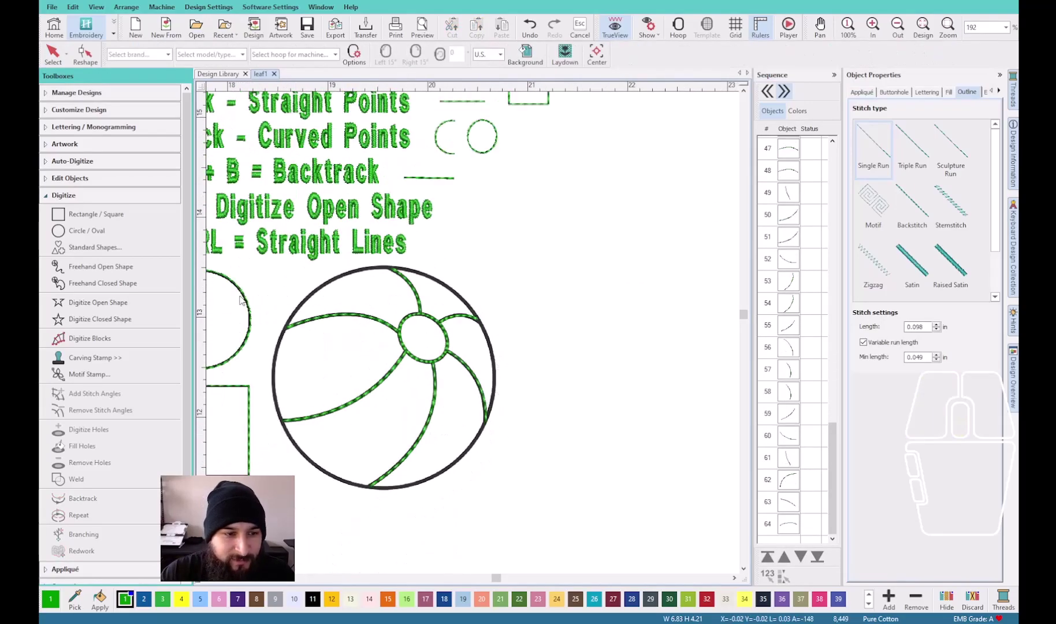
left_click(133, 319)
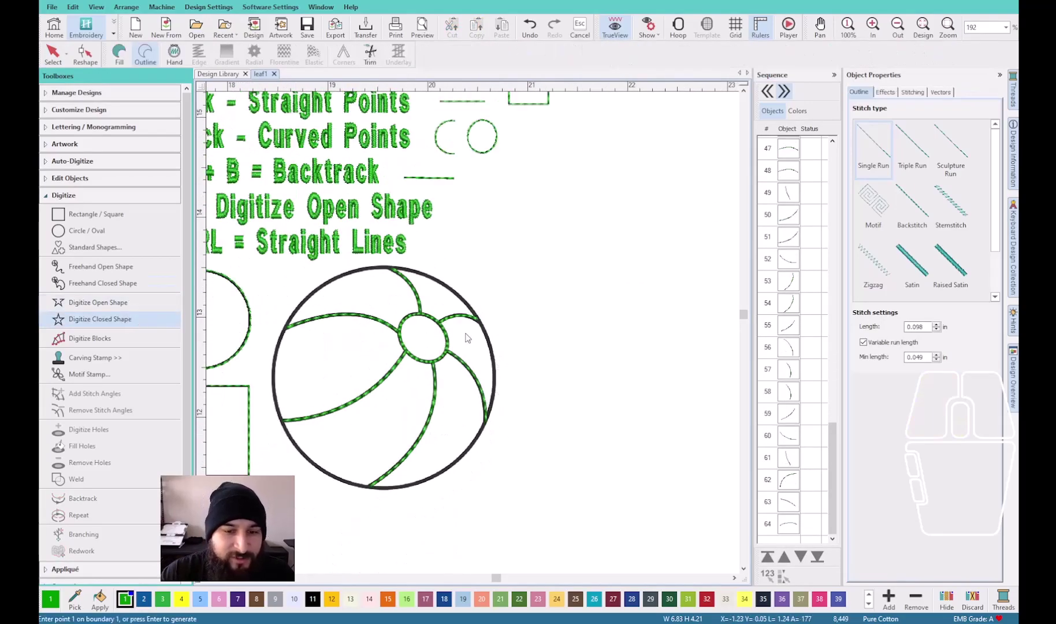
scroll(466, 338, "up", 5)
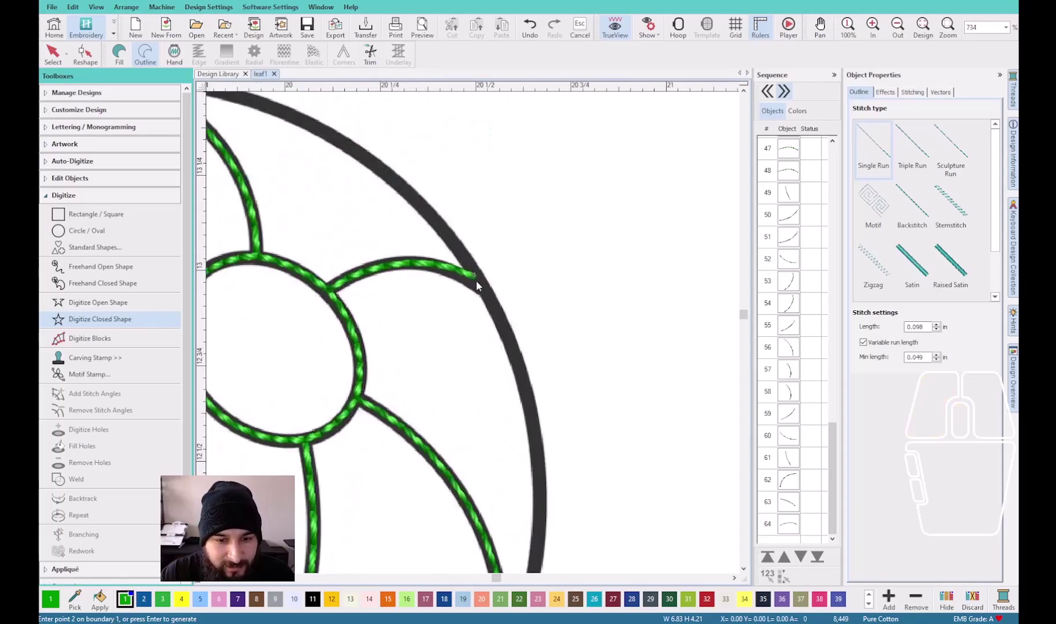
left_click(502, 322)
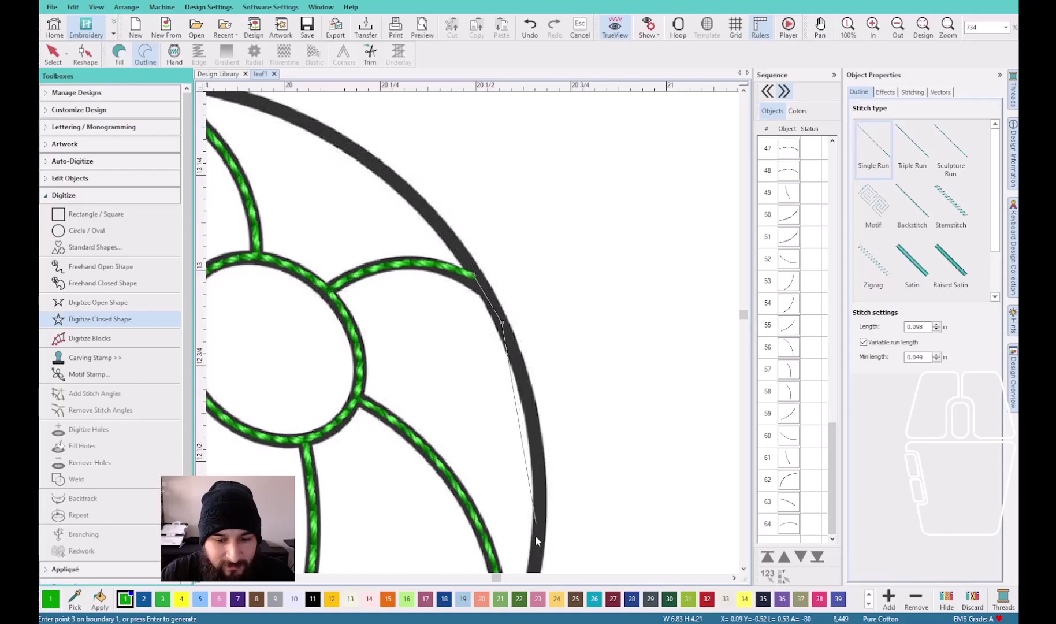
key("c")
left_click(471, 343)
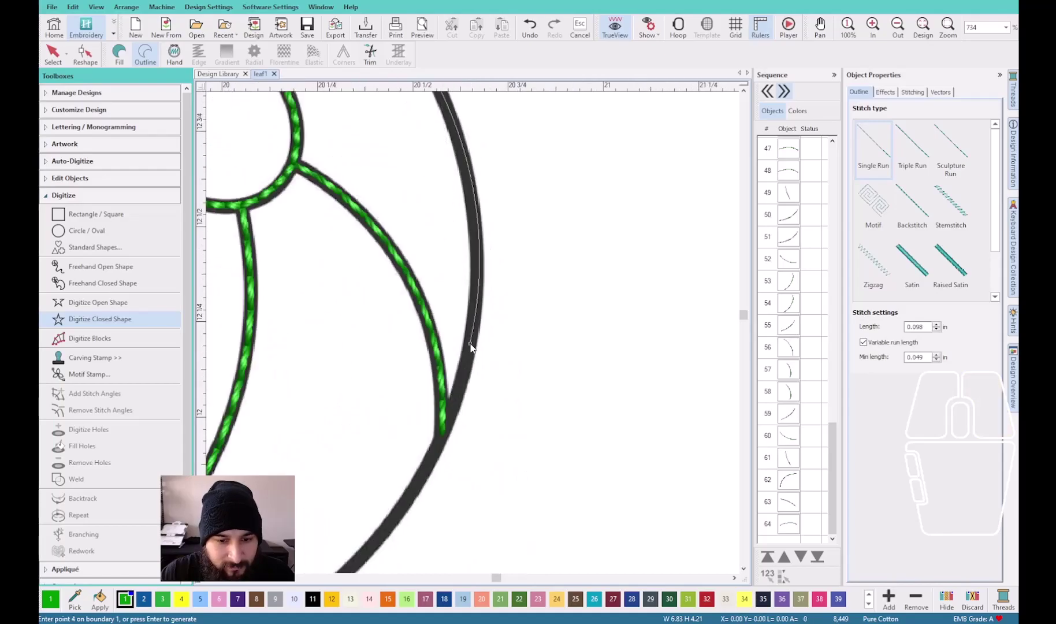
left_click(374, 549)
scroll(373, 559, "down", 1)
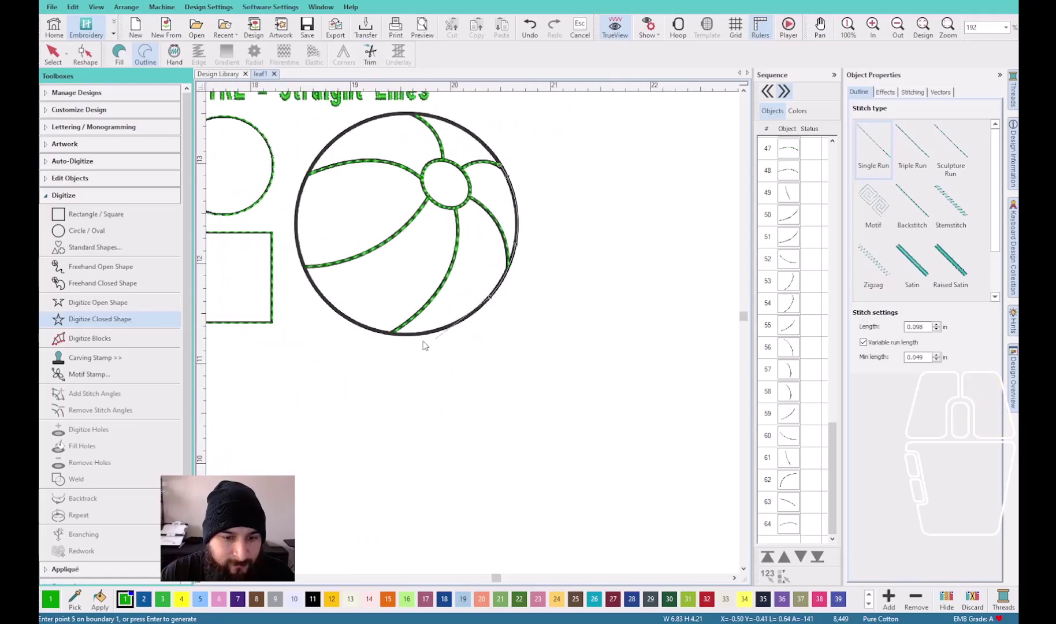
scroll(424, 345, "up", 3)
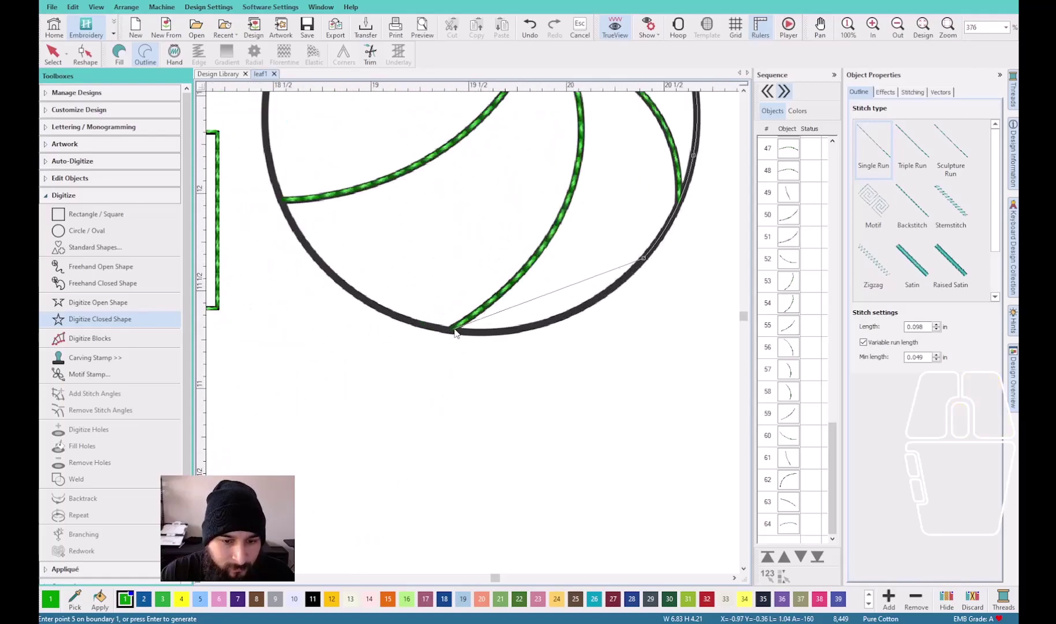
left_click(455, 332)
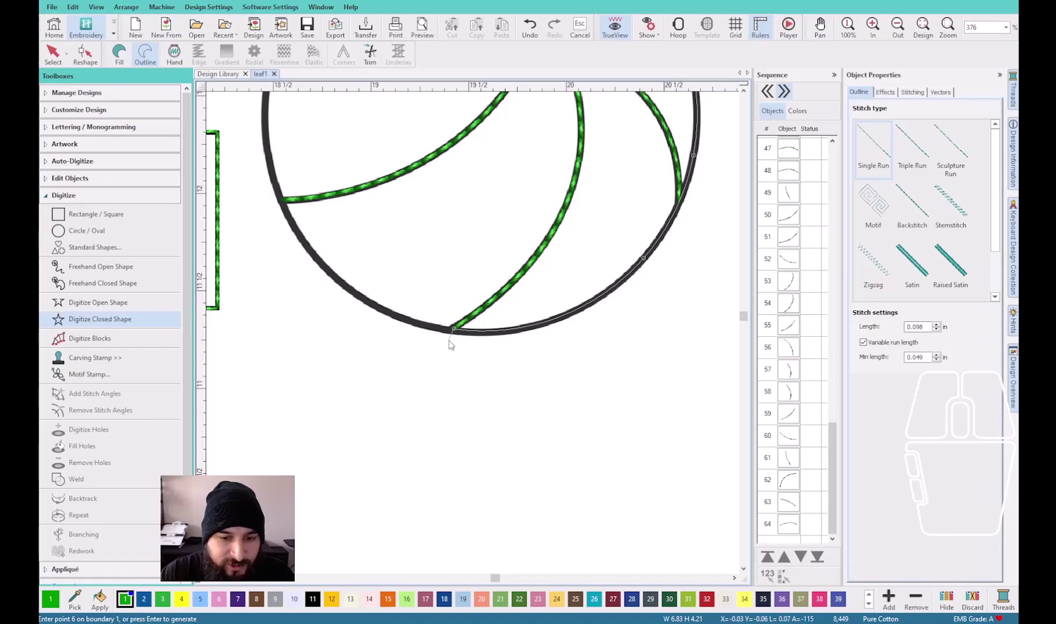
Continue the outer circle from the bottom seam past both left seams to the top seam, and generate the closed run
scroll(450, 340, "up", 4)
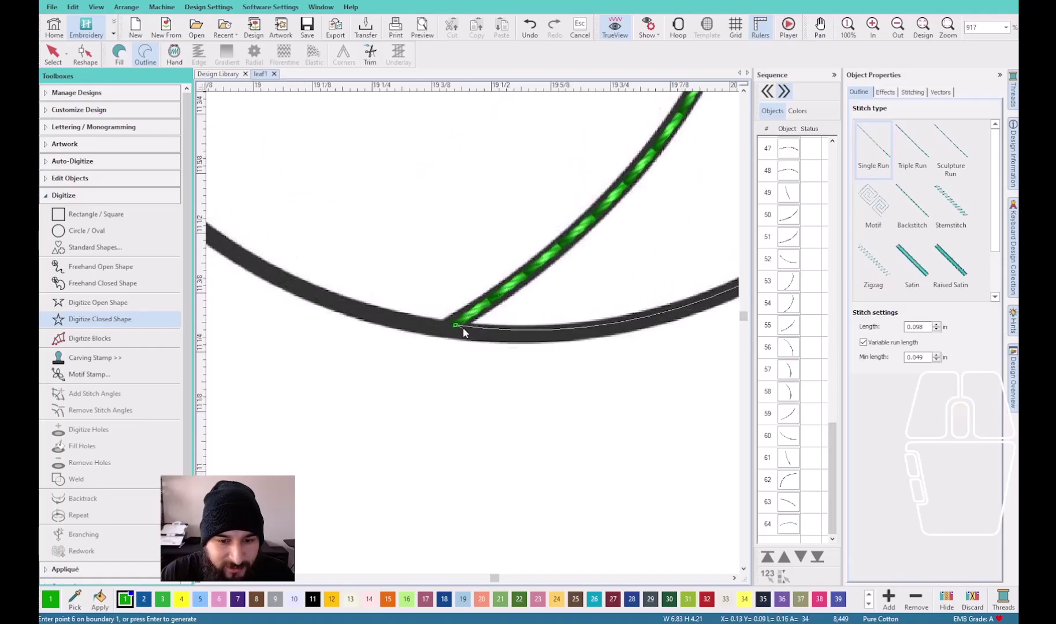
scroll(377, 337, "down", 3)
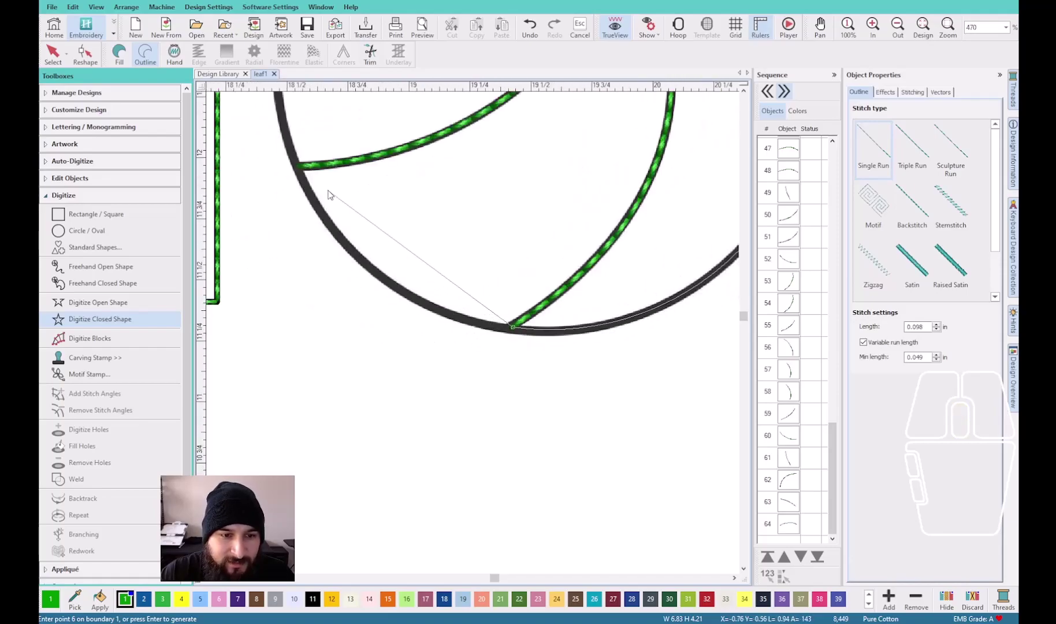
left_click(300, 167)
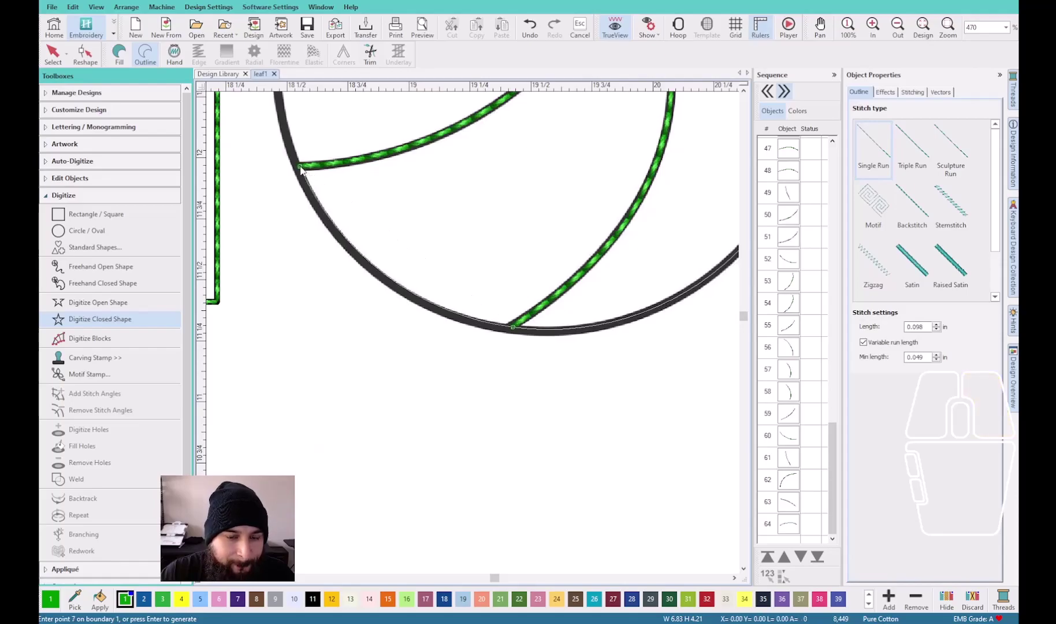
scroll(471, 318, "down", 3)
scroll(478, 327, "up", 2)
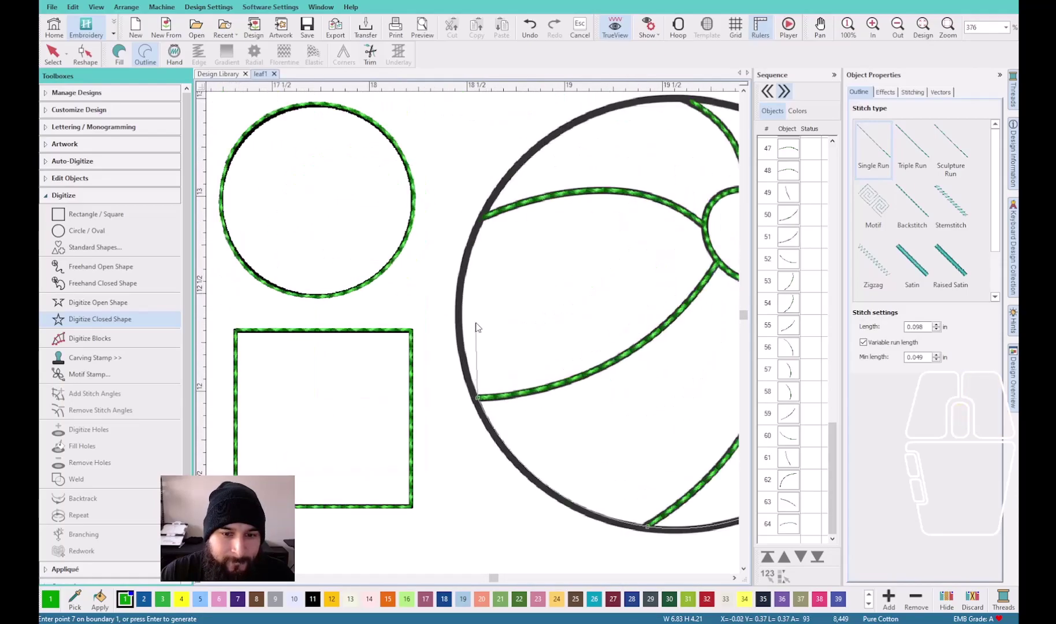
left_click(483, 217)
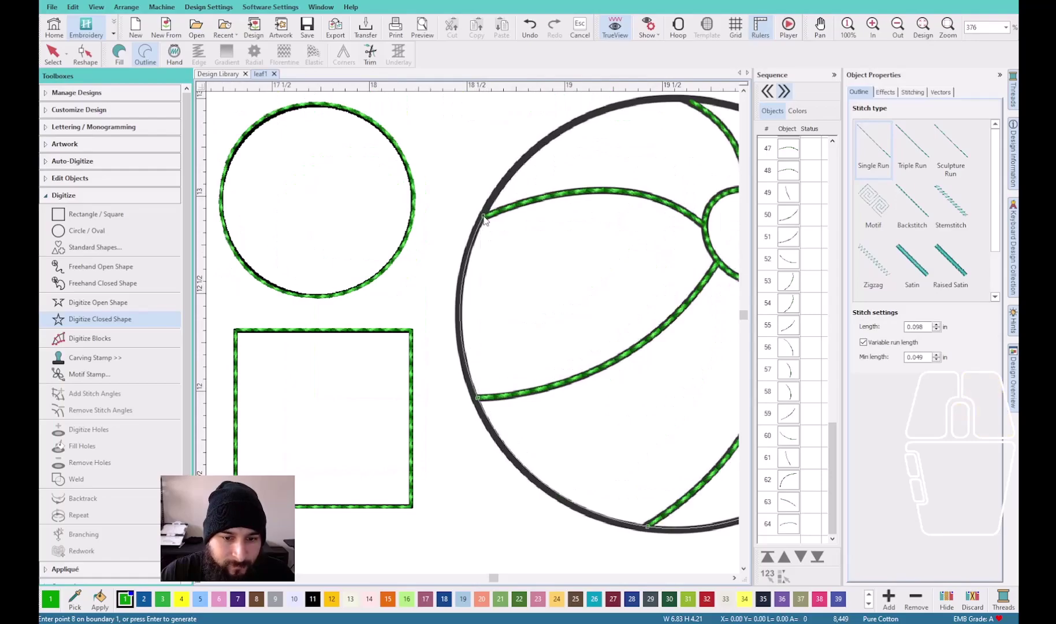
scroll(518, 194, "up", 3)
left_click(627, 214)
key("c")
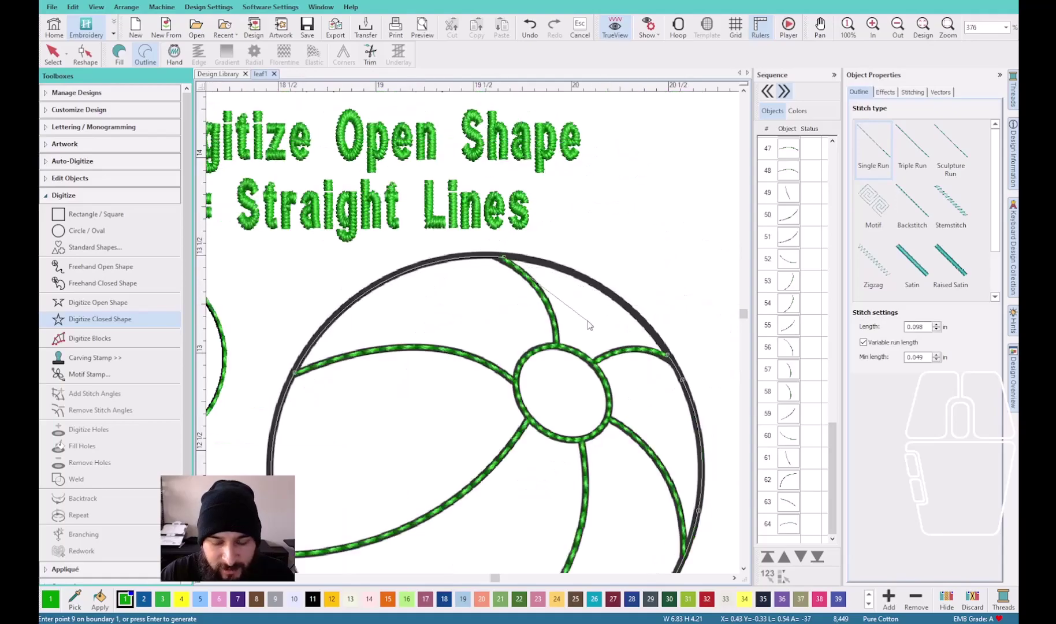
key("Return")
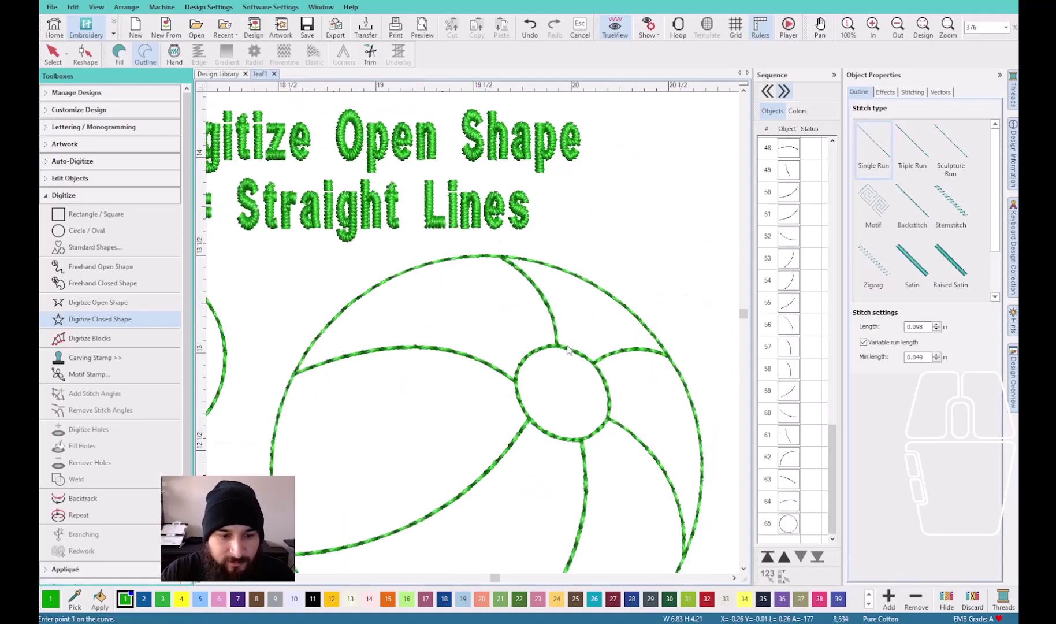
Leave the digitizing tool and backtrack the ball's outer circle run
scroll(587, 326, "down", 2)
scroll(473, 337, "up", 3)
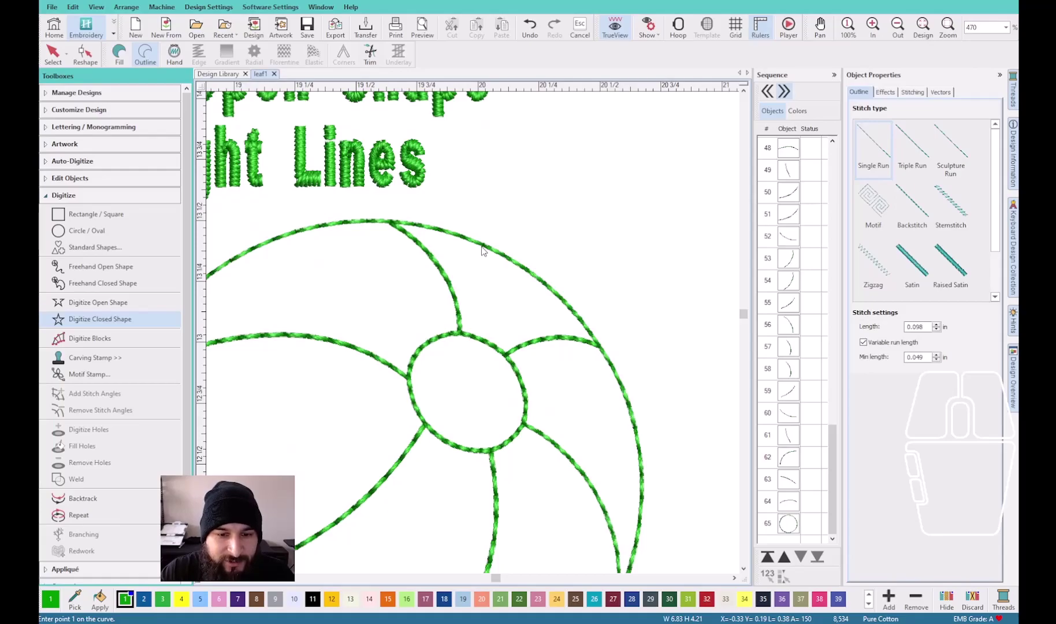
key("Escape")
scroll(483, 250, "down", 5)
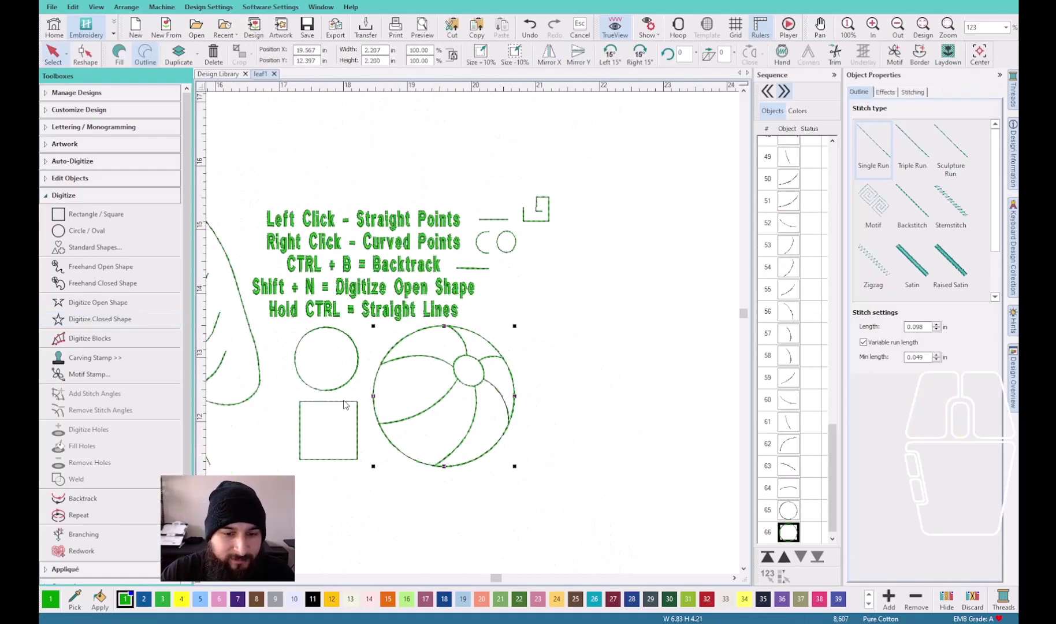
scroll(473, 337, "down", 1)
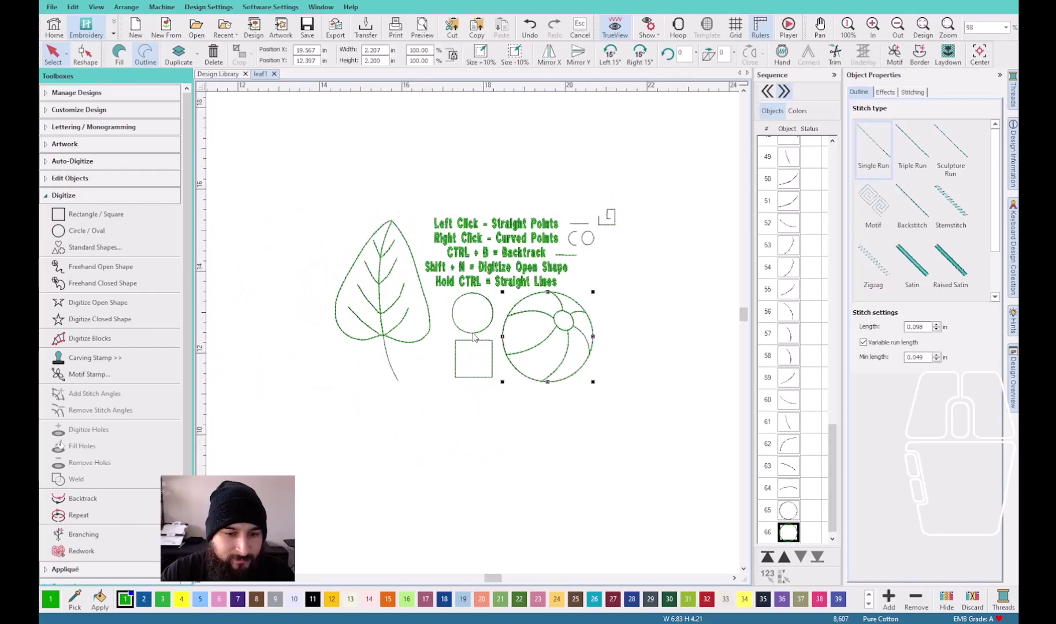
Deselect the outer circle and play the stitch-out simulation of the whole design
left_click(503, 299)
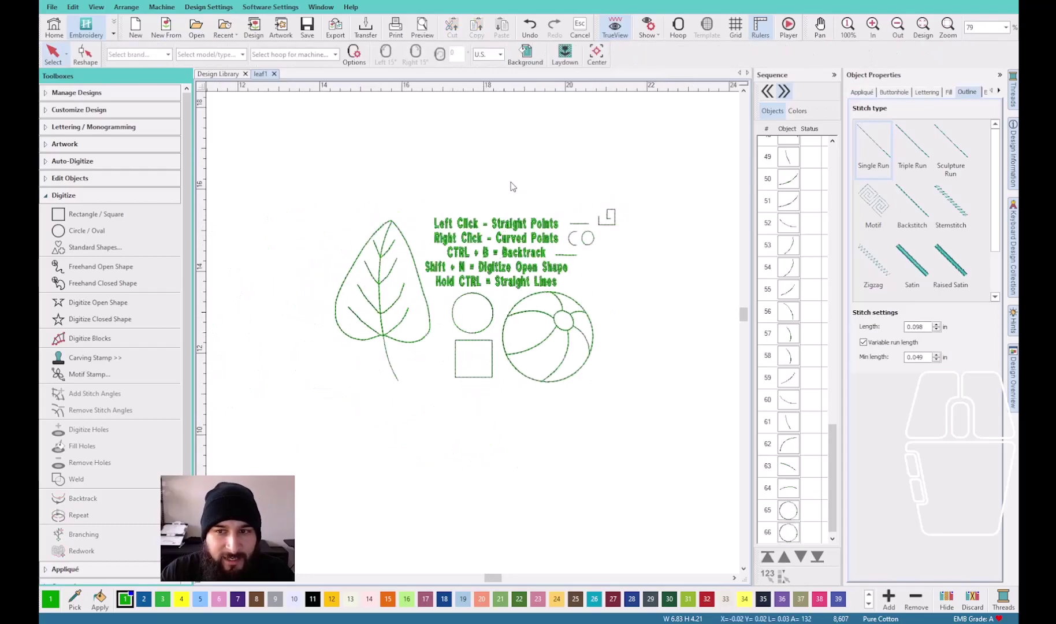
left_click(797, 28)
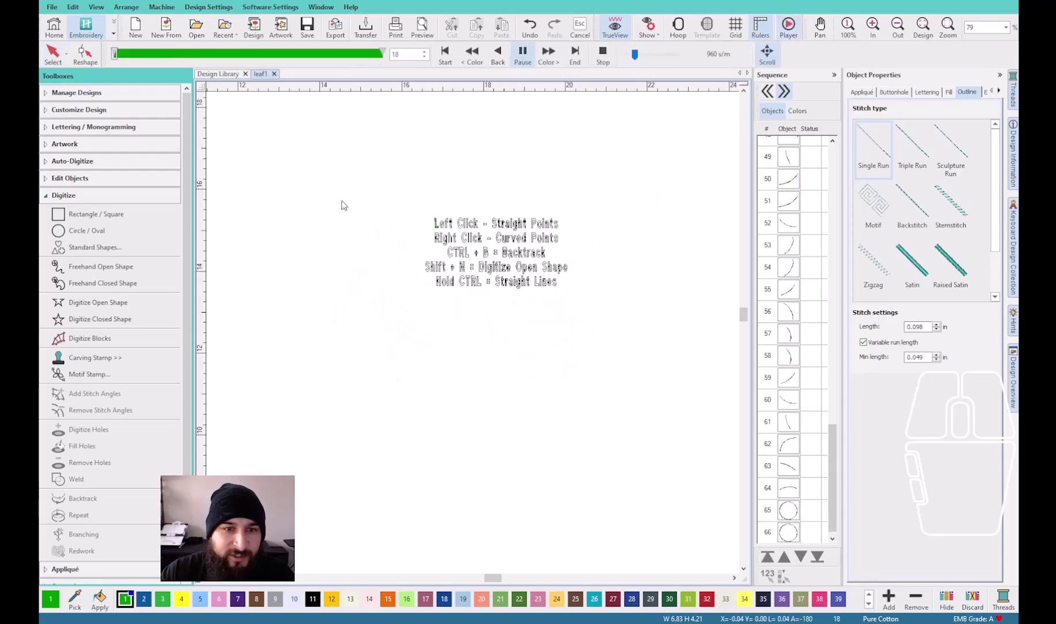
Skip the stitch-out simulation past the lettering and watch the circle, square, leaf and beach ball sew out at 2640 s/m
left_click_drag(120, 62, 351, 53)
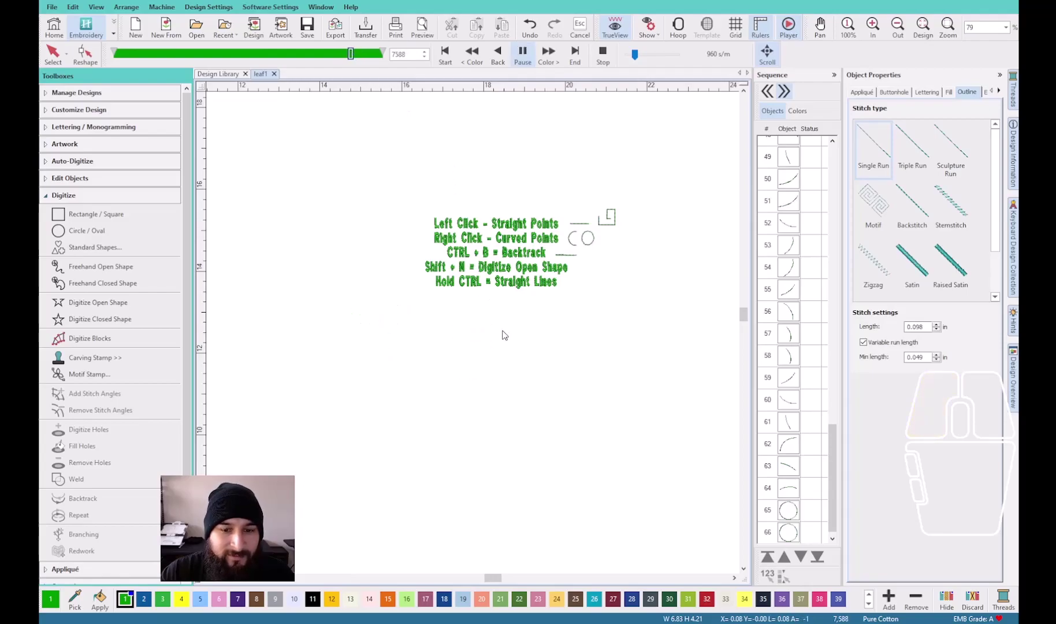
scroll(503, 334, "down", 1)
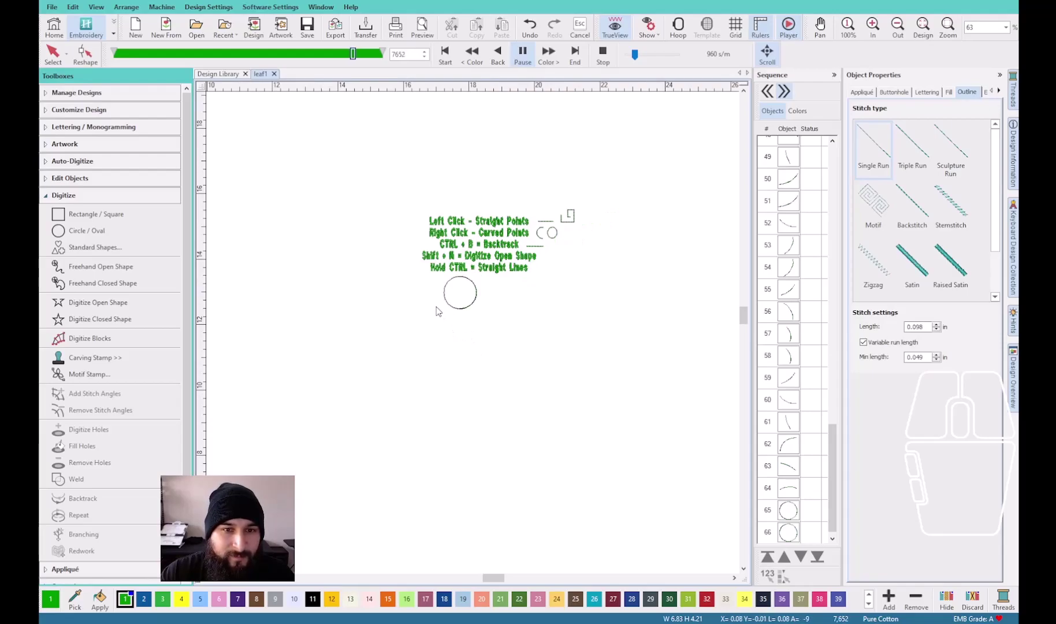
left_click_drag(639, 55, 641, 54)
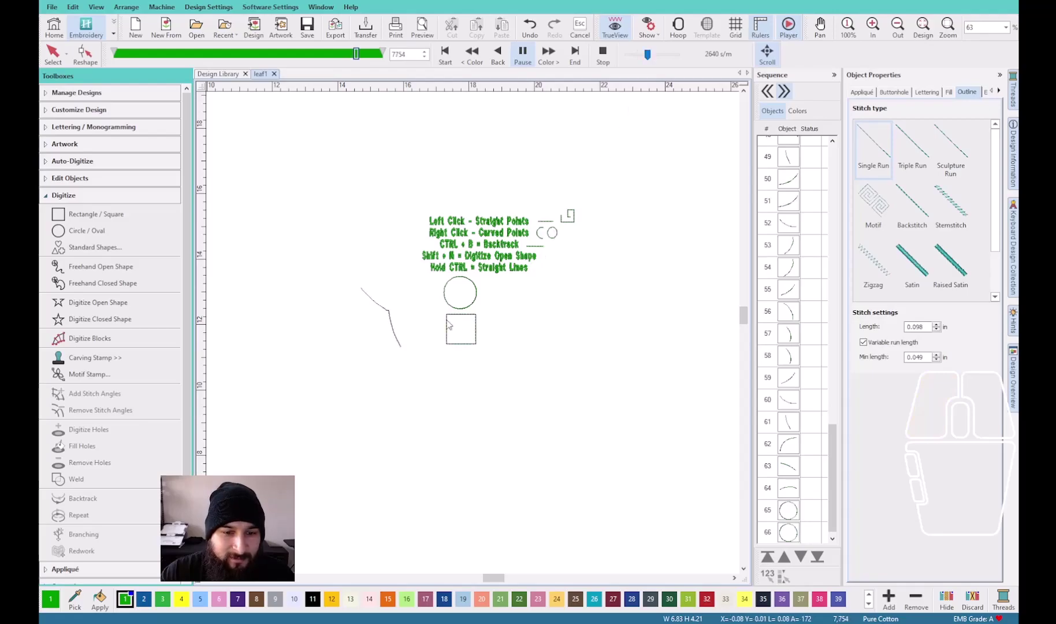
scroll(383, 377, "up", 1)
scroll(439, 347, "up", 1)
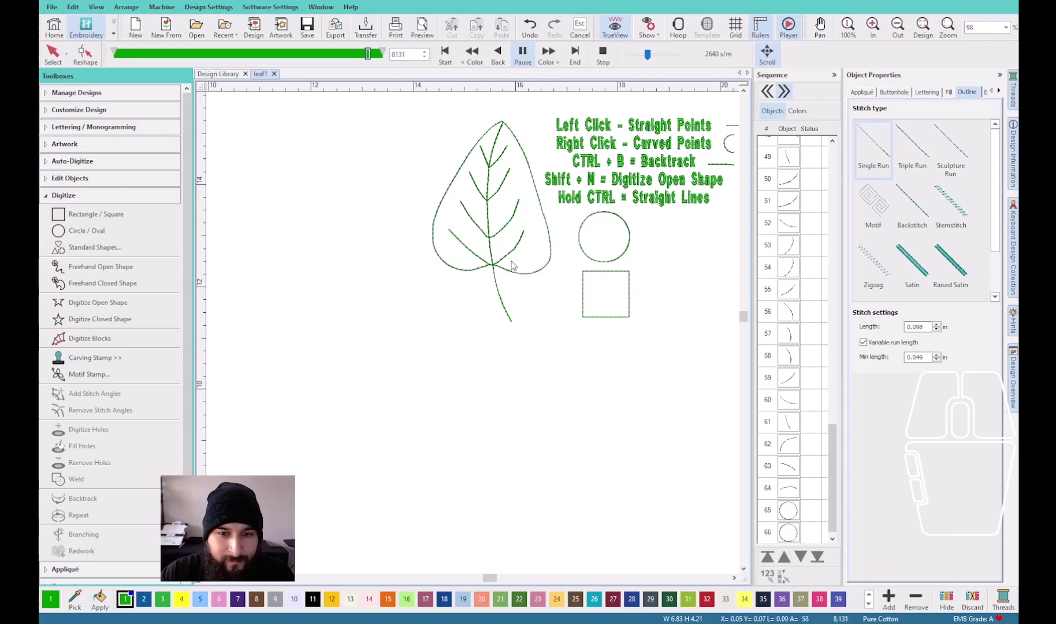
scroll(512, 265, "down", 1)
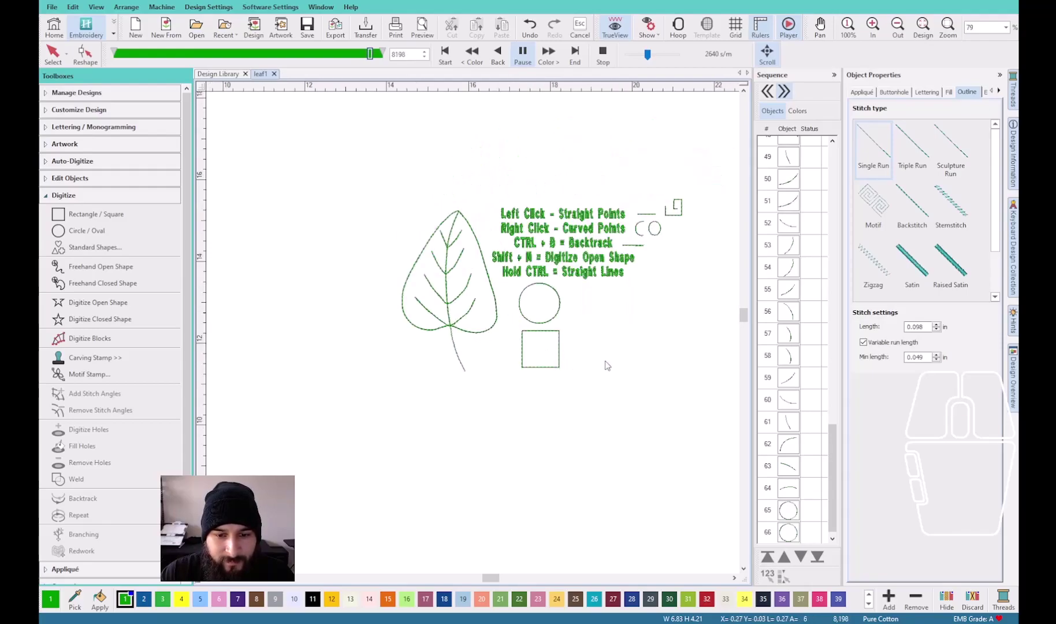
scroll(471, 337, "up", 1)
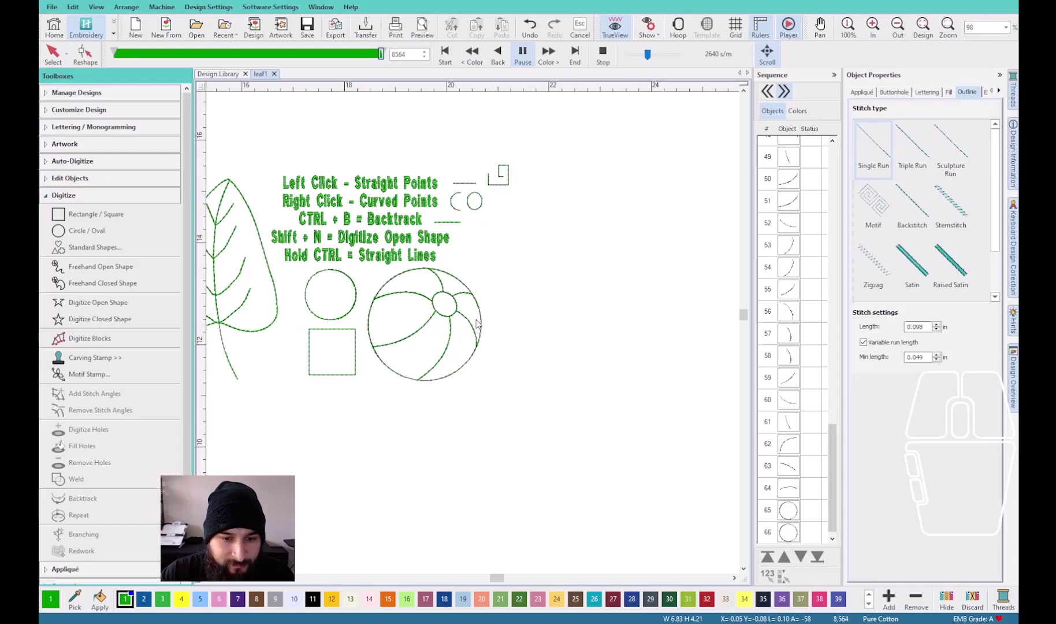
scroll(473, 337, "up", 4)
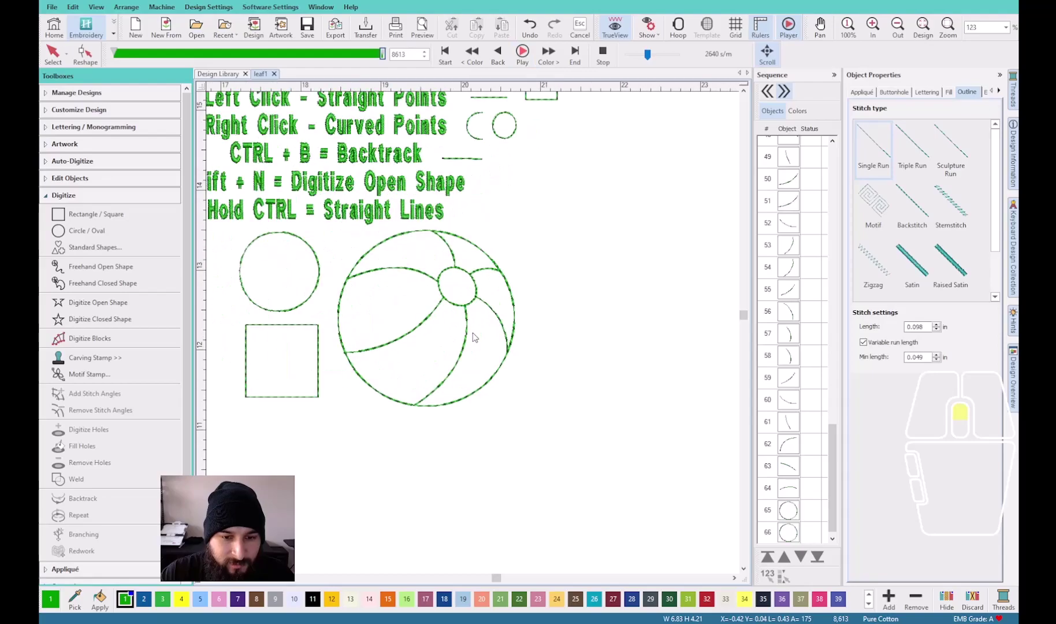
scroll(472, 334, "up", 1)
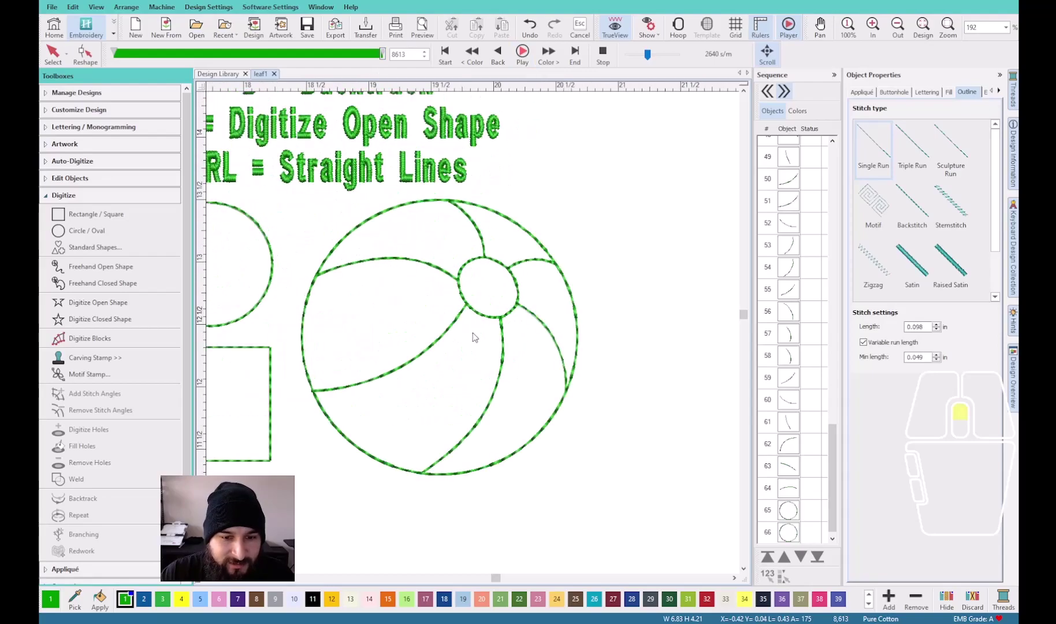
Rewind the simulation to stitch 8188, just before the beach ball, and replay the ball's stitch-out at 660 s/m
left_click_drag(646, 54, 637, 54)
left_click_drag(382, 54, 369, 58)
left_click_drag(637, 58, 632, 59)
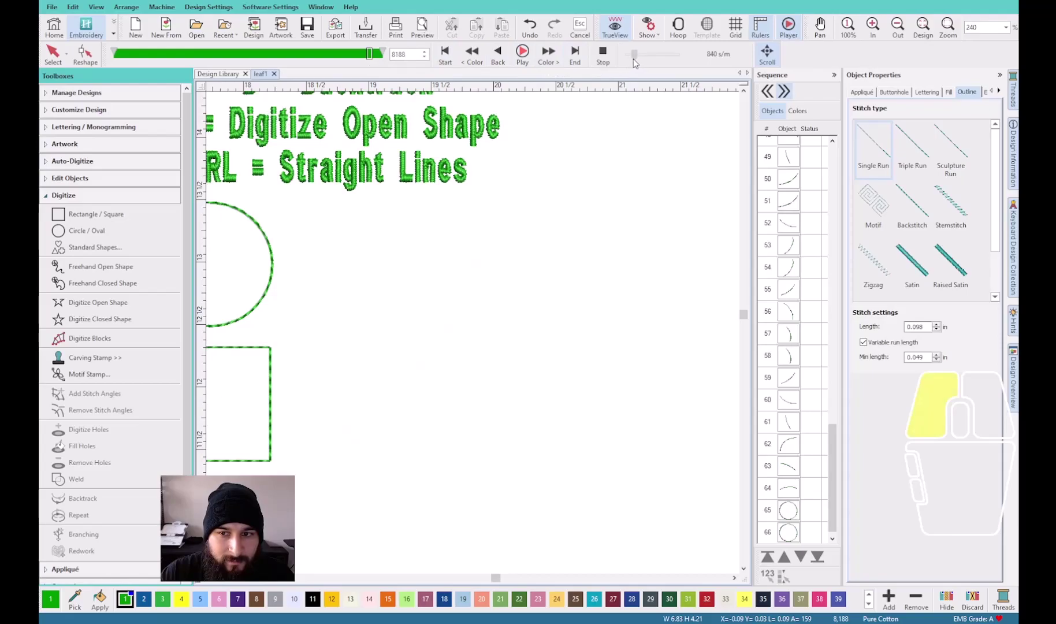
left_click(522, 55)
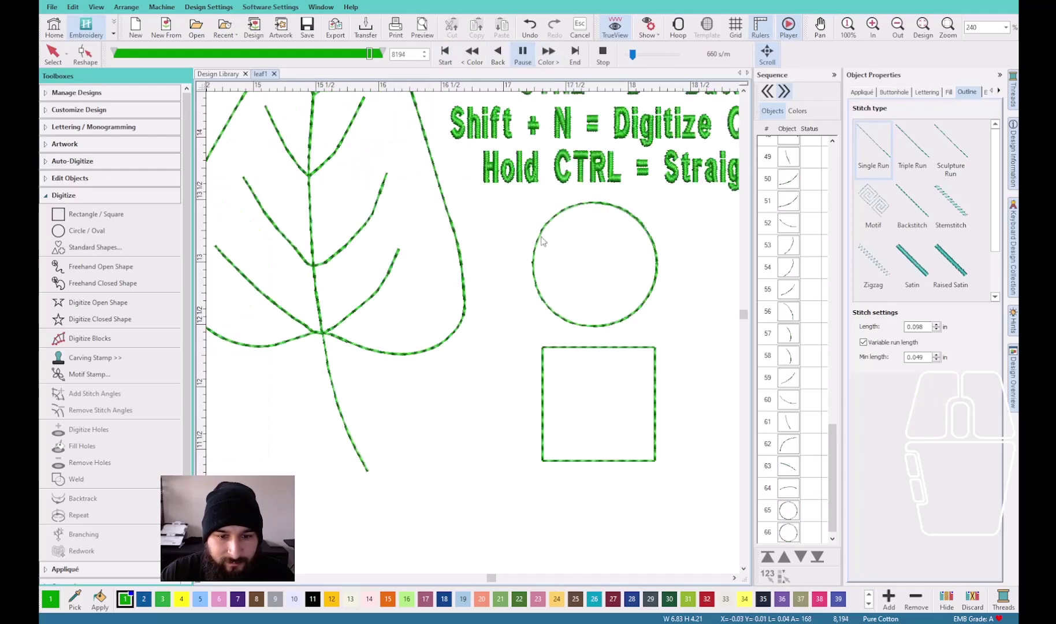
scroll(477, 335, "down", 3)
scroll(474, 339, "up", 3)
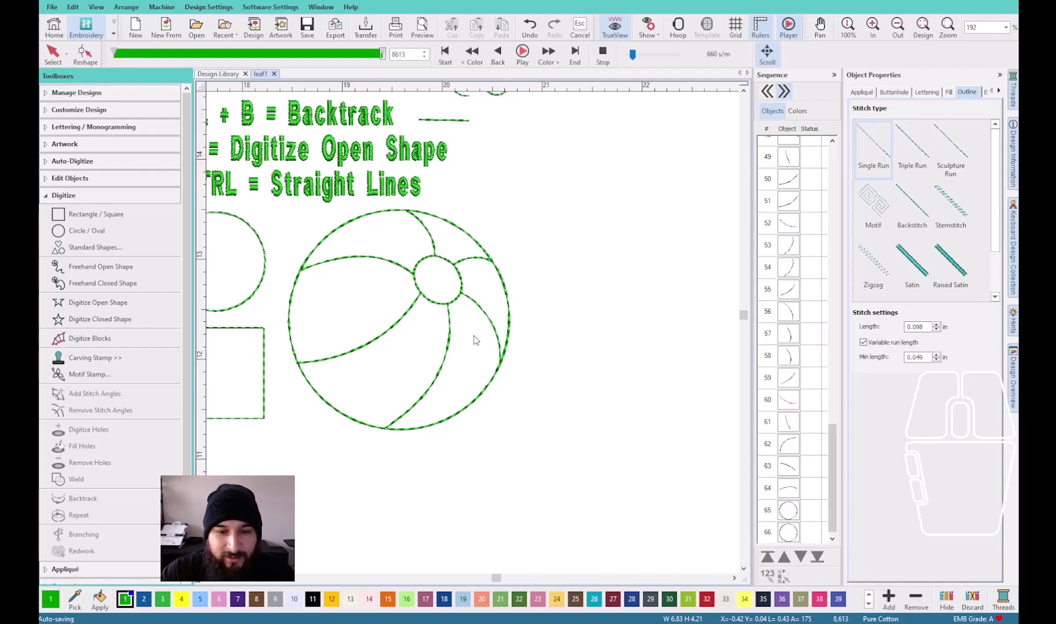
key("0")
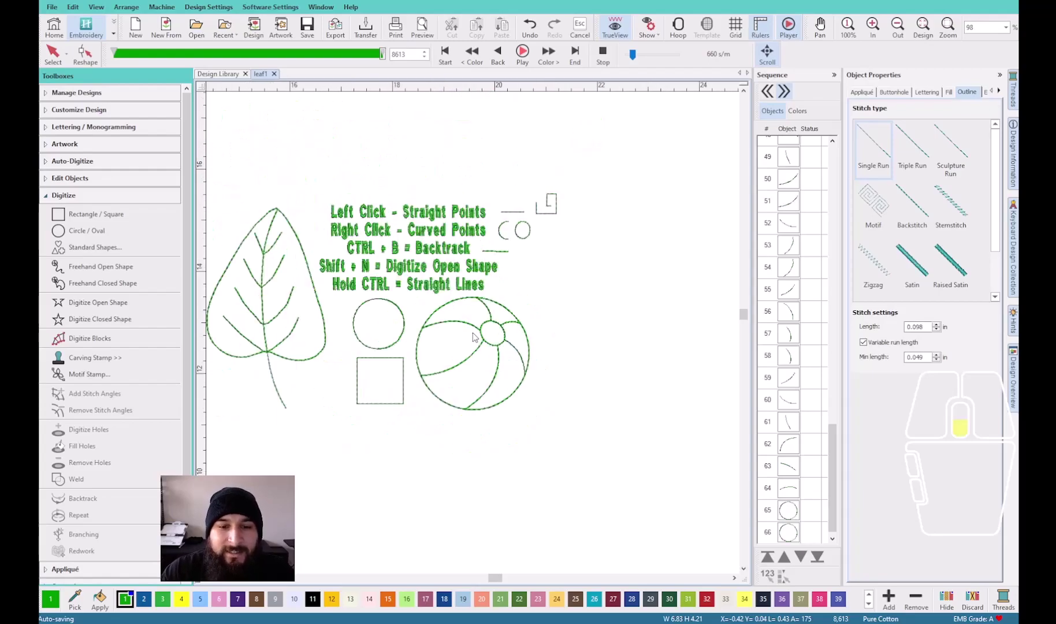